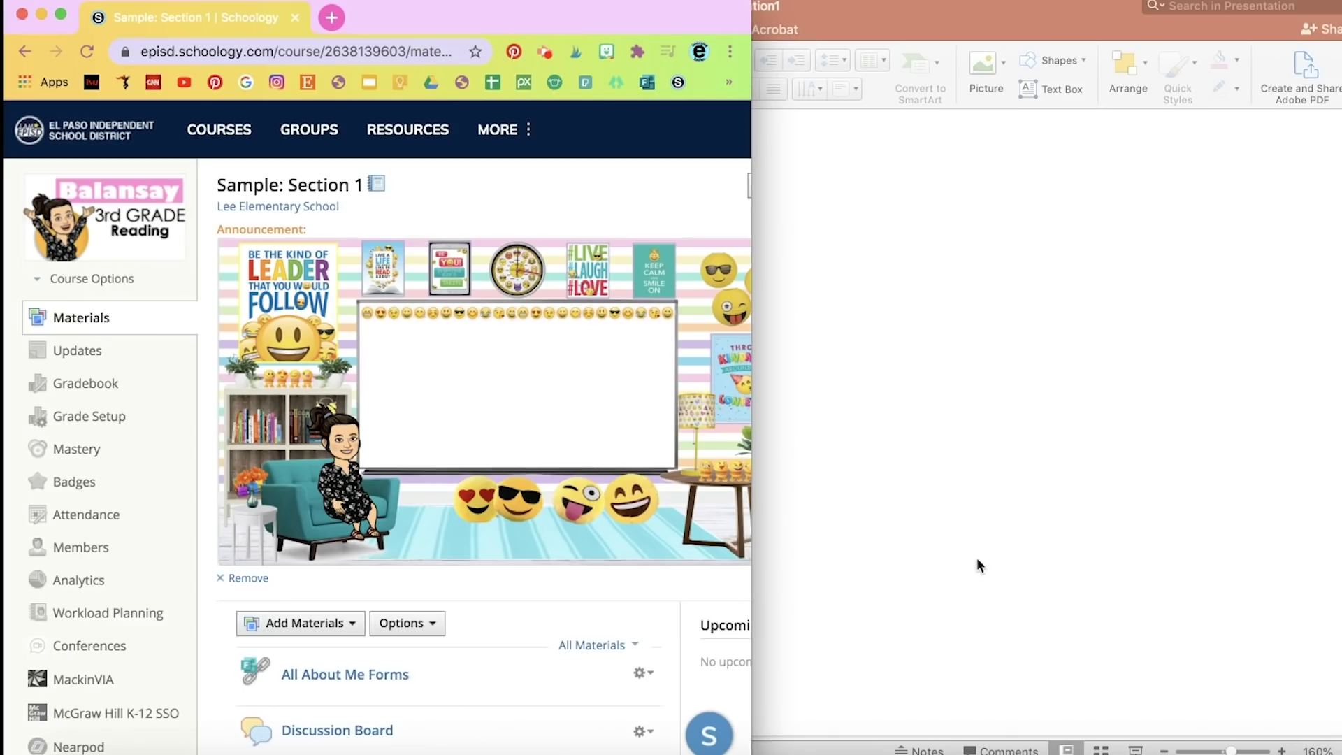
# Bring the PowerPoint presentation with the 3rd Grade Reading banner to the front
pyautogui.click(977, 564)
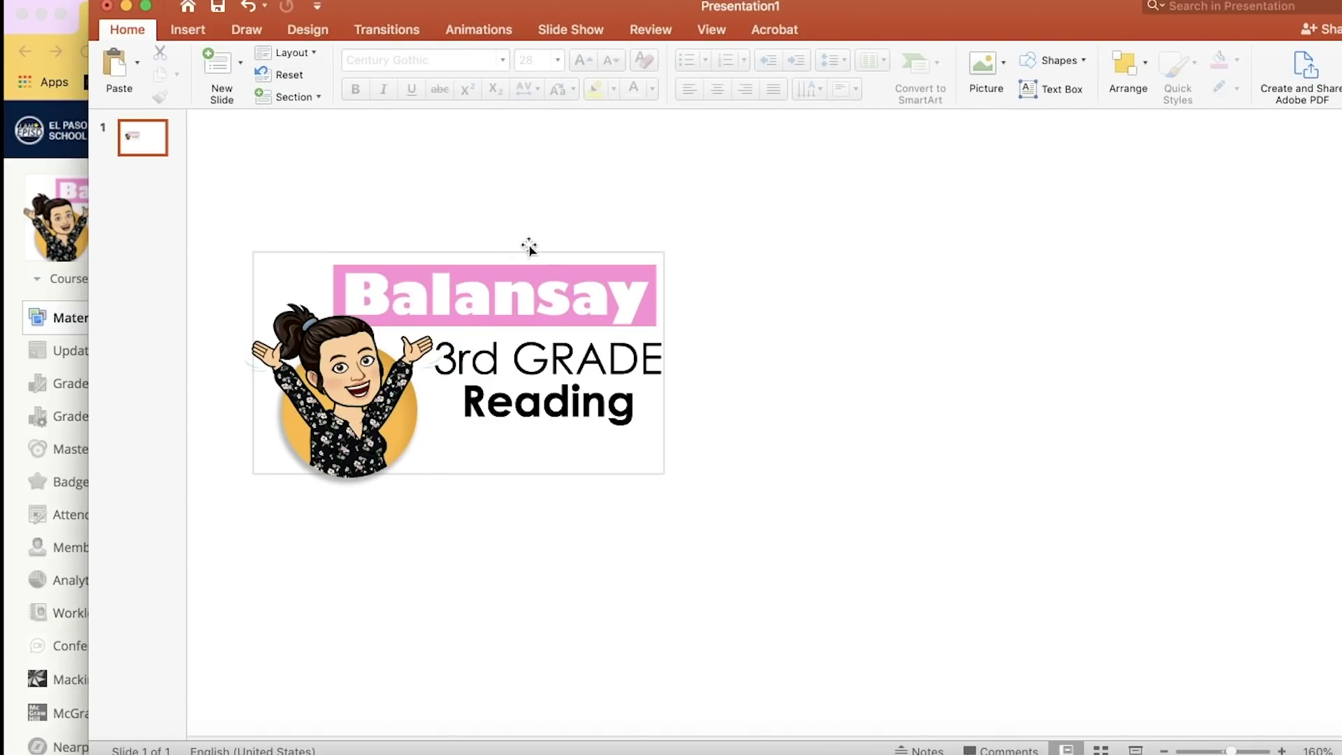
# Draw a rectangle to the right of the Balansay banner
pyautogui.click(187, 29)
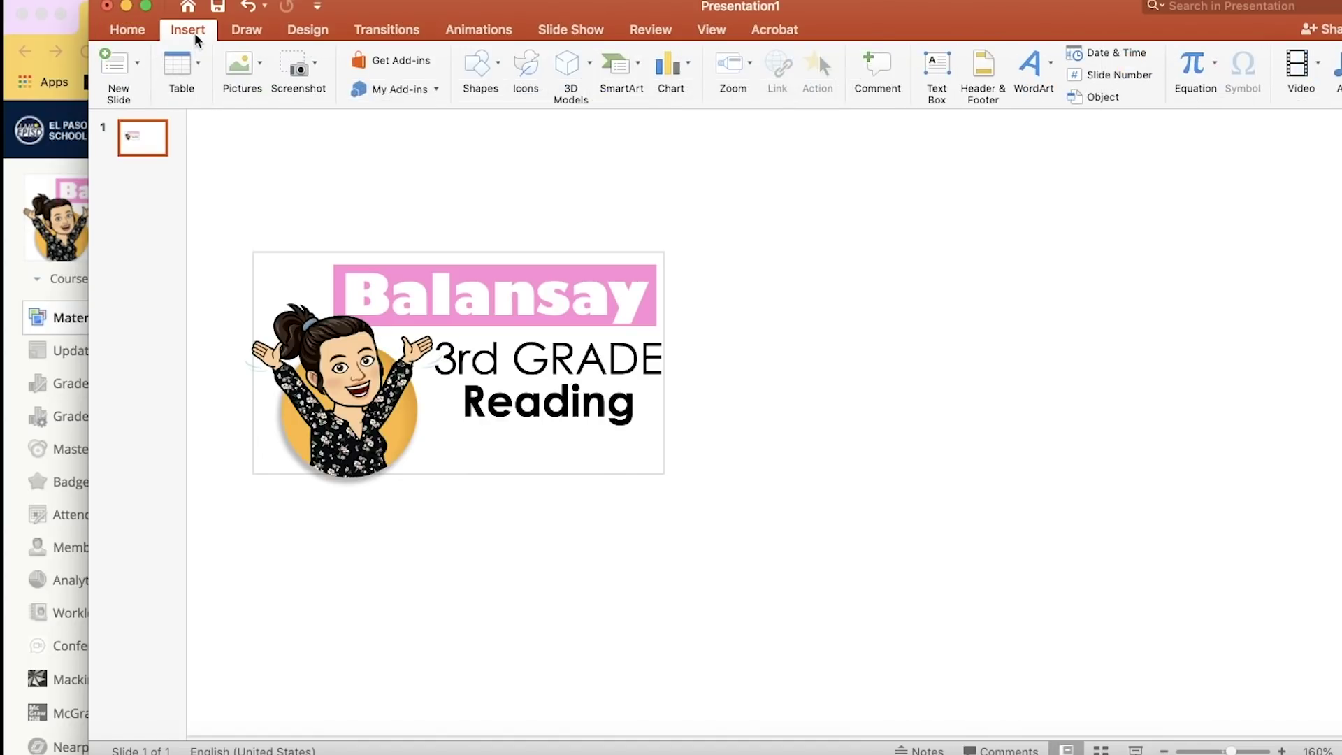
pyautogui.click(463, 75)
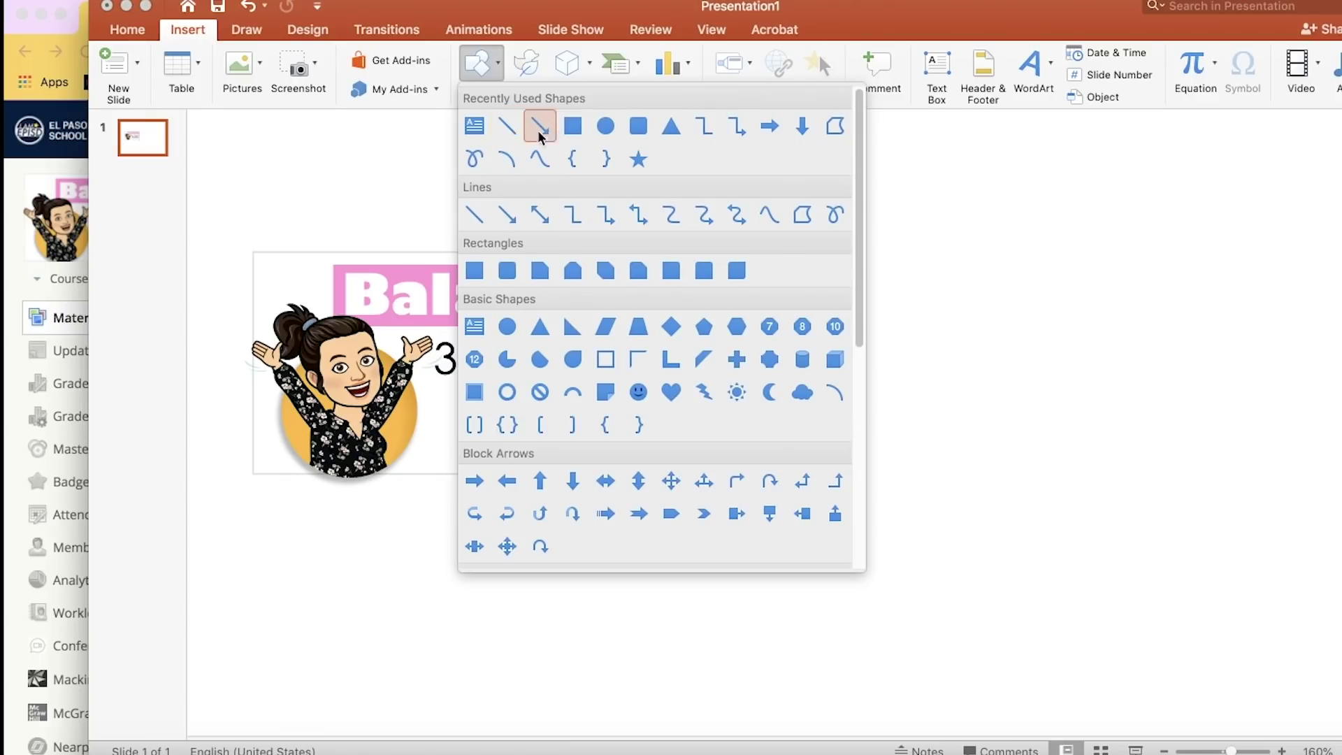
pyautogui.click(569, 123)
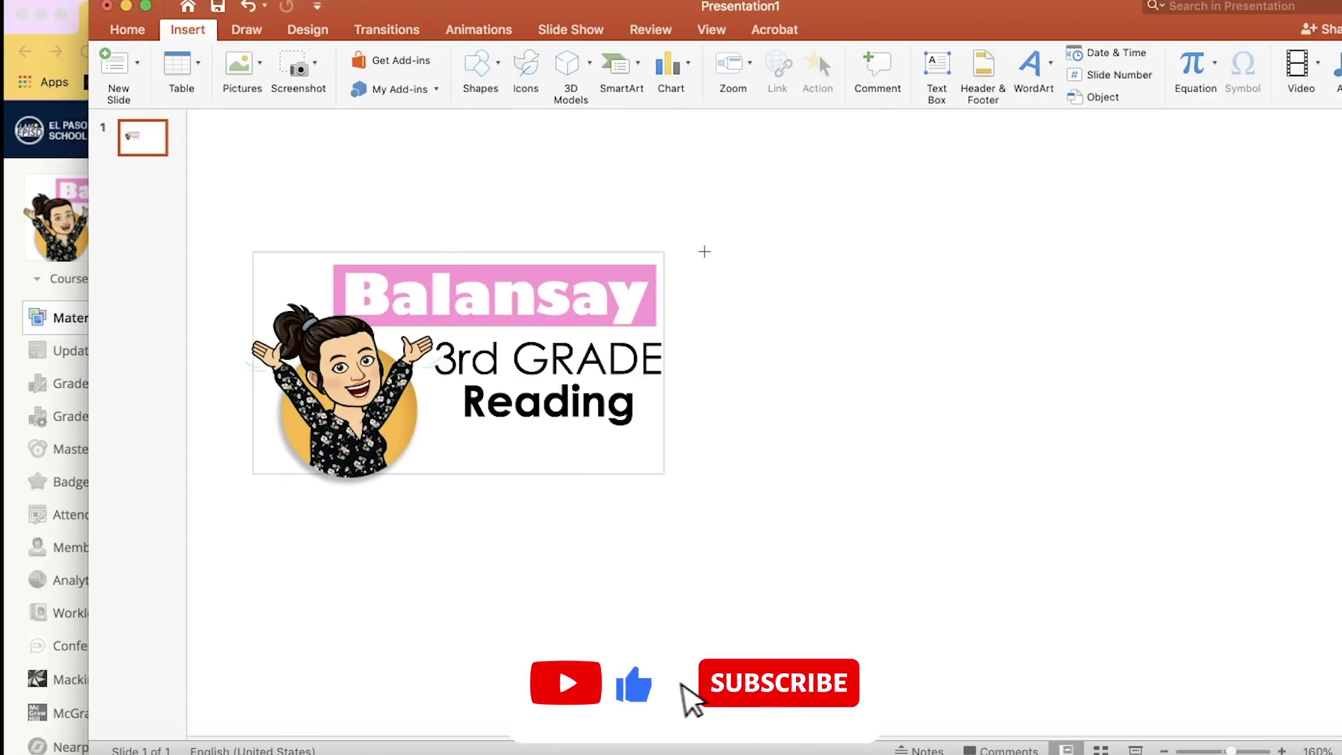
pyautogui.moveTo(704, 252)
pyautogui.mouseDown()
pyautogui.moveTo(791, 418)
pyautogui.moveTo(859, 464)
pyautogui.moveTo(1112, 470)
pyautogui.mouseUp()
# Give the rectangle no fill and a light grey outline
pyautogui.rightClick(959, 395)
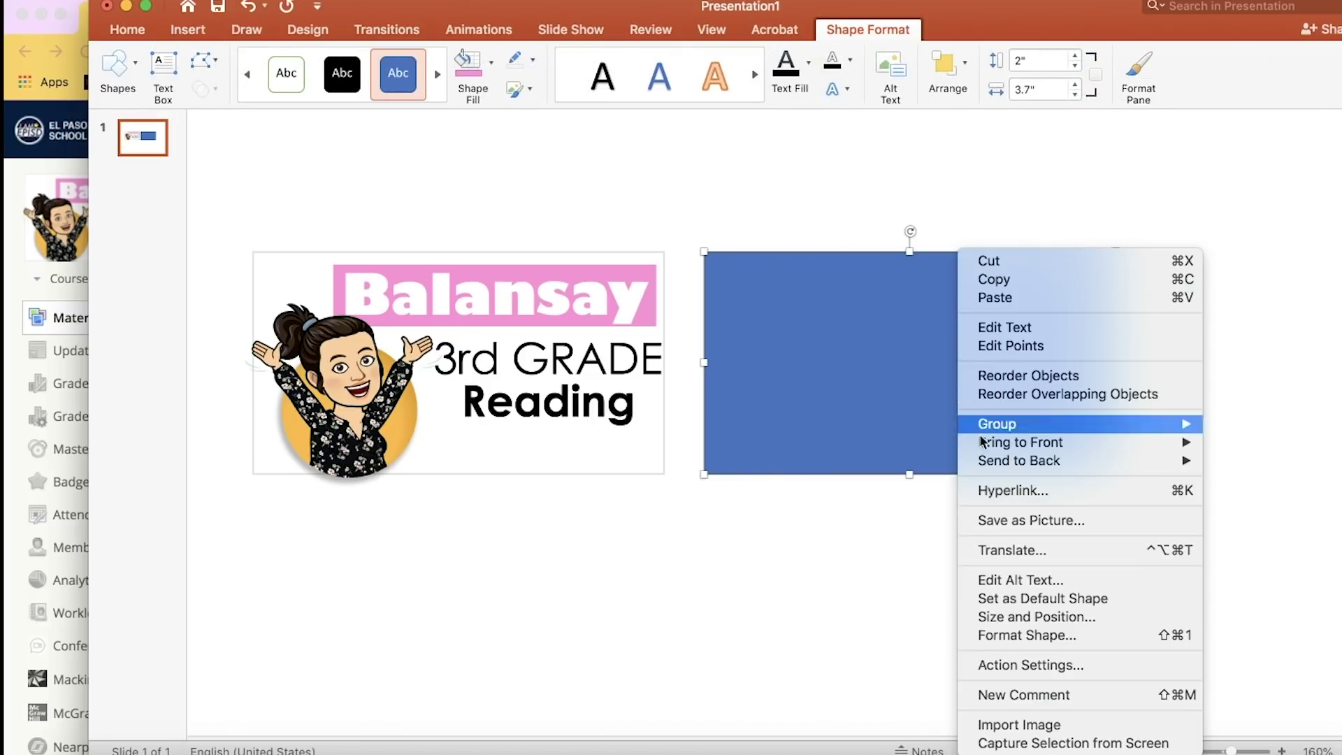
pyautogui.click(1042, 637)
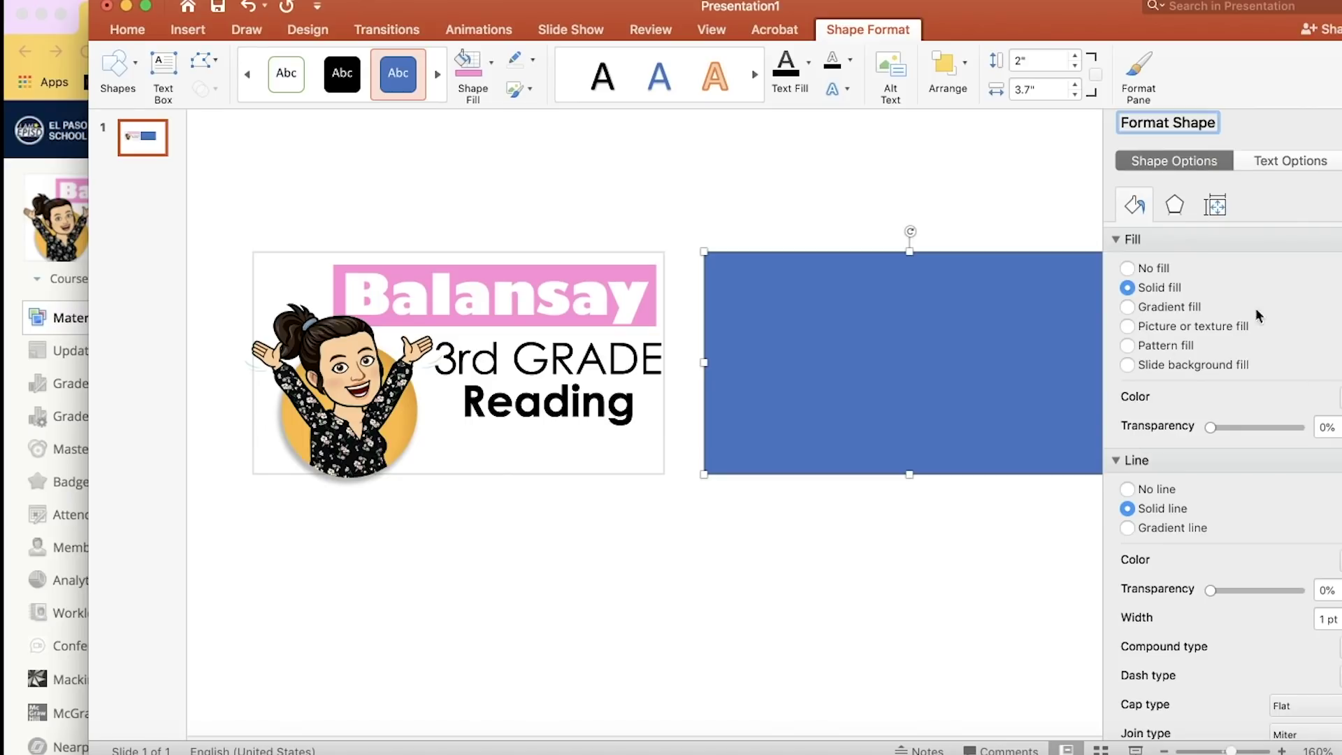
pyautogui.click(1127, 269)
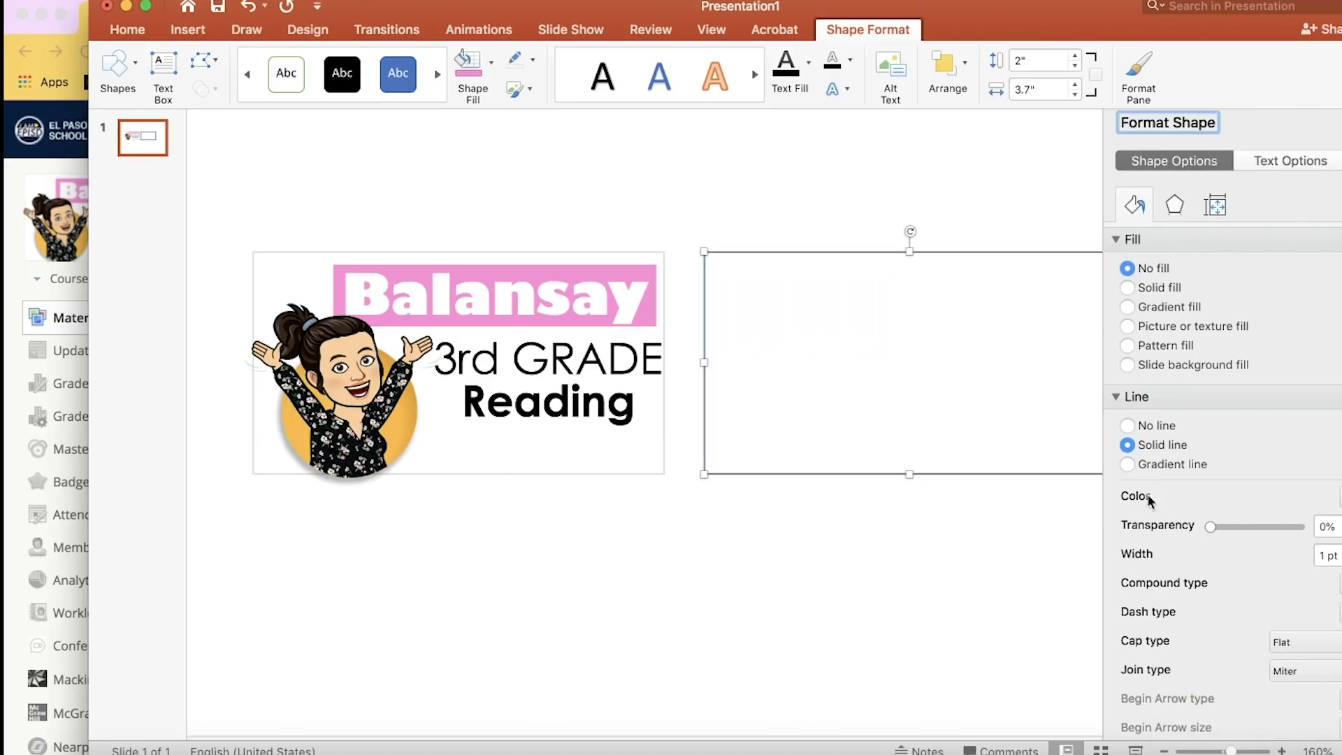
pyautogui.click(1338, 495)
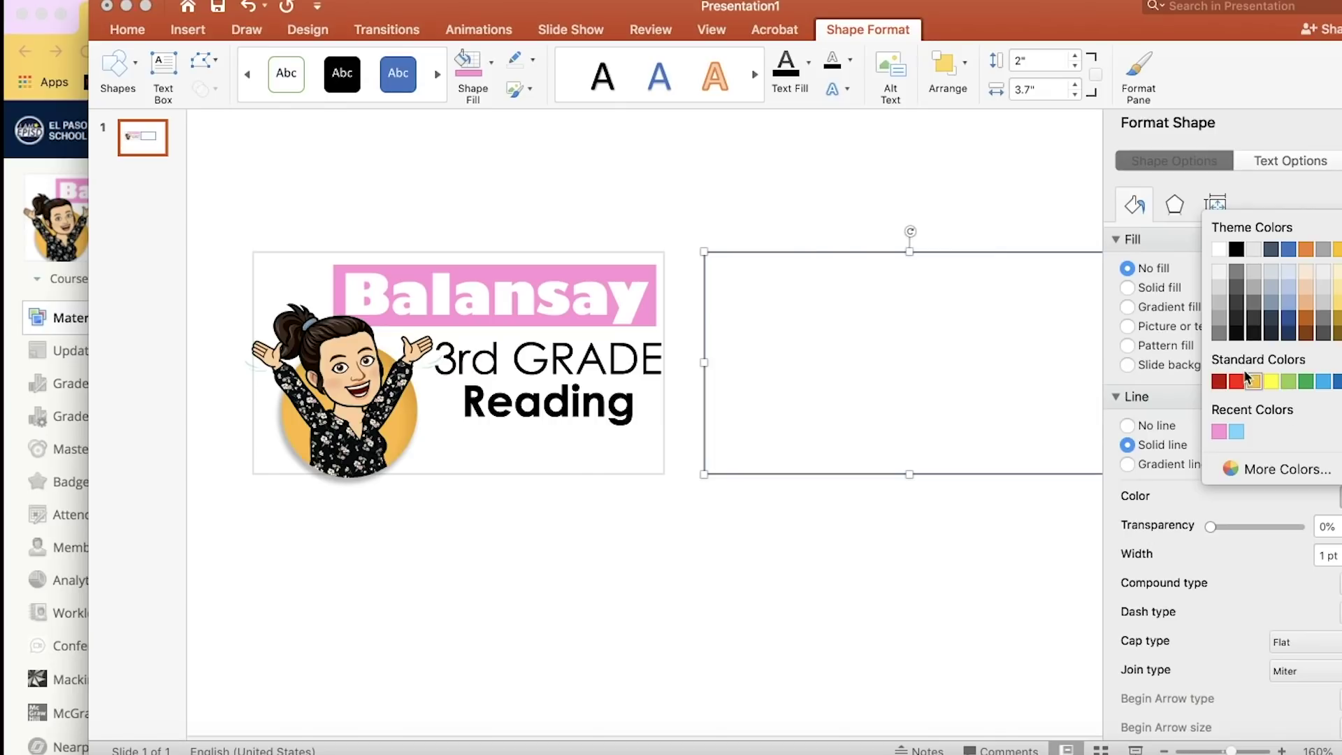
pyautogui.click(1226, 289)
pyautogui.click(999, 201)
pyautogui.click(803, 213)
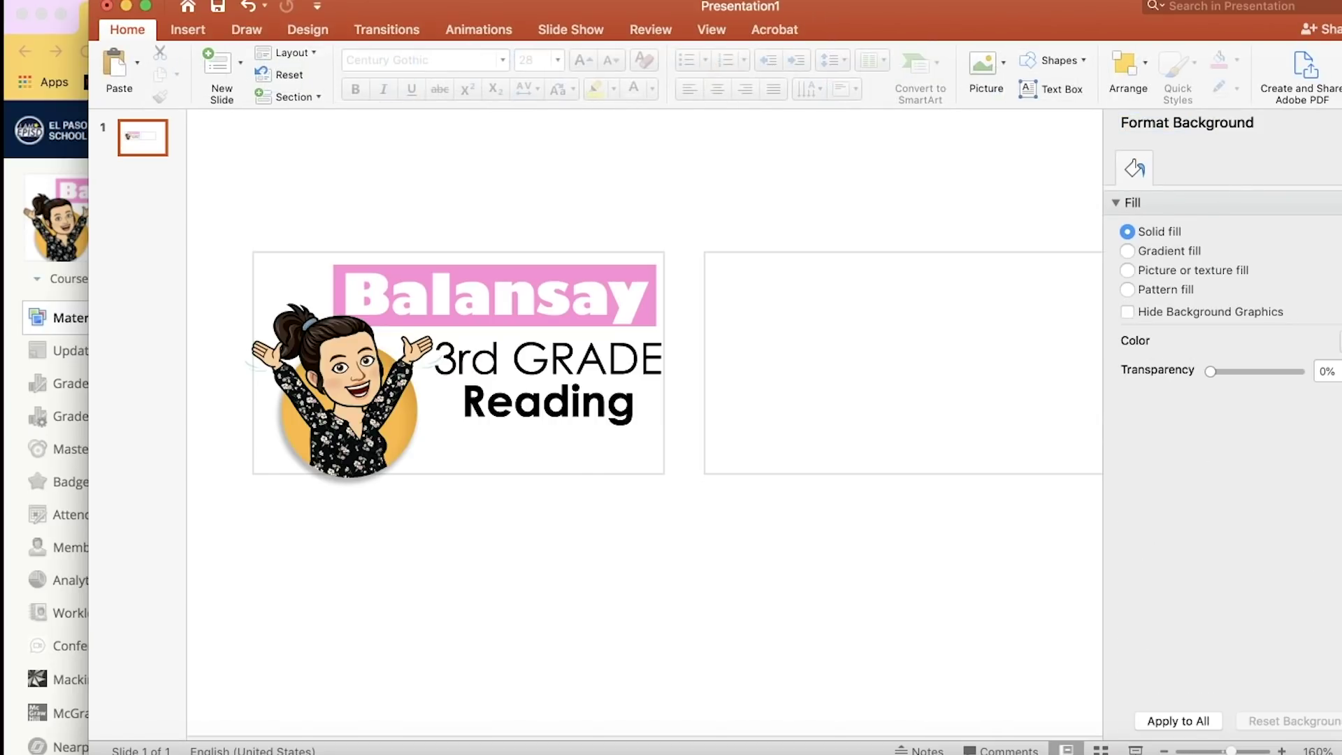
pyautogui.click(1301, 134)
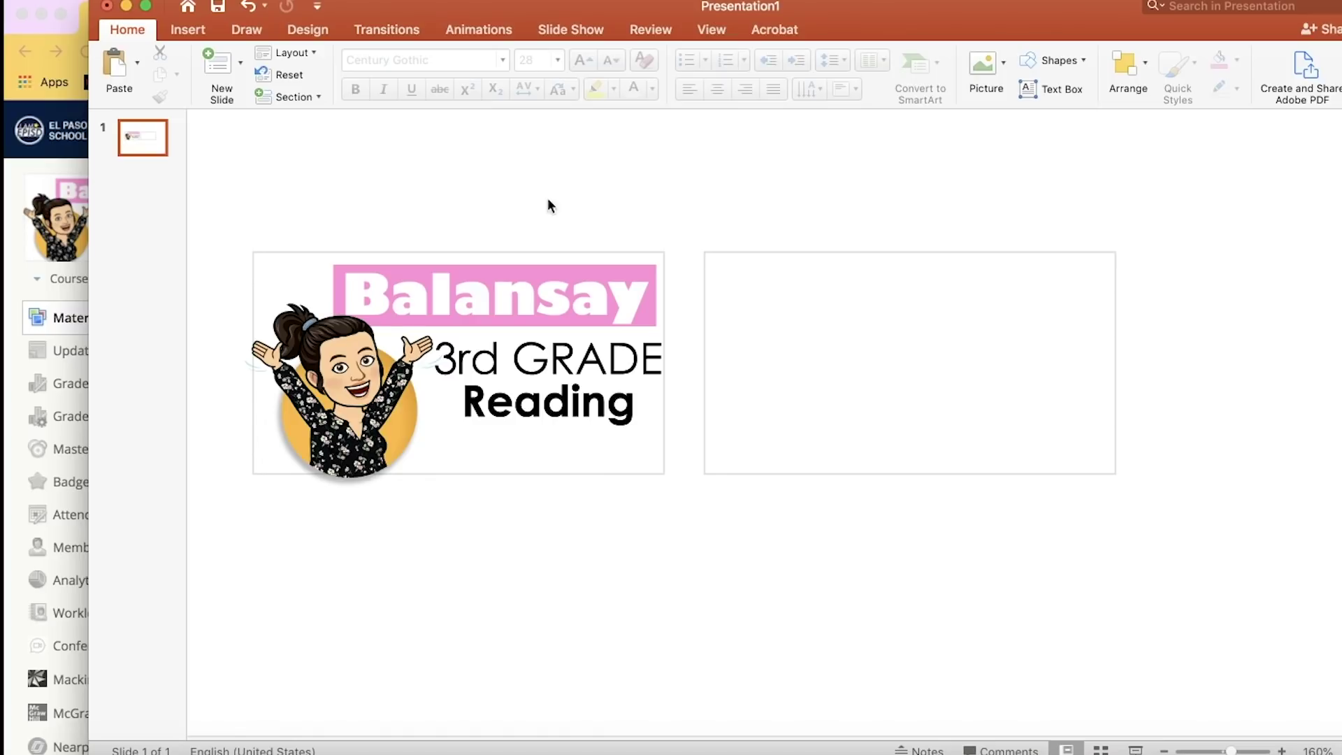
# Draw a pink bar with no outline across the top of the outlined rectangle
pyautogui.click(185, 31)
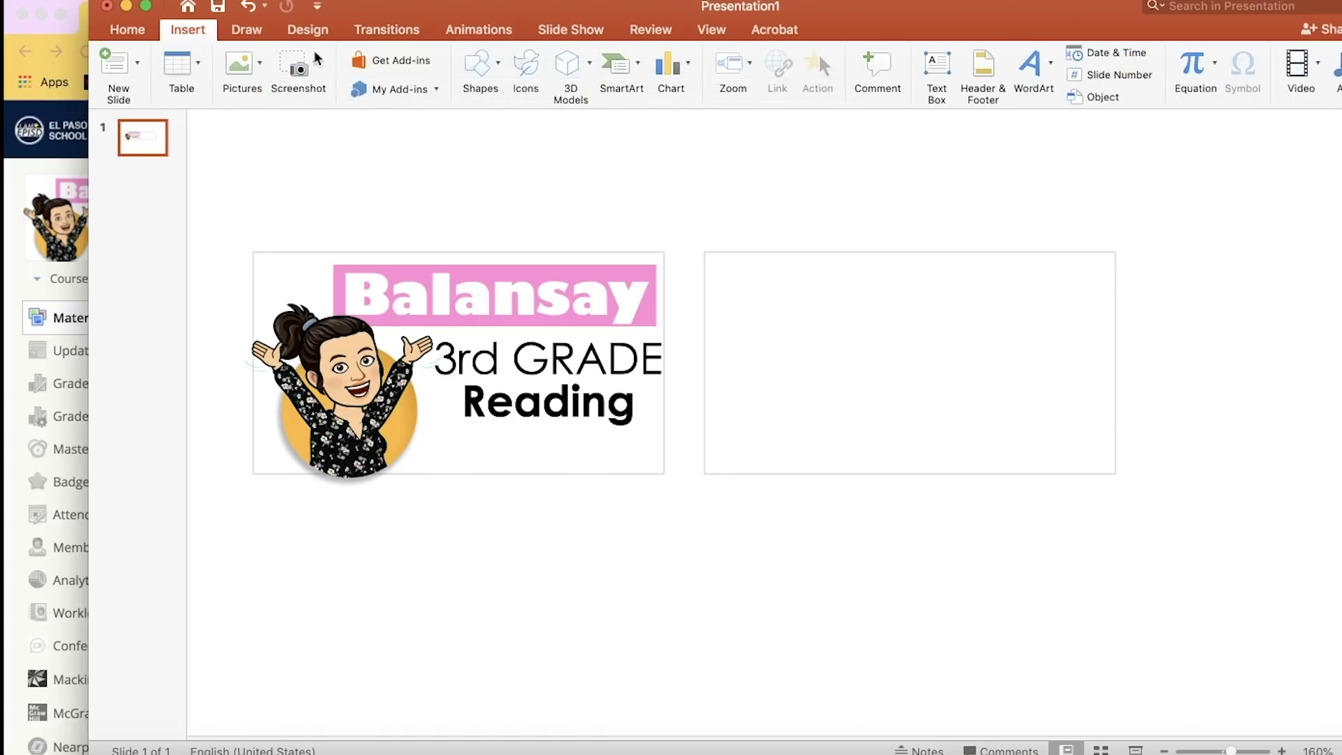
pyautogui.click(477, 63)
pyautogui.click(573, 125)
pyautogui.moveTo(783, 263)
pyautogui.mouseDown()
pyautogui.moveTo(814, 312)
pyautogui.moveTo(1093, 329)
pyautogui.mouseUp()
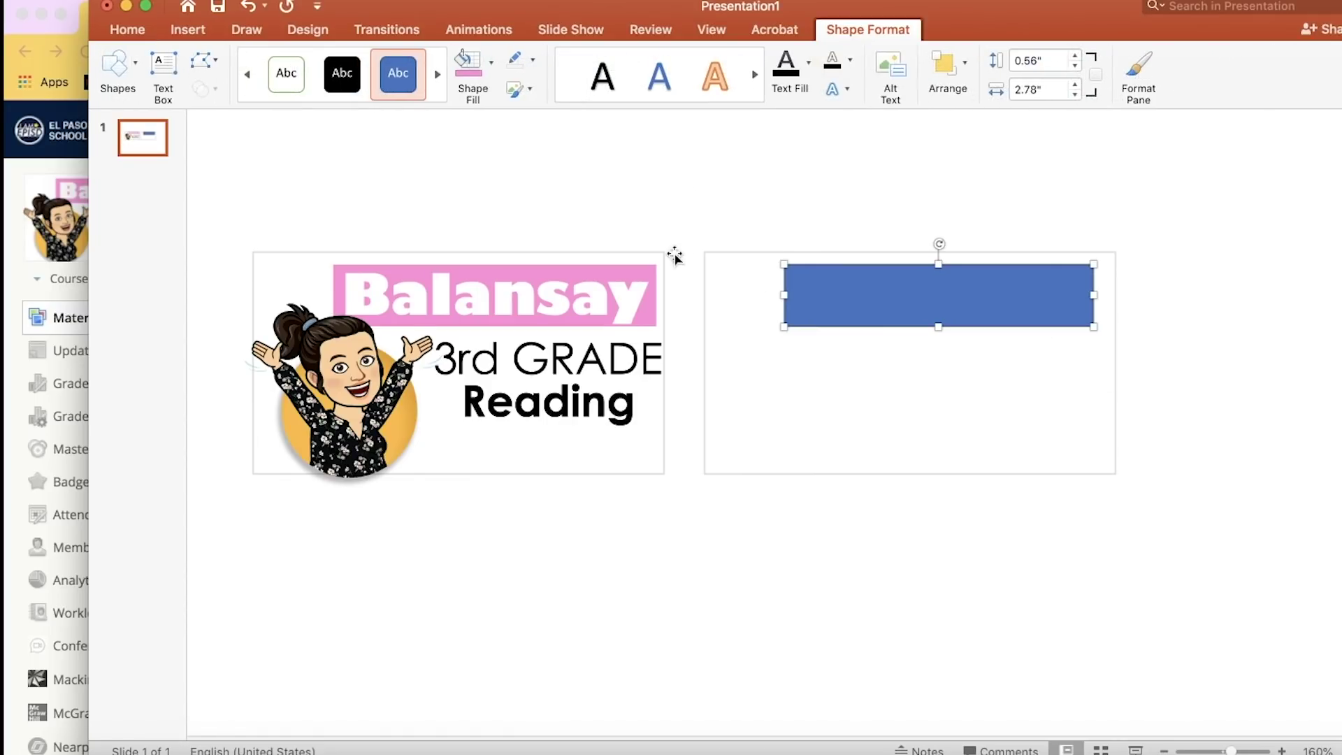
pyautogui.click(466, 67)
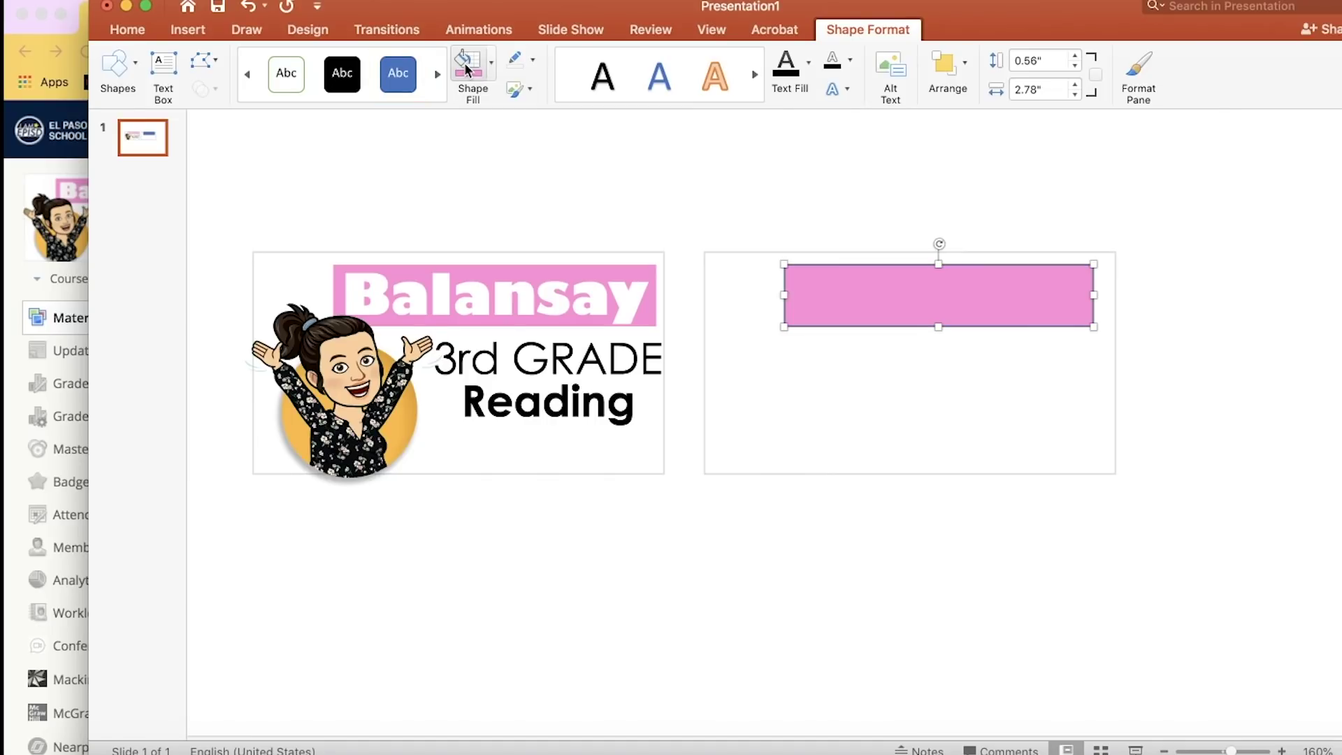
pyautogui.click(531, 61)
pyautogui.click(535, 95)
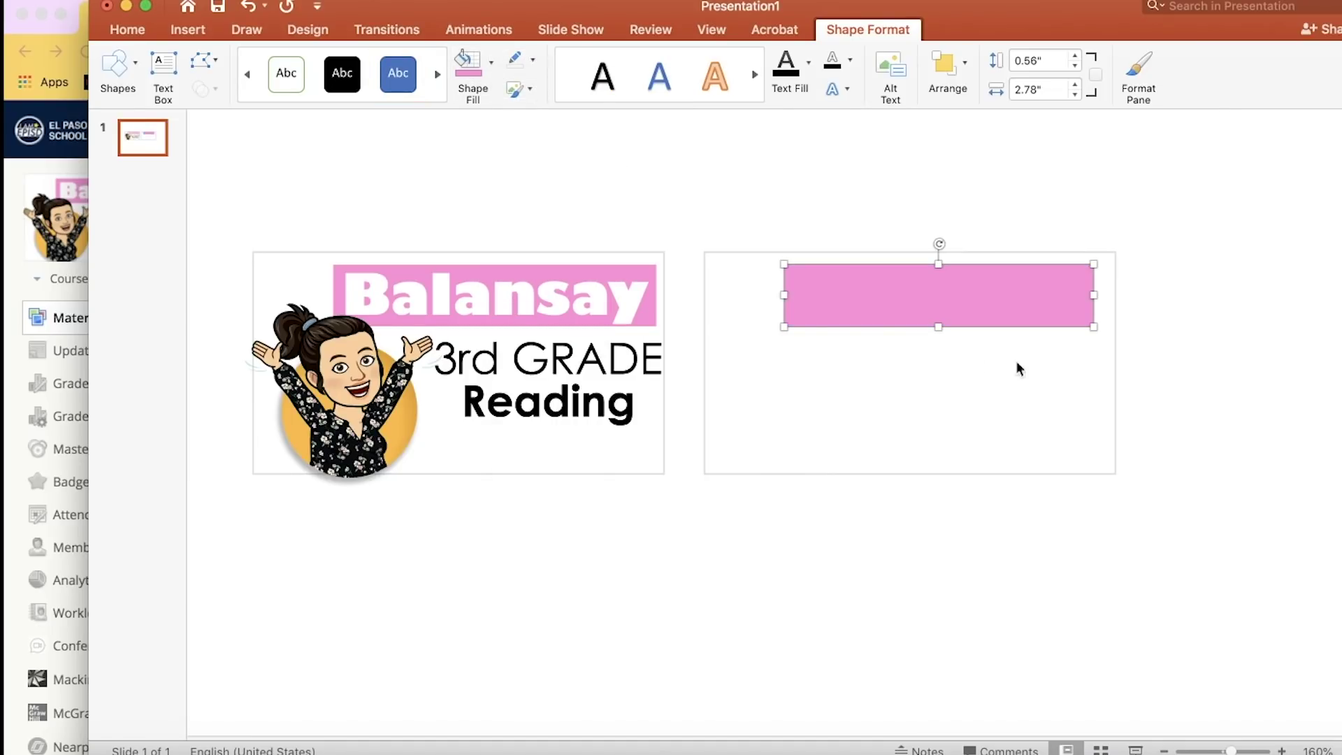
pyautogui.click(563, 294)
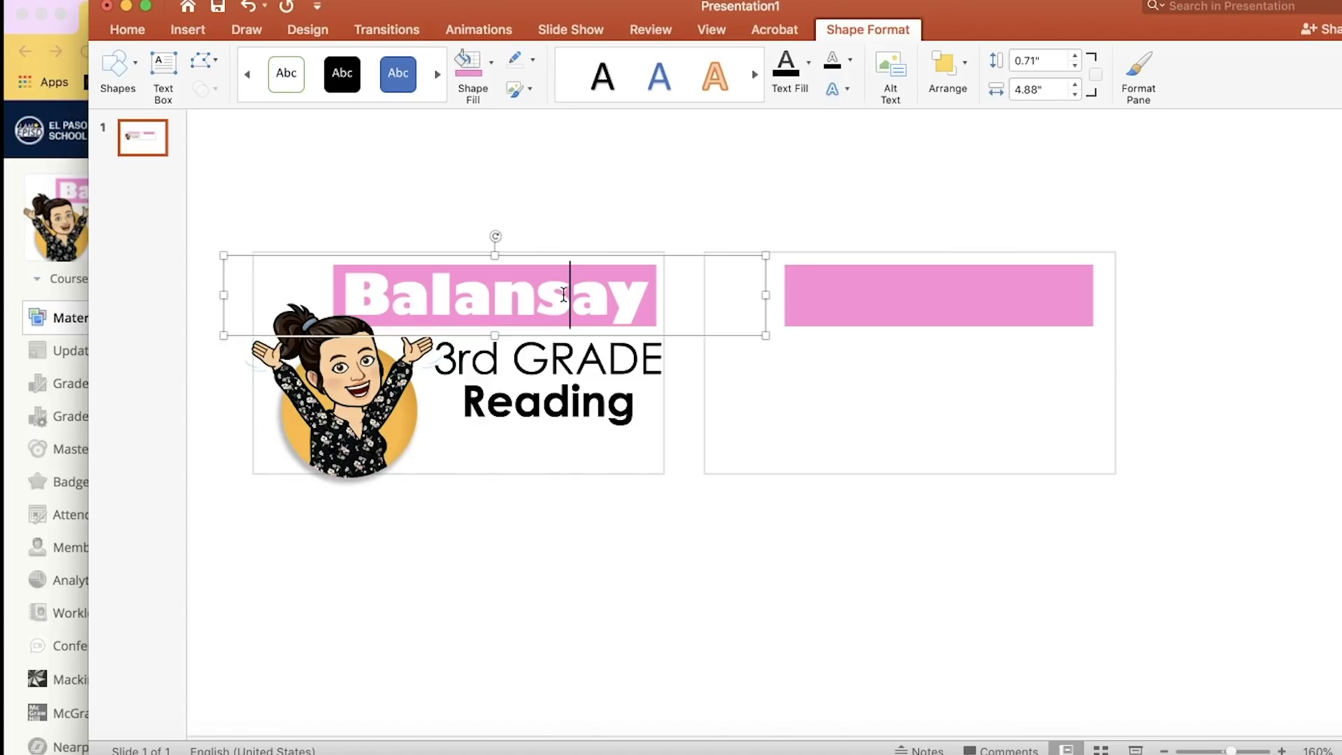
# Add a text box over the pink bar reading 'Balansay'
pyautogui.click(710, 220)
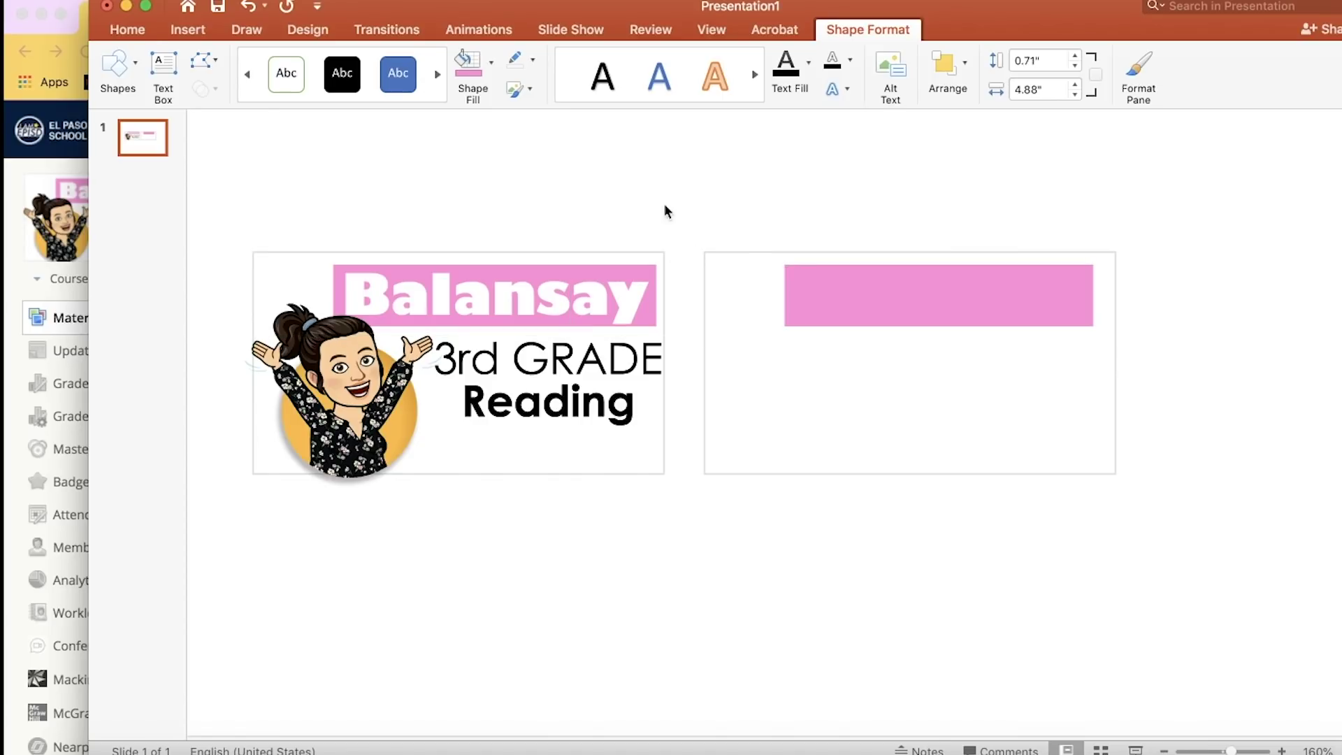
pyautogui.click(186, 30)
pyautogui.click(476, 64)
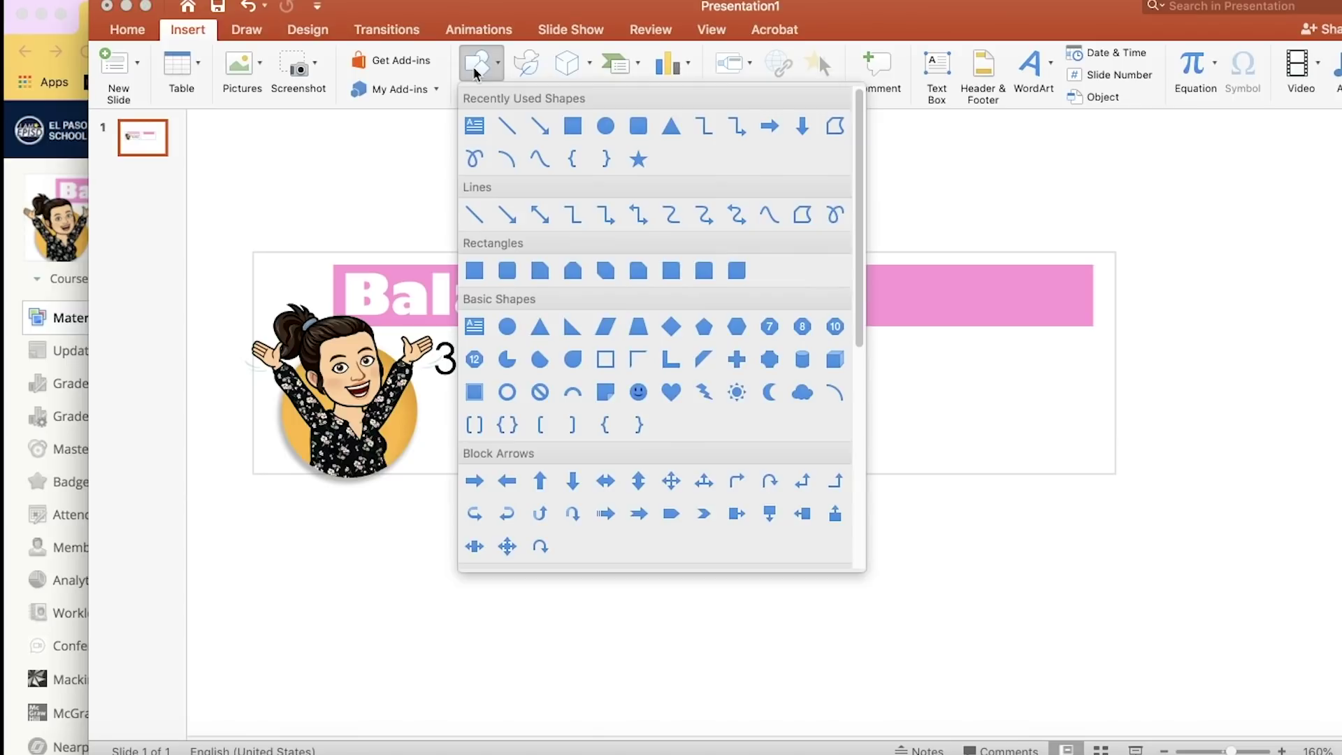
pyautogui.click(474, 126)
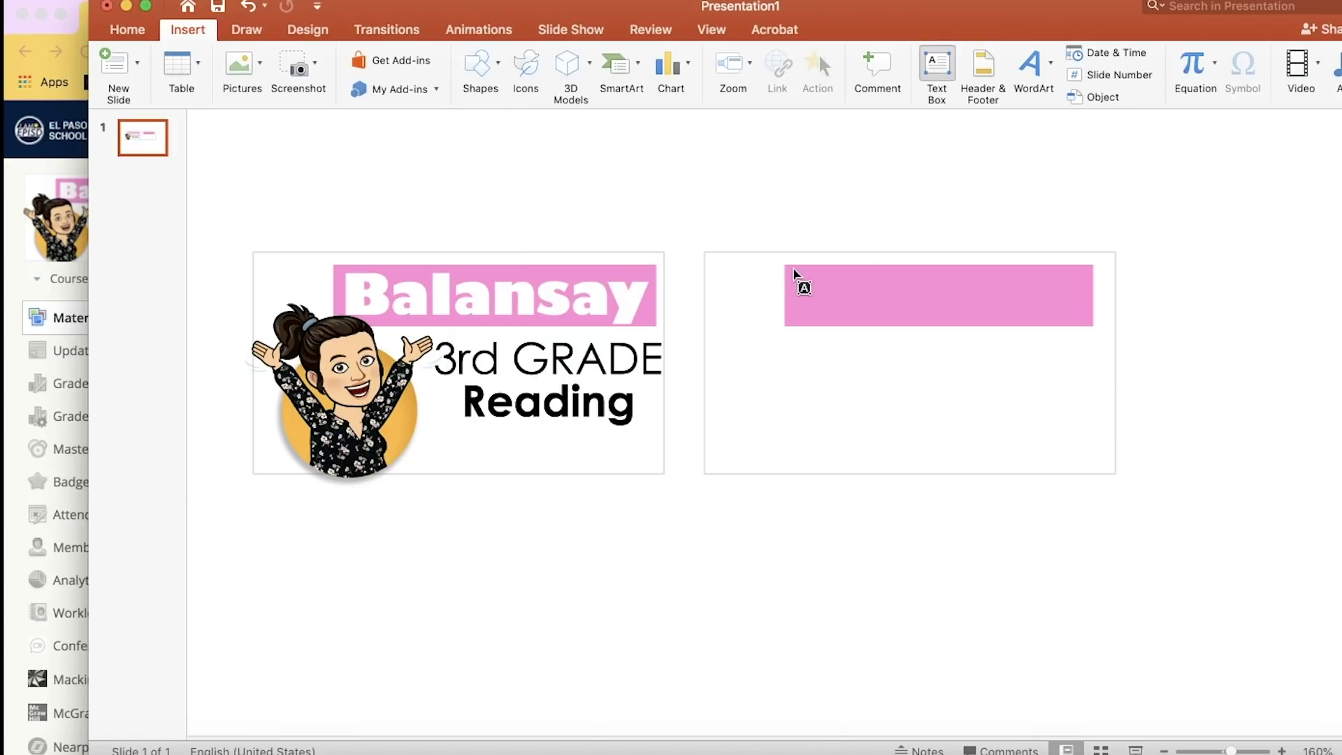
pyautogui.moveTo(792, 272); pyautogui.dragTo(1084, 318)
pyautogui.write('Balansay')
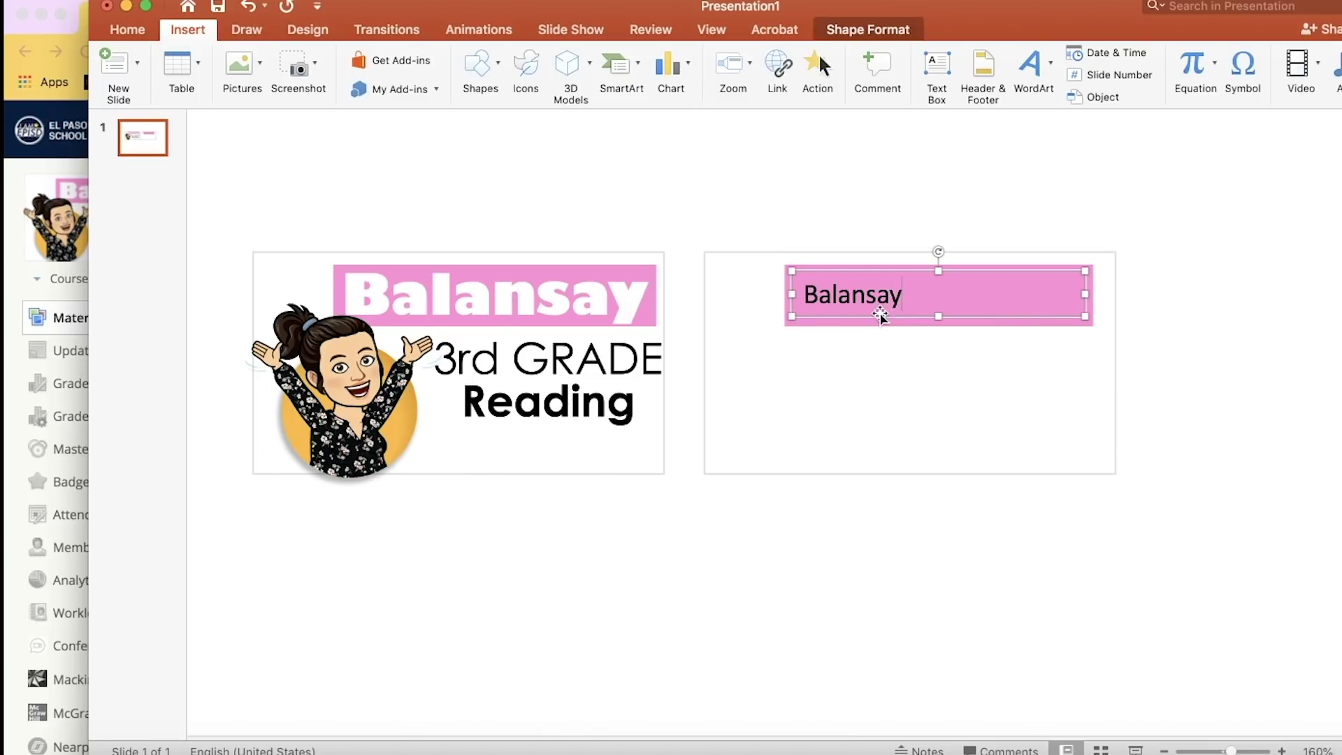
# Set the Balansay text to Gill Sans, 36 pt
pyautogui.moveTo(901, 294); pyautogui.dragTo(727, 291)
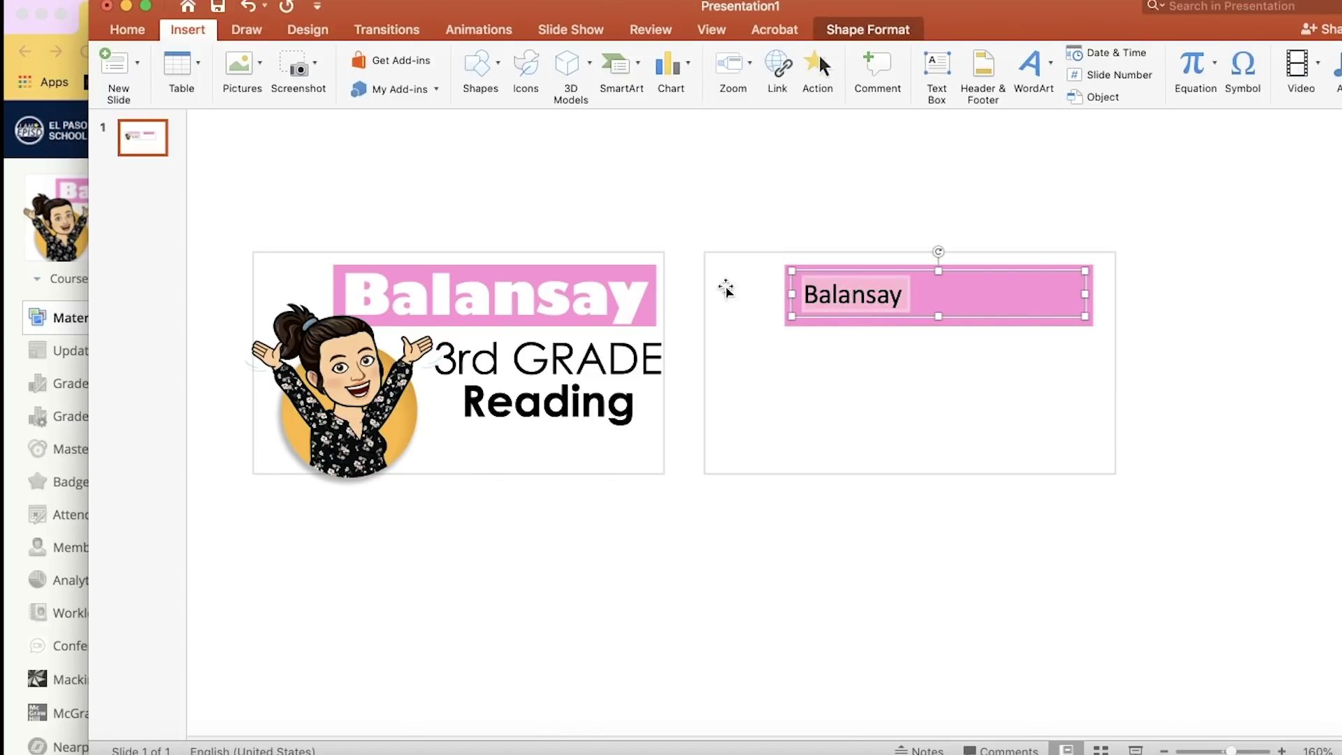
pyautogui.click(128, 29)
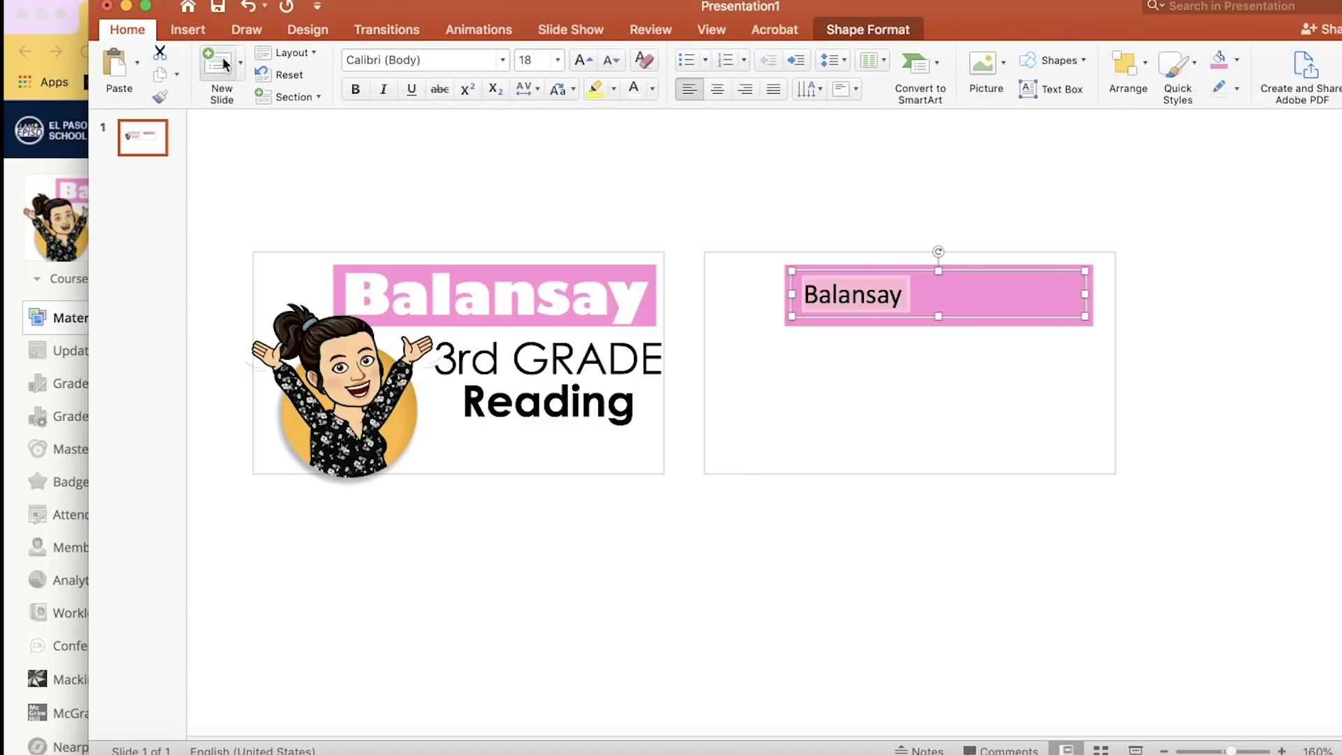
pyautogui.click(503, 61)
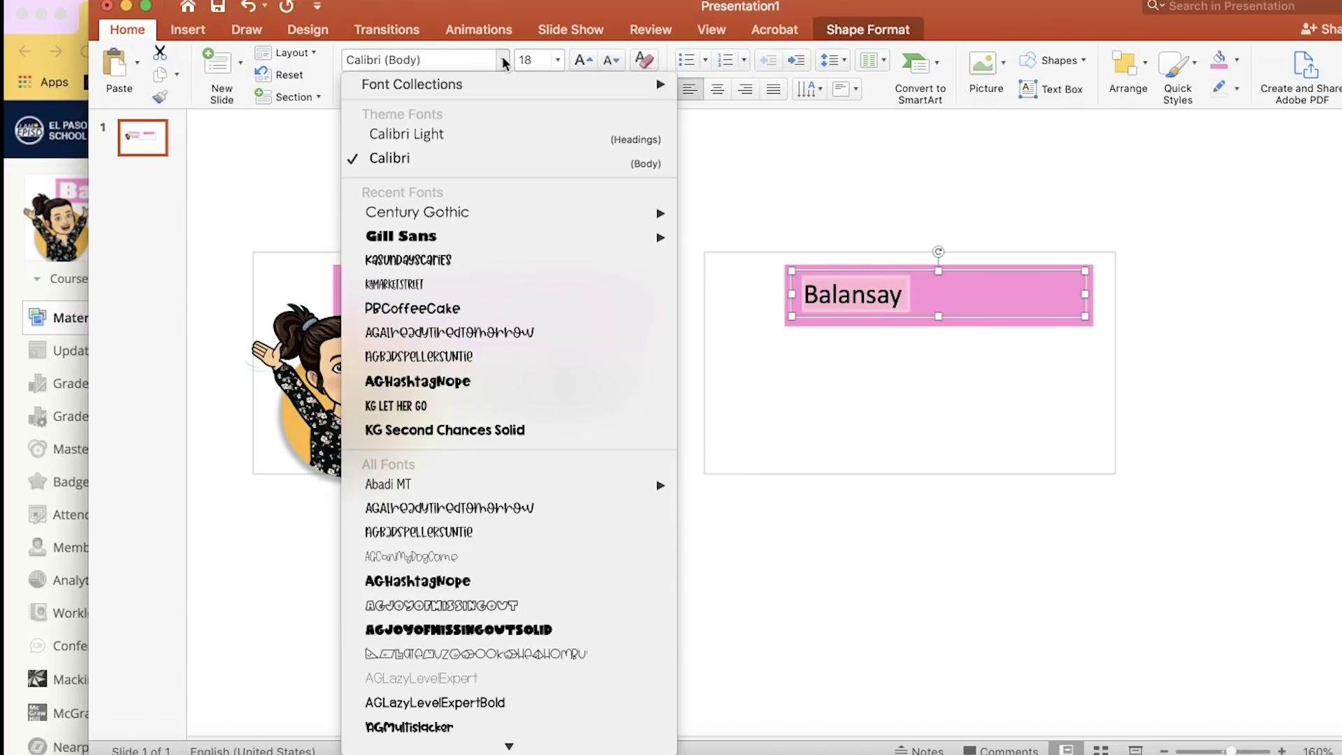
pyautogui.click(489, 236)
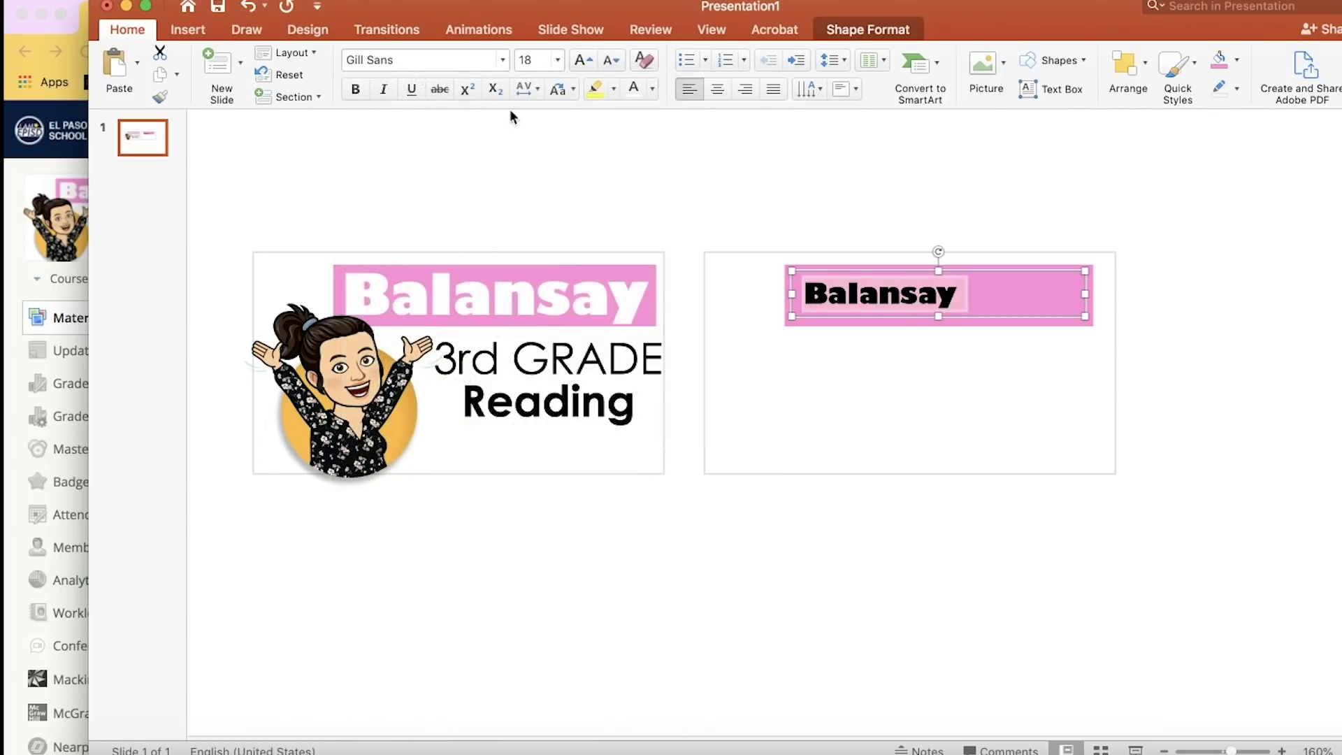
pyautogui.click(536, 58)
pyautogui.write('36')
pyautogui.press('Return')
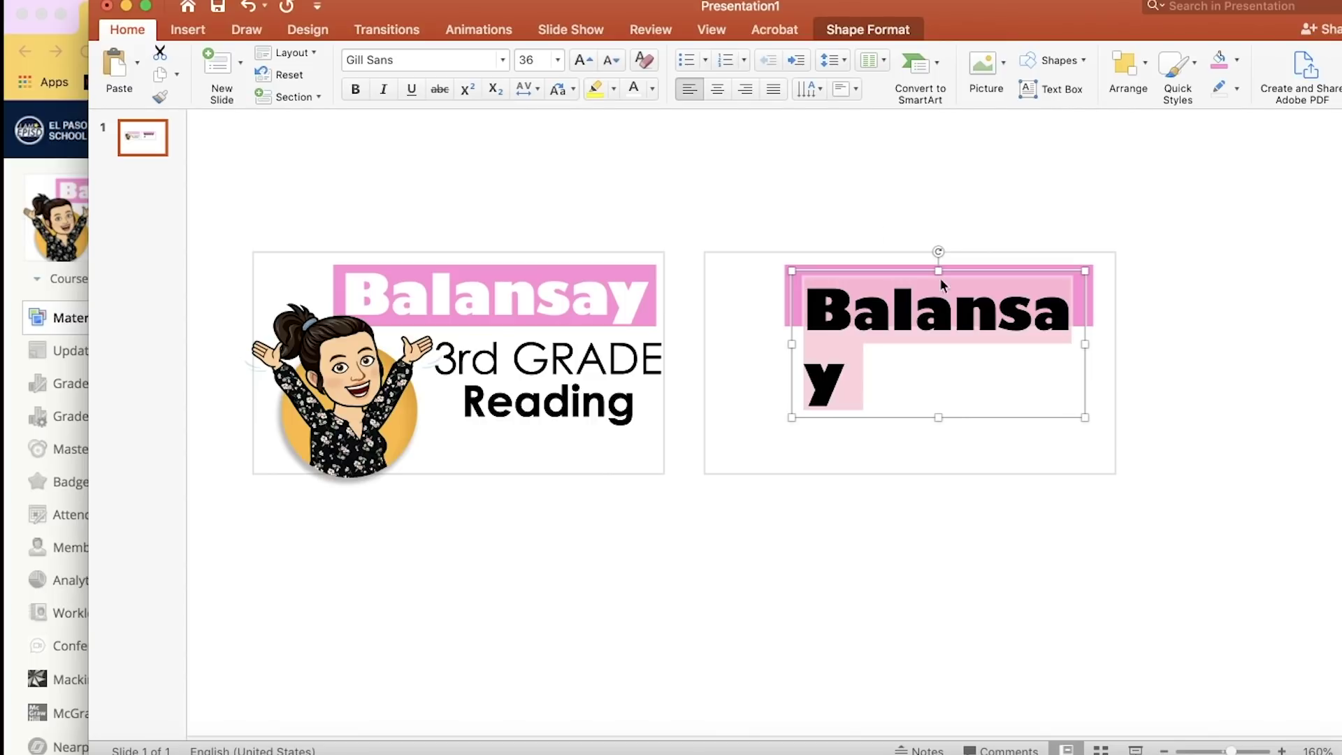
# Widen the text box and pink bar, make Balansay white, and position it on the bar
pyautogui.moveTo(1084, 344); pyautogui.dragTo(1117, 341)
pyautogui.moveTo(794, 342); pyautogui.dragTo(777, 344)
pyautogui.click(920, 266)
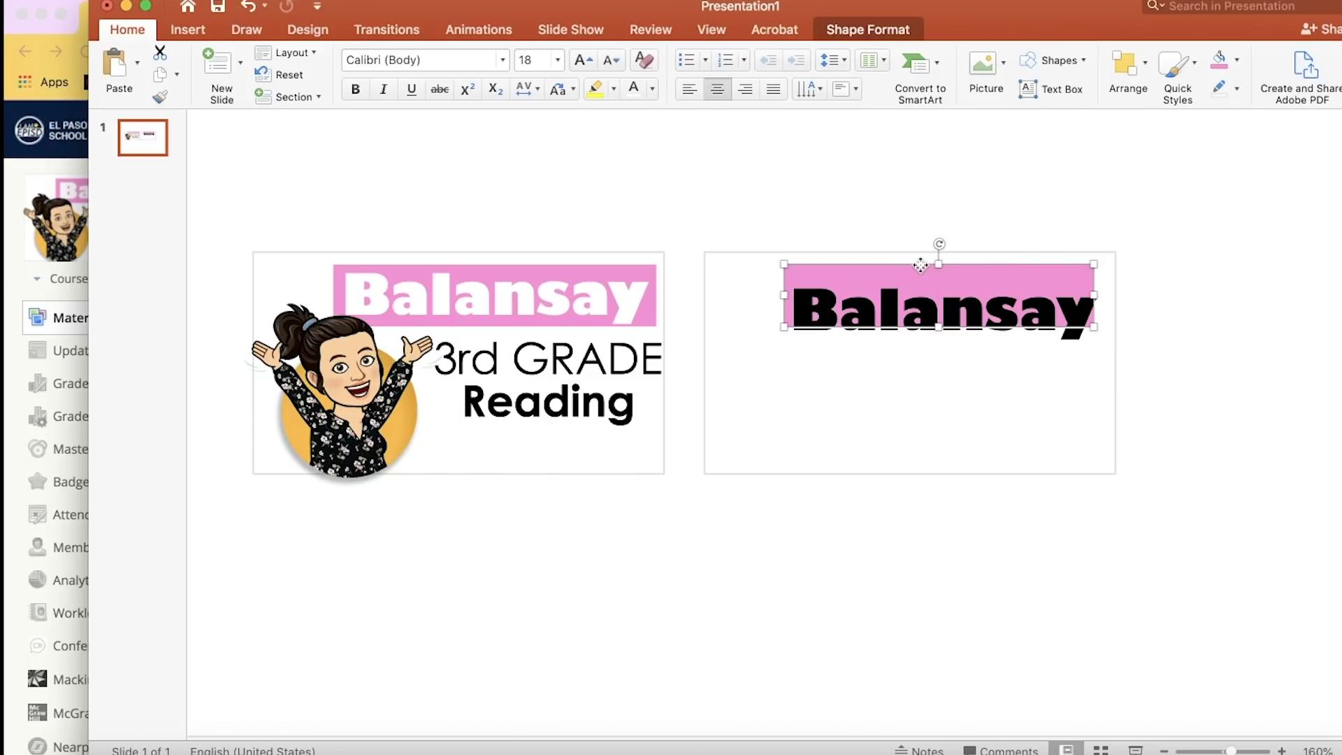
pyautogui.moveTo(784, 297); pyautogui.dragTo(777, 296)
pyautogui.click(1082, 313)
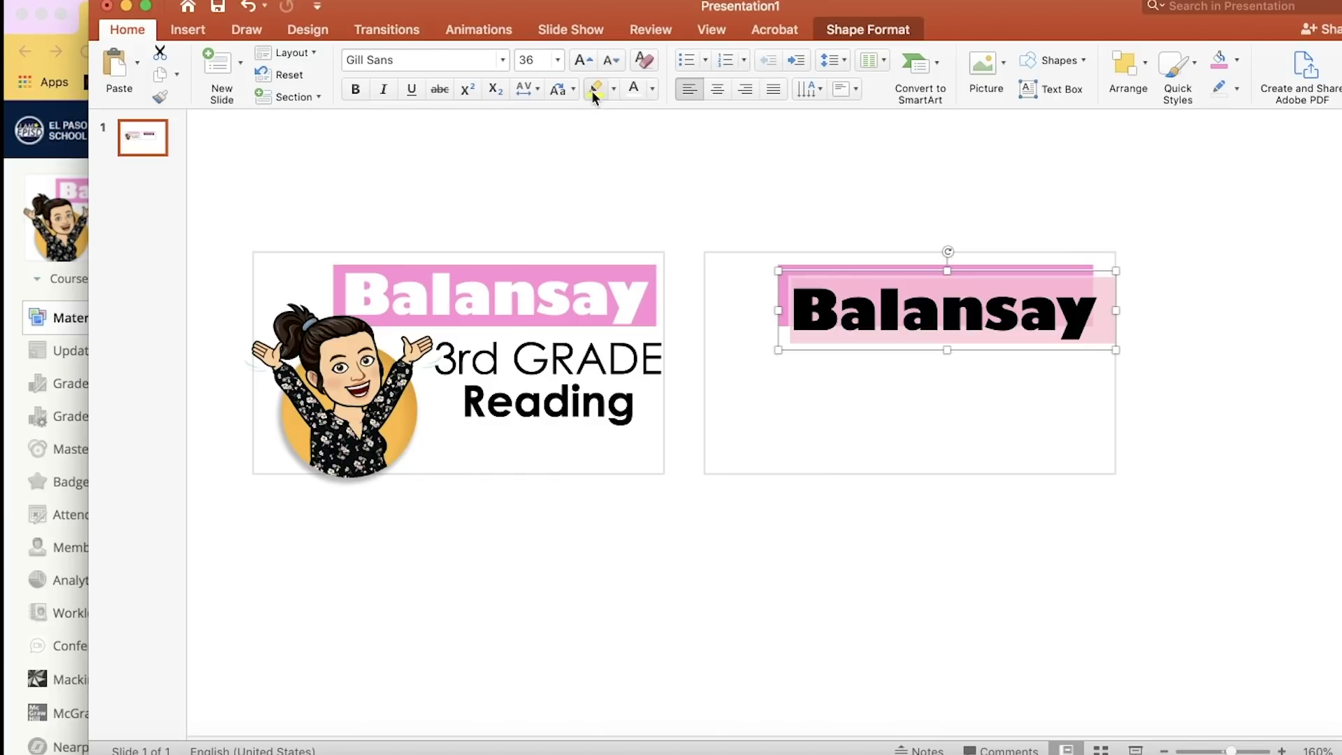
pyautogui.click(633, 91)
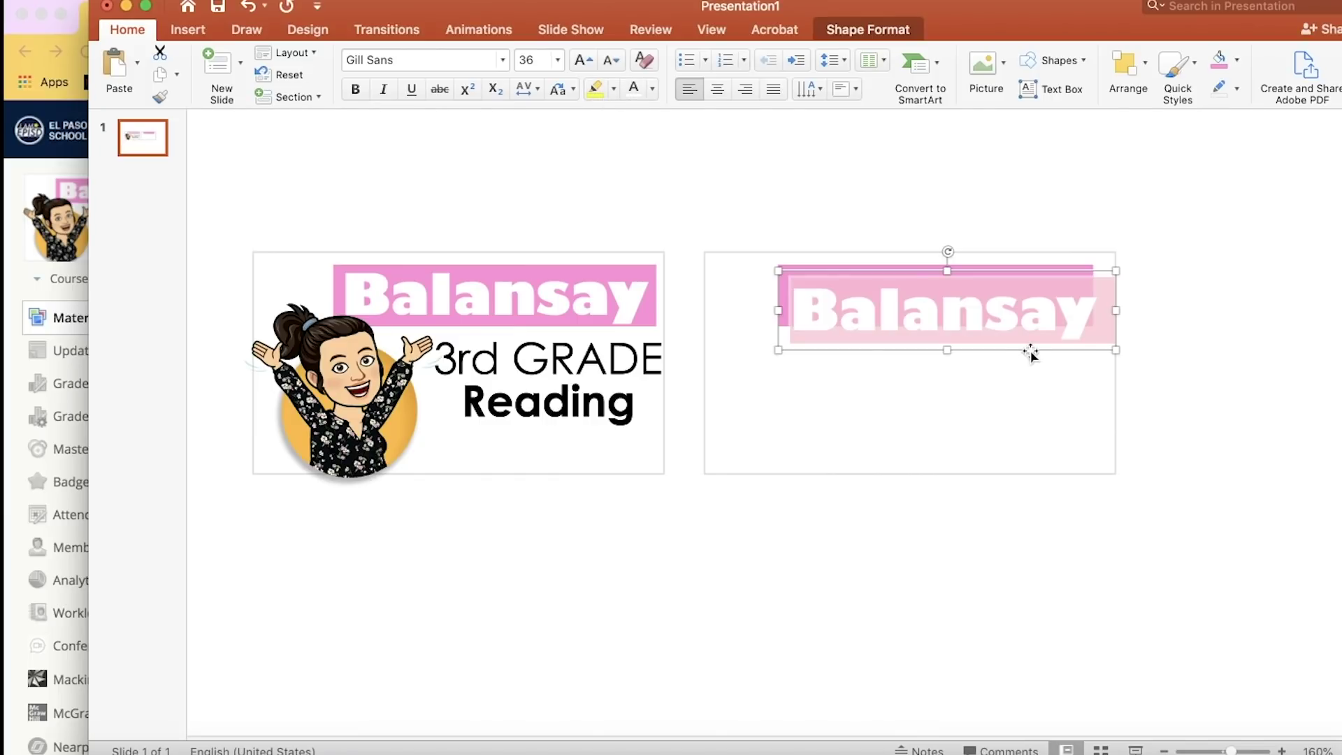
pyautogui.moveTo(1030, 354); pyautogui.dragTo(1020, 335)
pyautogui.click(636, 185)
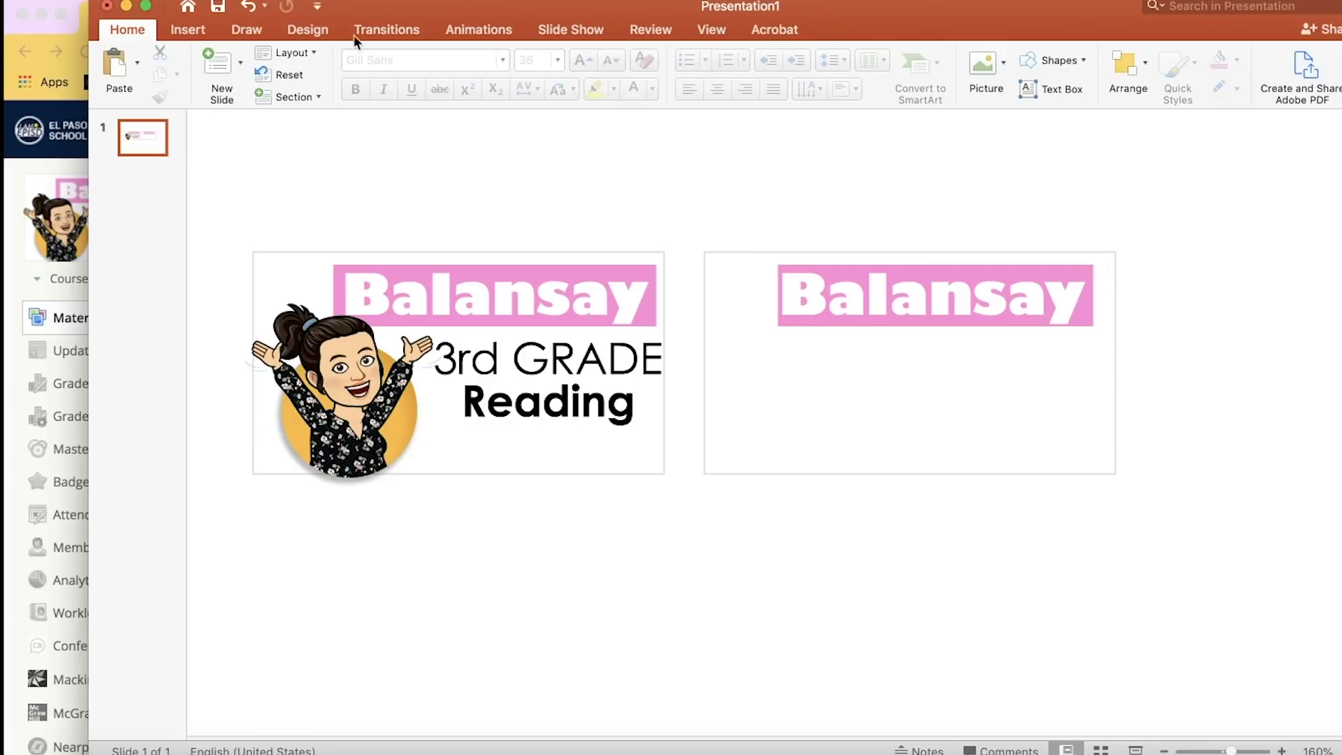
# Add a text box under the Balansay bar reading '3rd GRADE'
pyautogui.click(187, 32)
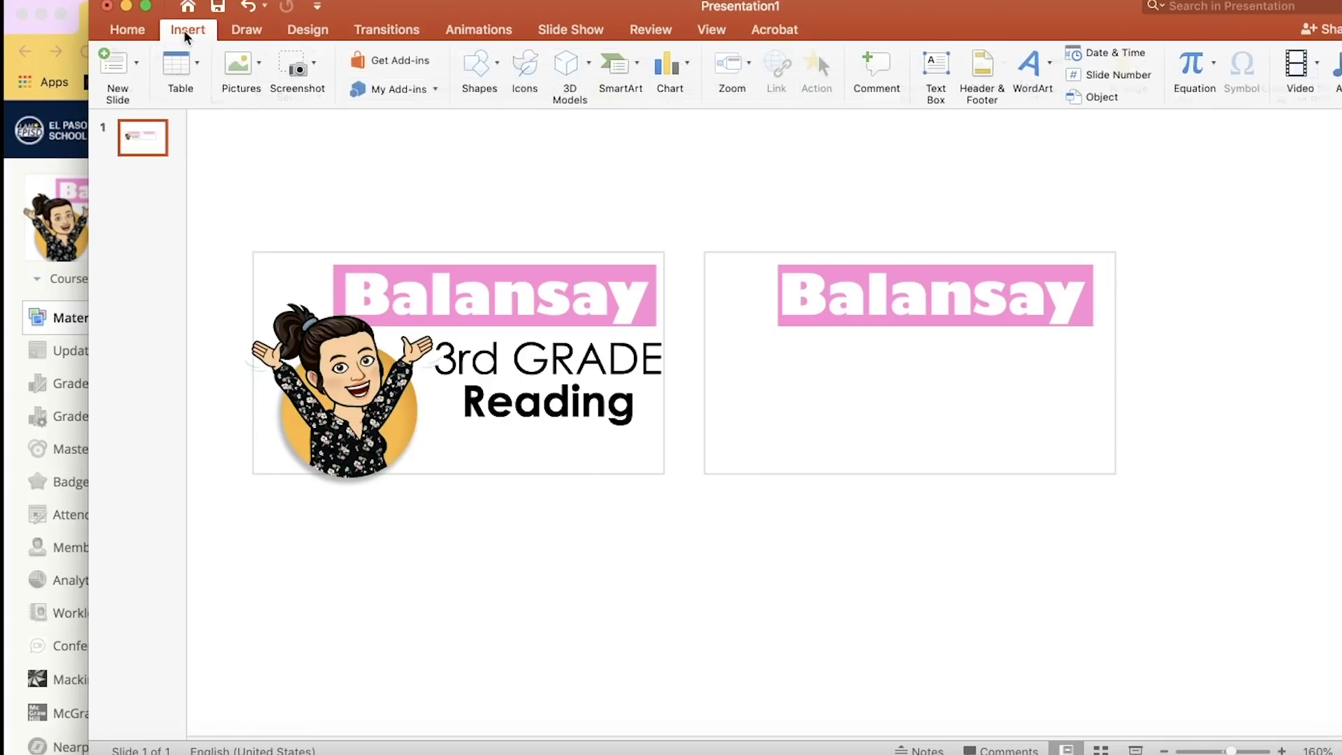
pyautogui.click(493, 66)
pyautogui.click(492, 66)
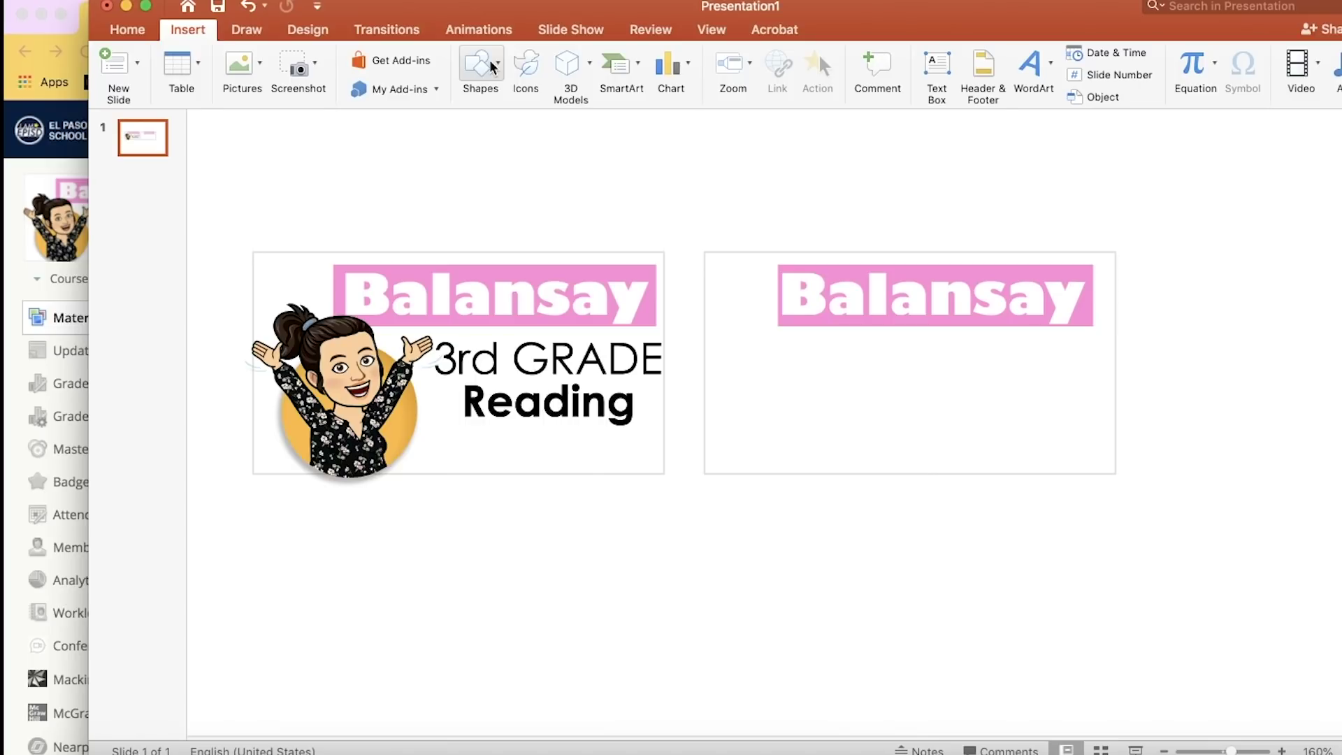
pyautogui.click(492, 67)
pyautogui.click(475, 126)
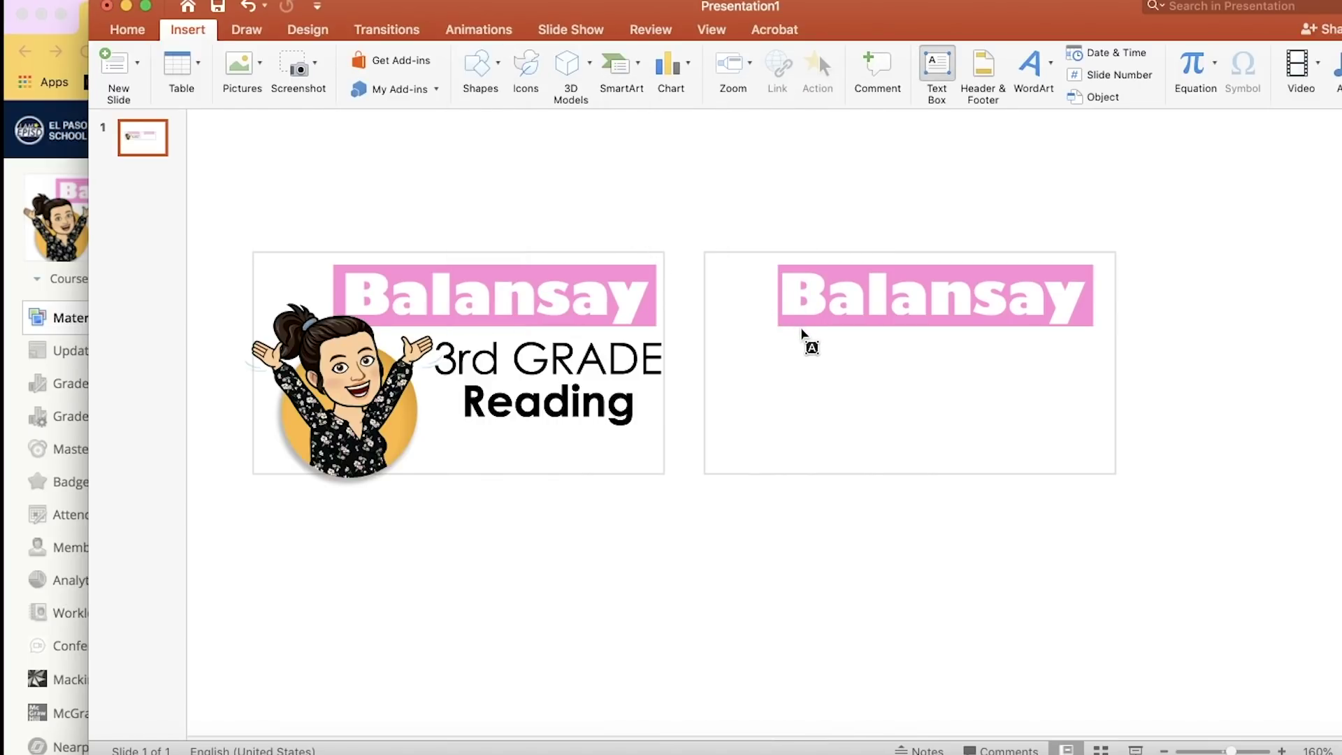
pyautogui.moveTo(805, 335); pyautogui.dragTo(1093, 396)
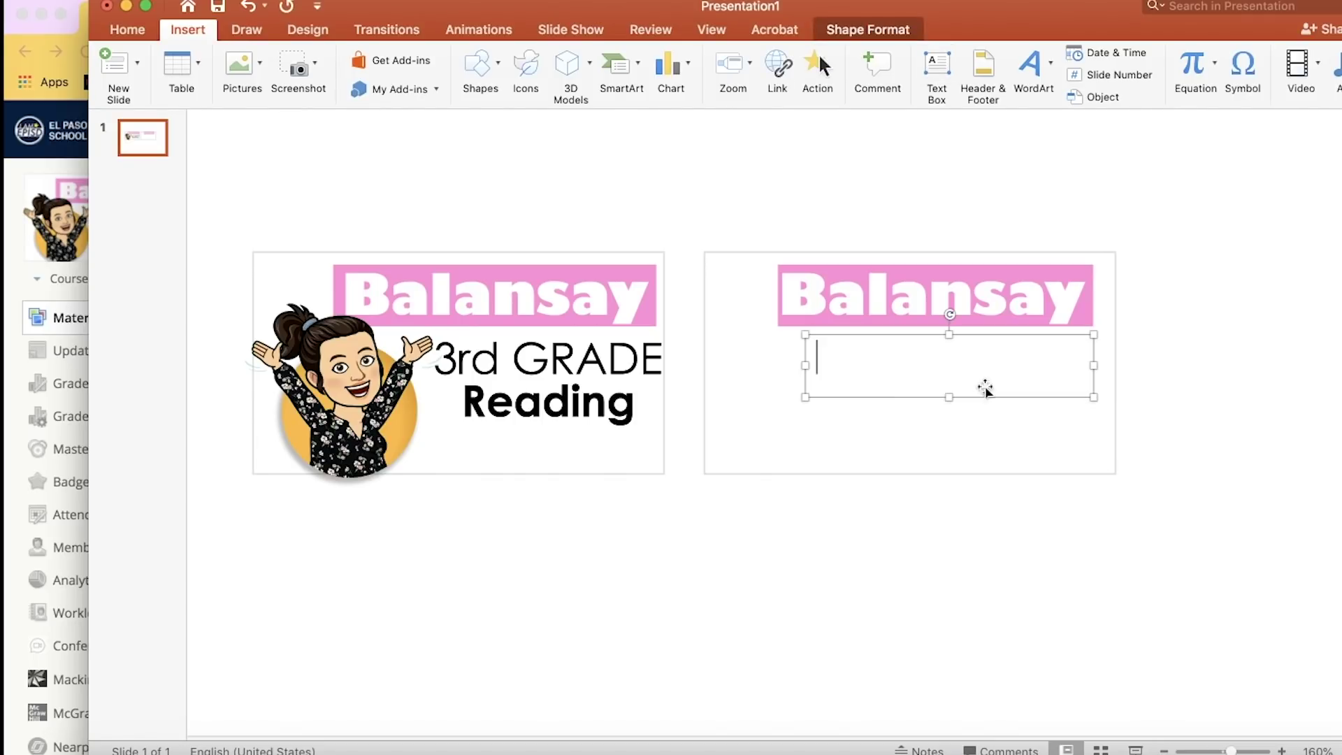
pyautogui.click(123, 31)
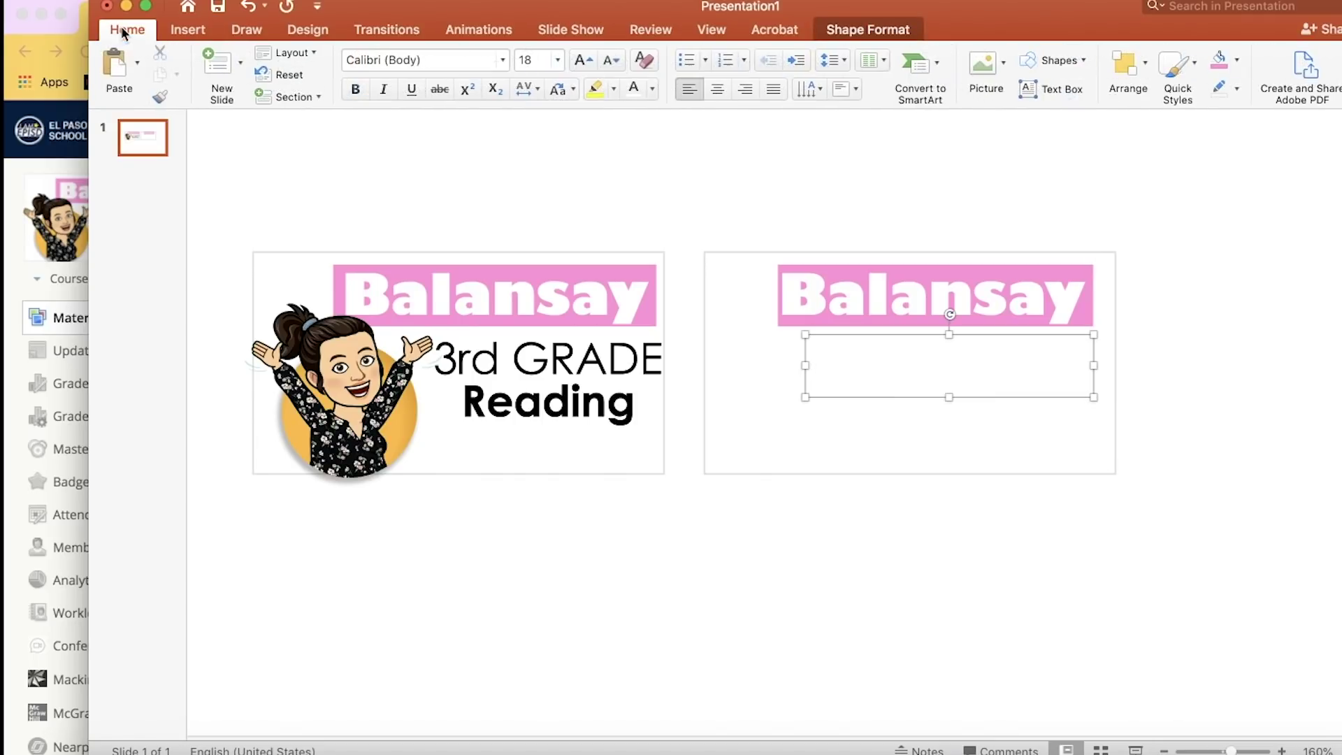
pyautogui.click(503, 60)
pyautogui.click(870, 358)
pyautogui.write('3rd Grade')
pyautogui.press('BackSpace')
pyautogui.press('BackSpace')
pyautogui.press('BackSpace')
pyautogui.write('RADE')
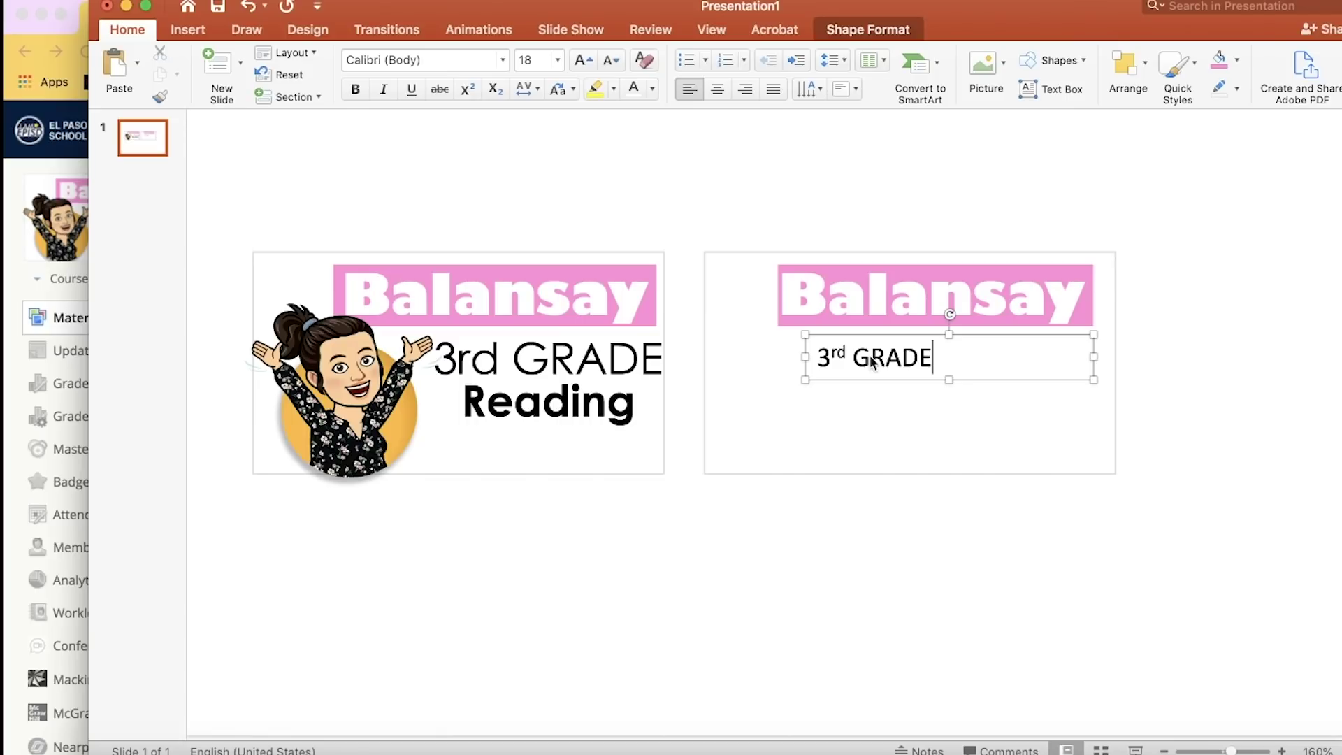
# Format the '3rd GRADE' text in Century Gothic, 28 pt
pyautogui.moveTo(928, 358); pyautogui.dragTo(759, 356)
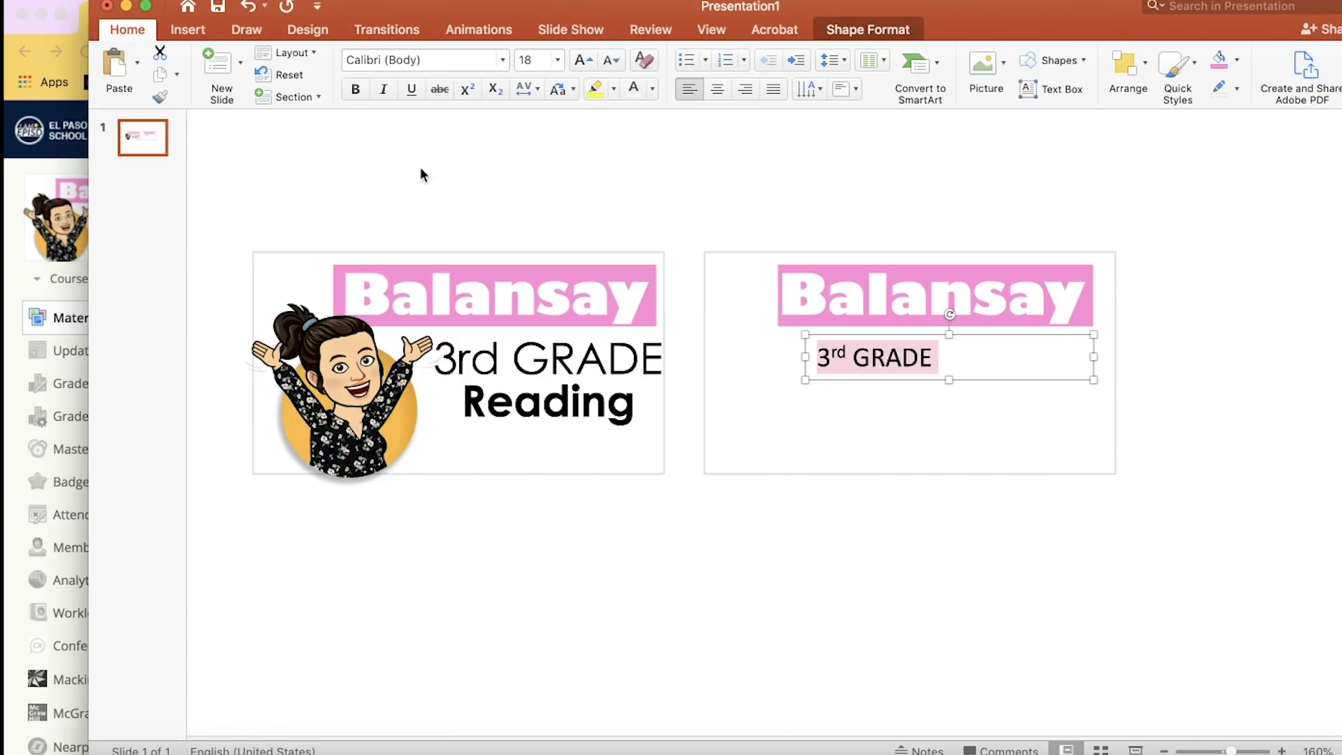
pyautogui.click(501, 62)
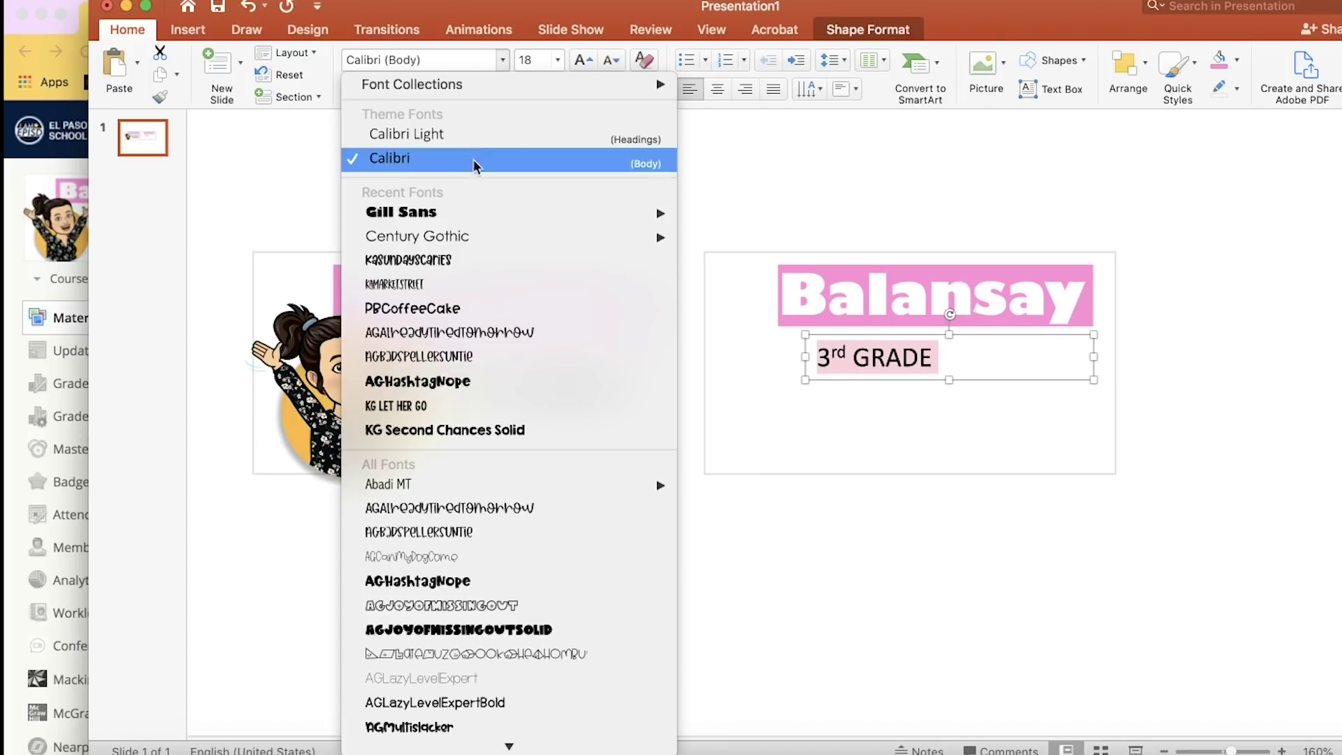
pyautogui.click(472, 237)
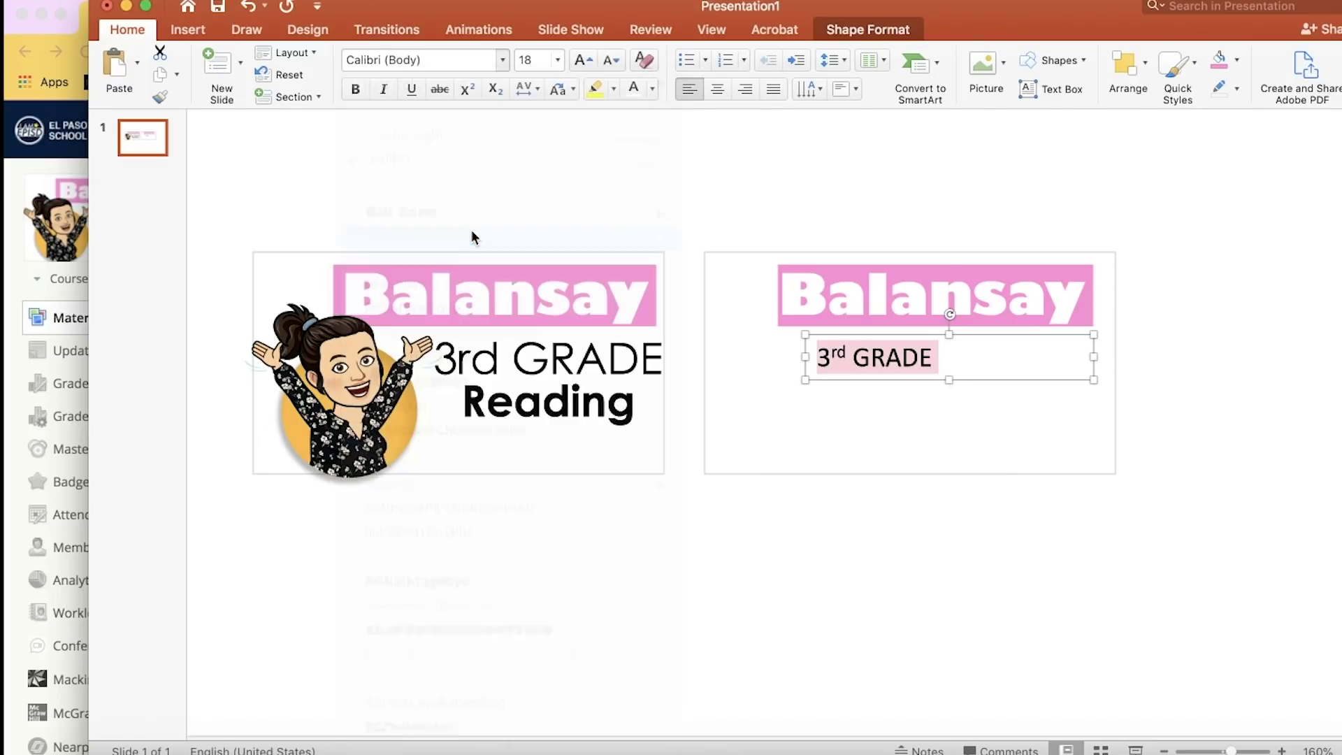
pyautogui.click(557, 60)
pyautogui.click(542, 286)
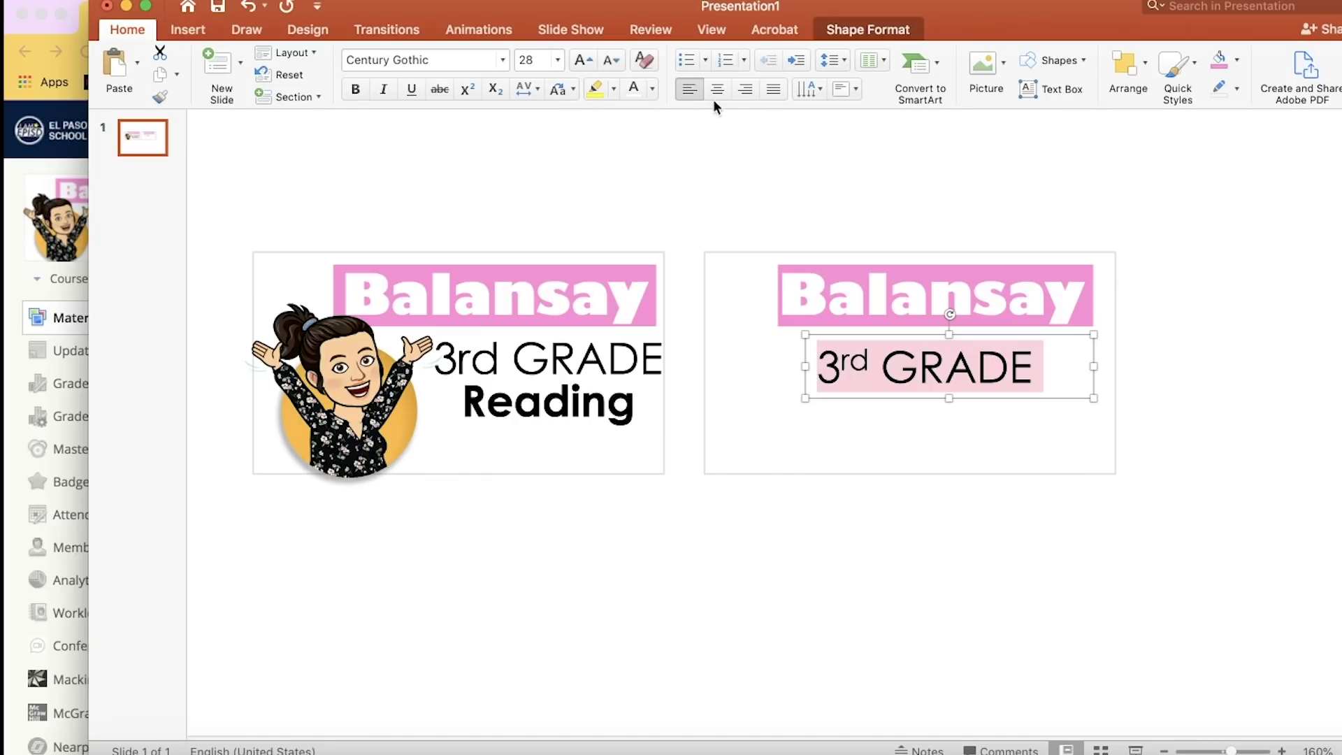
# Right-align 3rd GRADE, nudge it up, and paste a copy beneath it
pyautogui.click(745, 89)
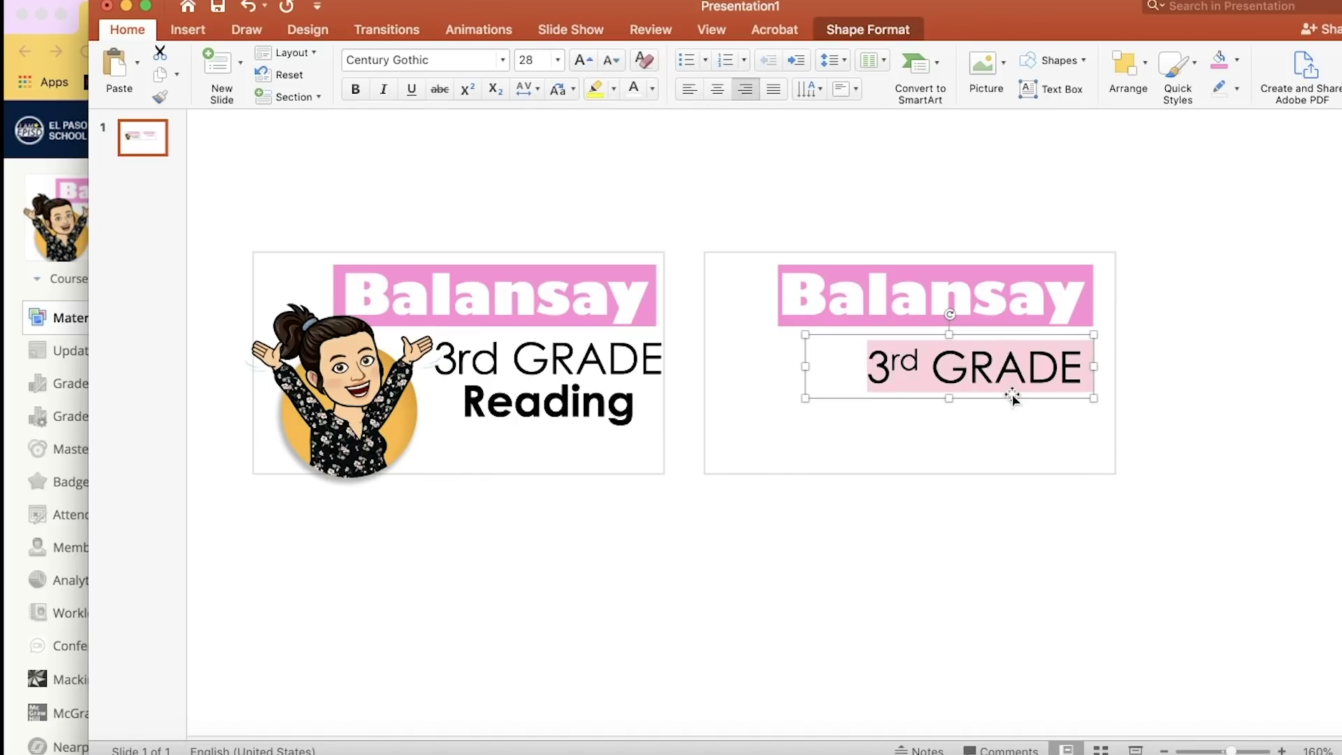
pyautogui.moveTo(1013, 396); pyautogui.dragTo(1014, 388)
pyautogui.press('super+v')
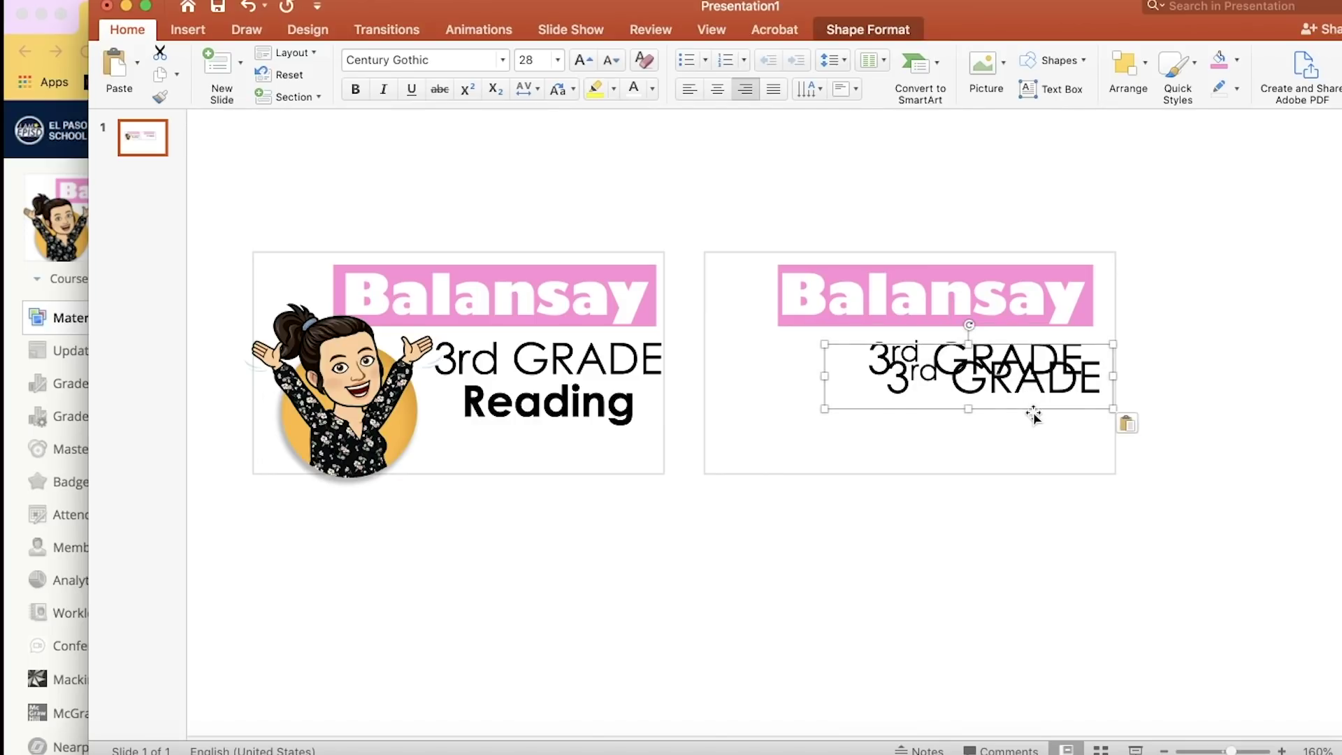
pyautogui.moveTo(1032, 416); pyautogui.dragTo(1015, 437)
# Change the copy's text to a bold 'Reading' line
pyautogui.moveTo(1082, 404); pyautogui.dragTo(868, 404)
pyautogui.write('Reading')
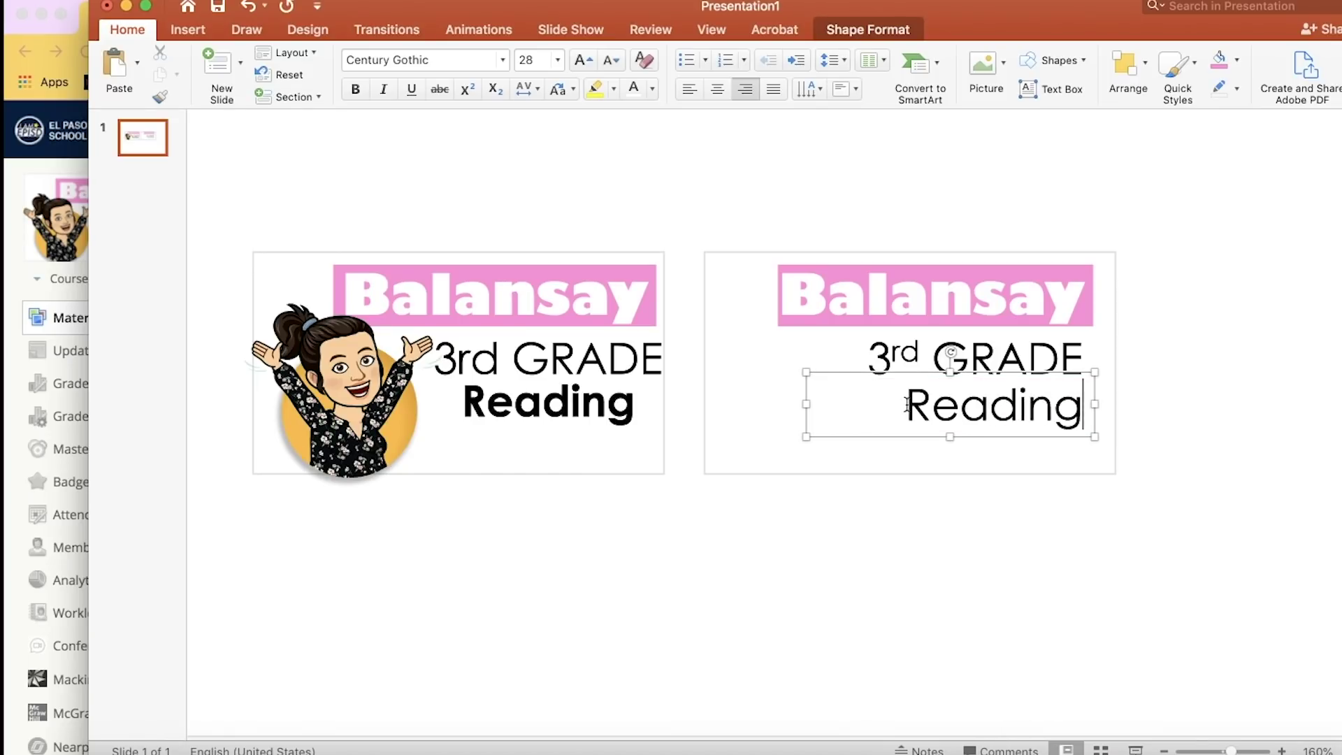
pyautogui.moveTo(906, 405); pyautogui.dragTo(1104, 413)
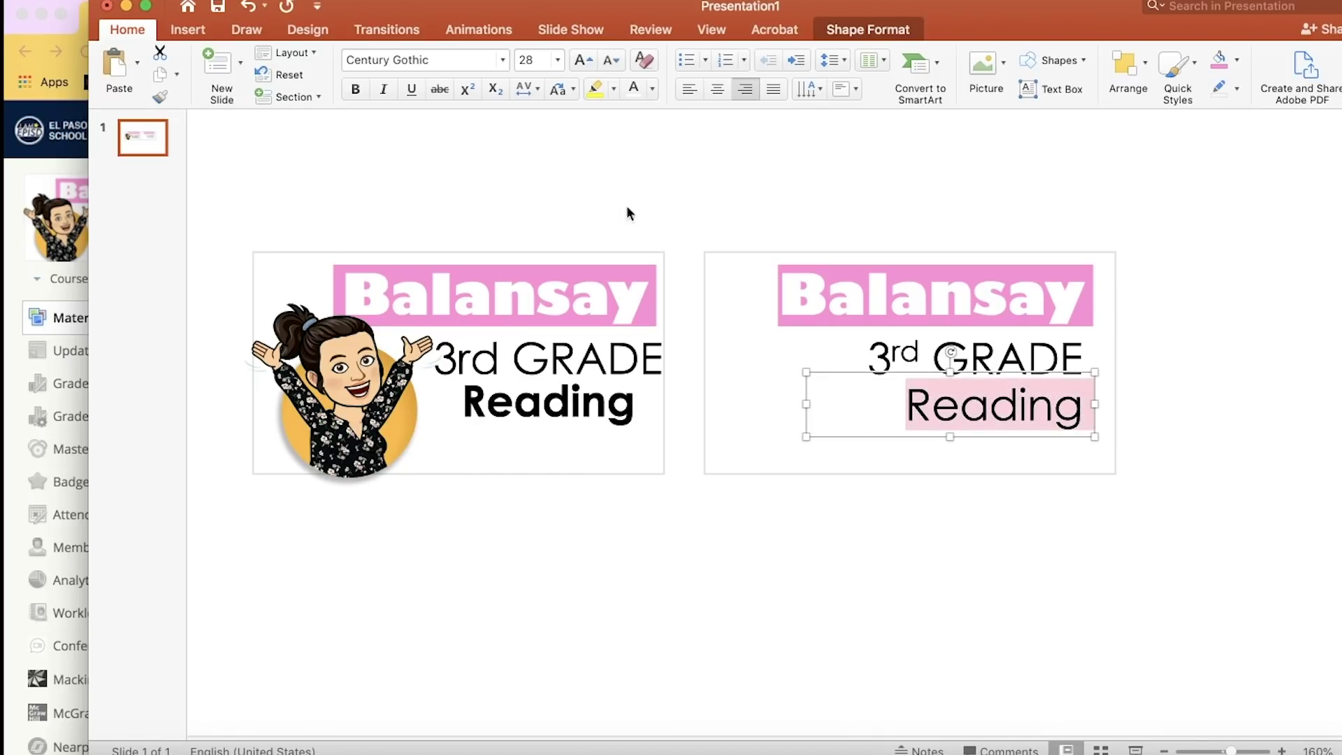
pyautogui.click(356, 90)
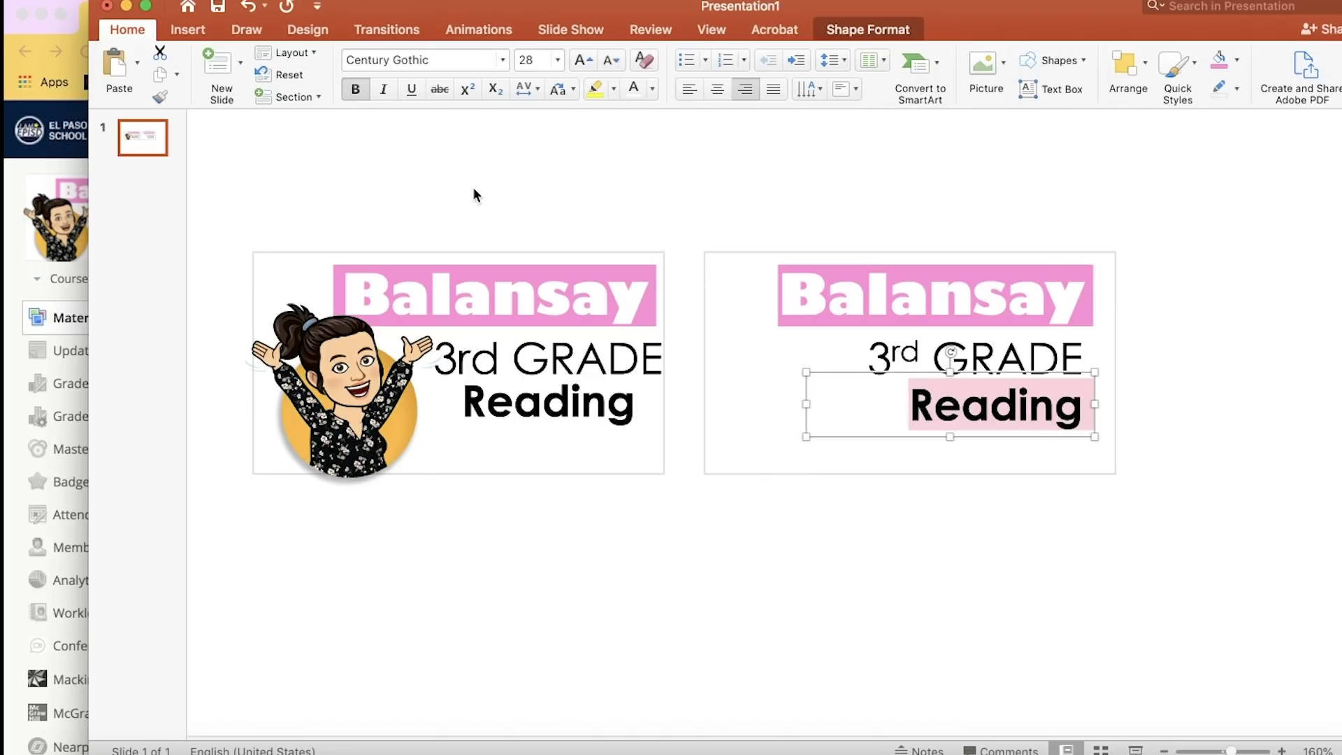
pyautogui.click(473, 195)
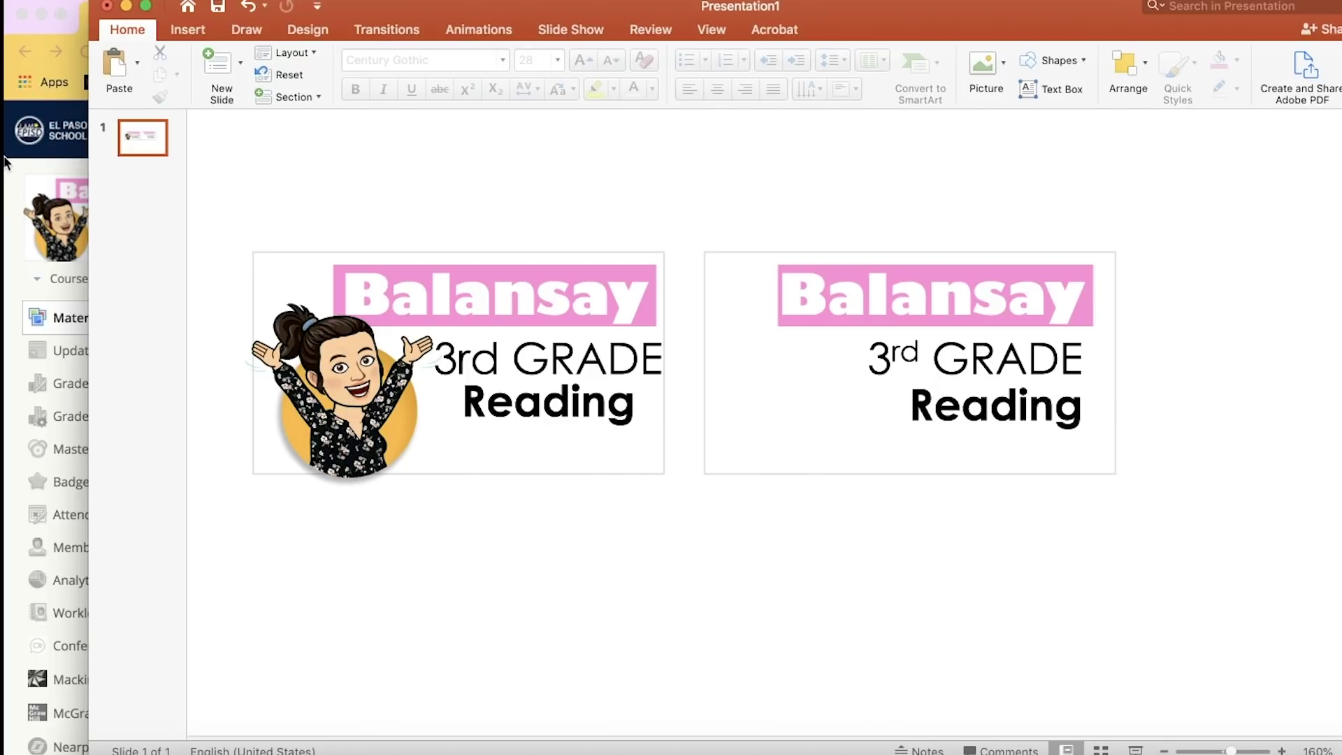
# Search Bitmoji for 'yay' and drag a cheering sticker onto the second card
pyautogui.click(9, 218)
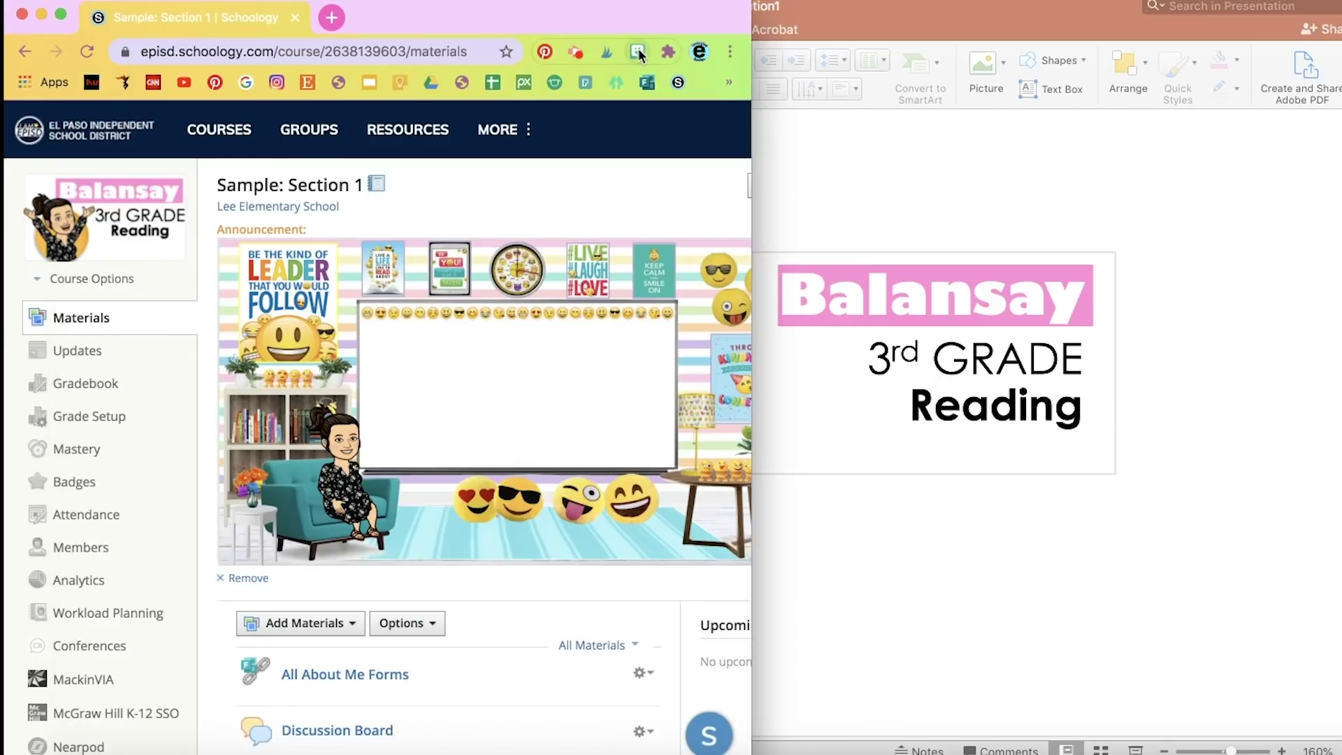
pyautogui.click(636, 52)
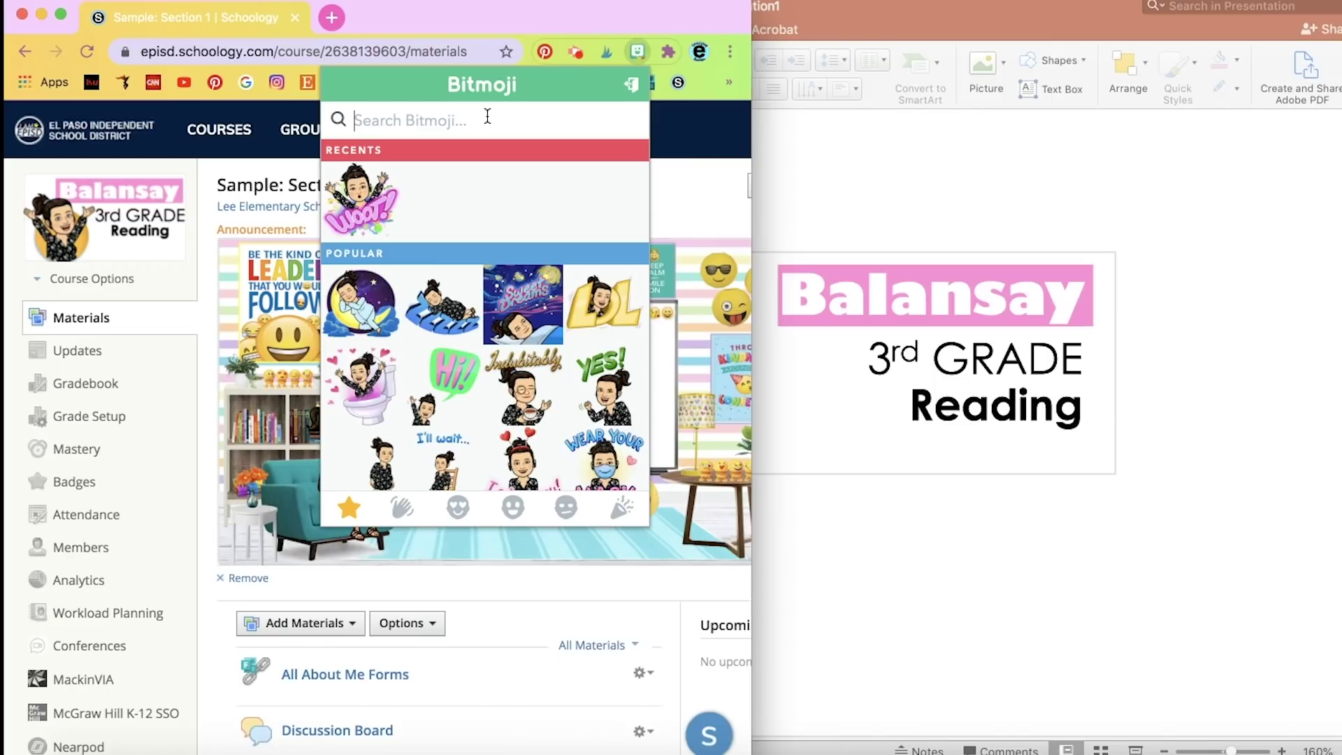
pyautogui.write('yay')
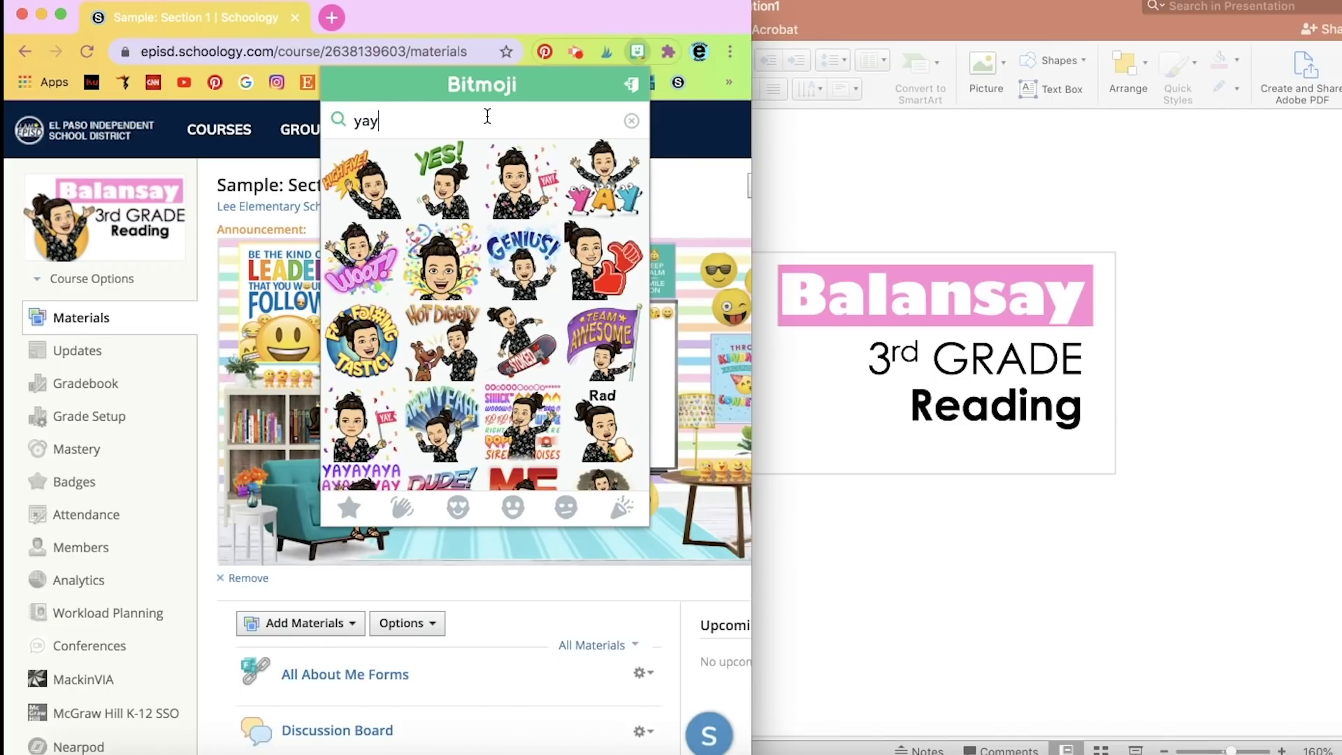
pyautogui.scroll(-10, 456, 480)
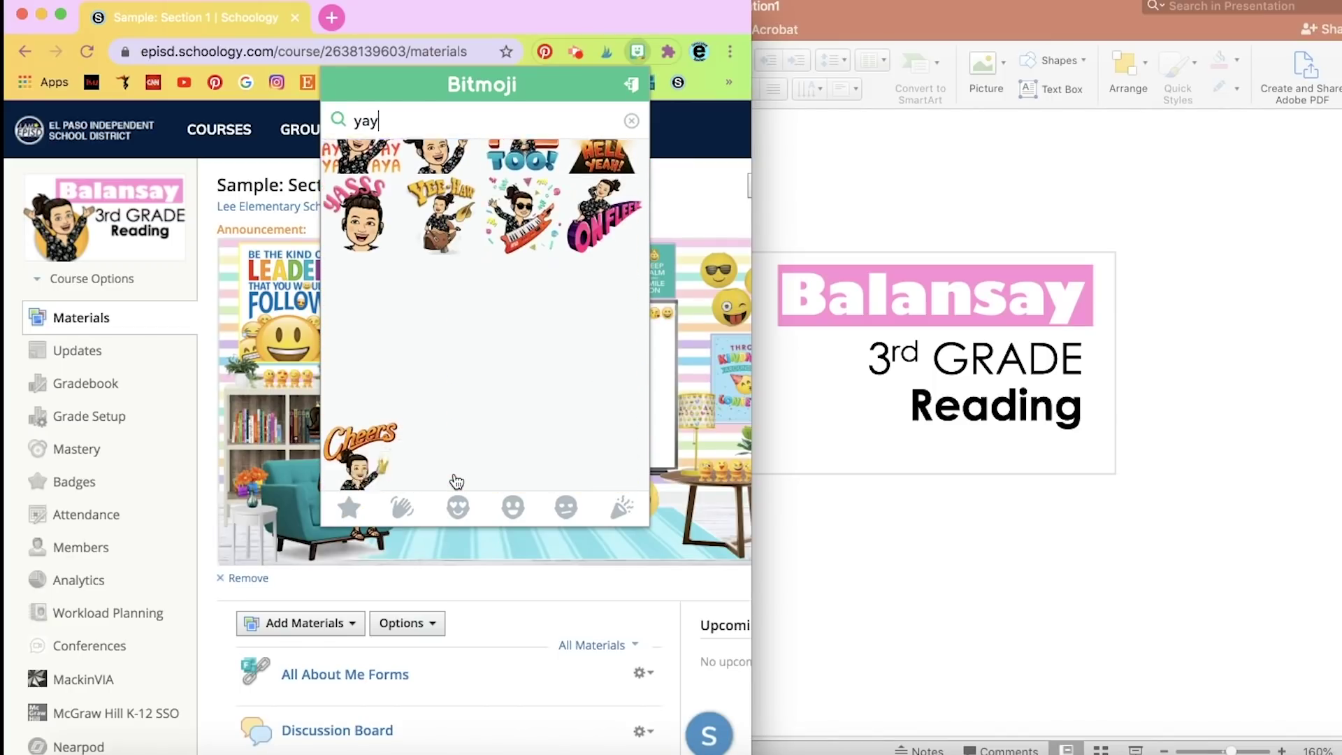
pyautogui.scroll(-5, 456, 481)
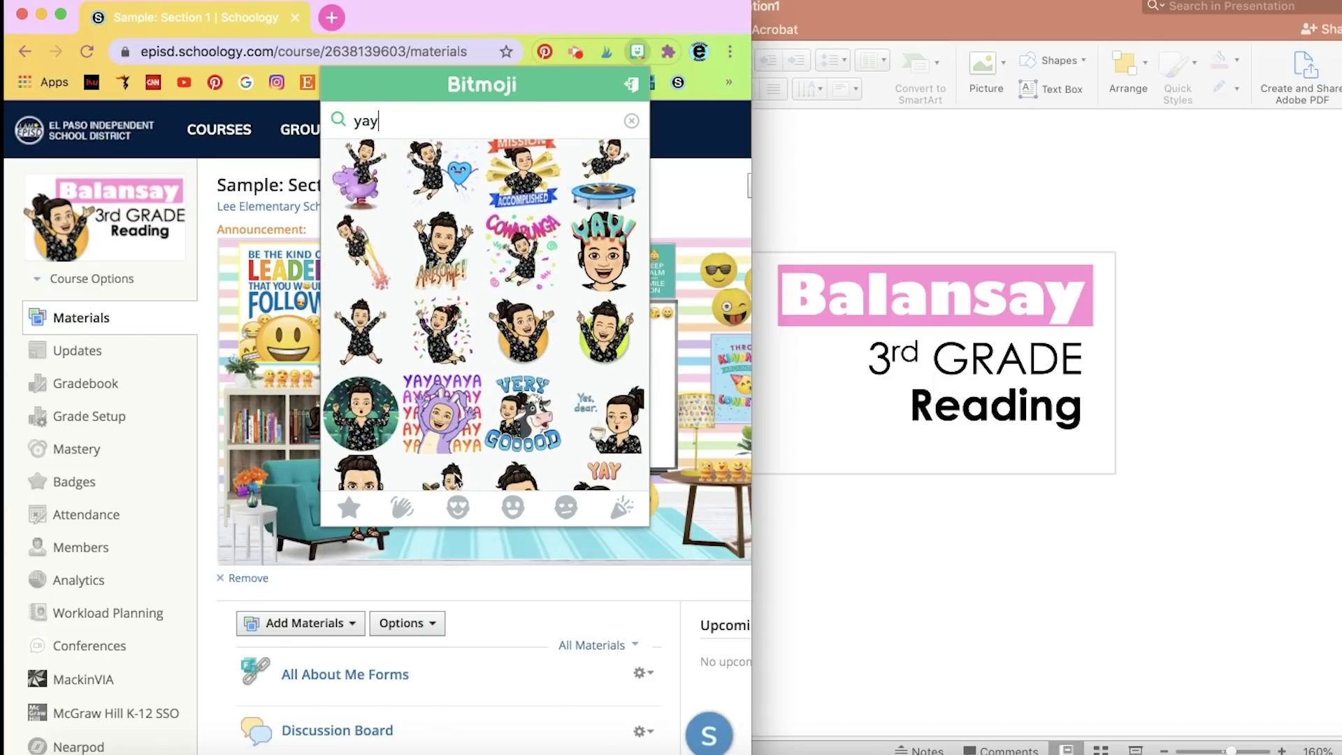
pyautogui.scroll(-3, 456, 481)
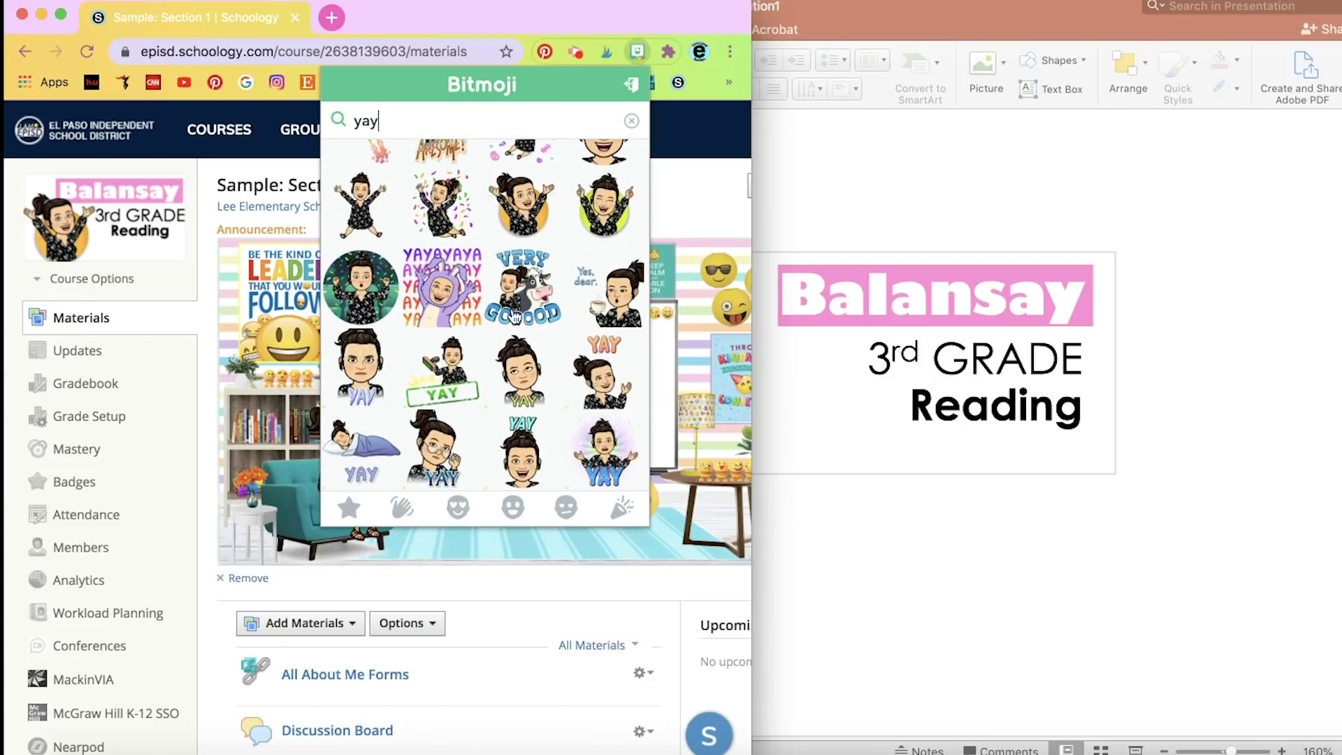
pyautogui.moveTo(537, 213); pyautogui.dragTo(825, 405)
# Shrink the Bitmoji, move it to the card's left side, and screenshot the finished card
pyautogui.moveTo(919, 266); pyautogui.dragTo(835, 351)
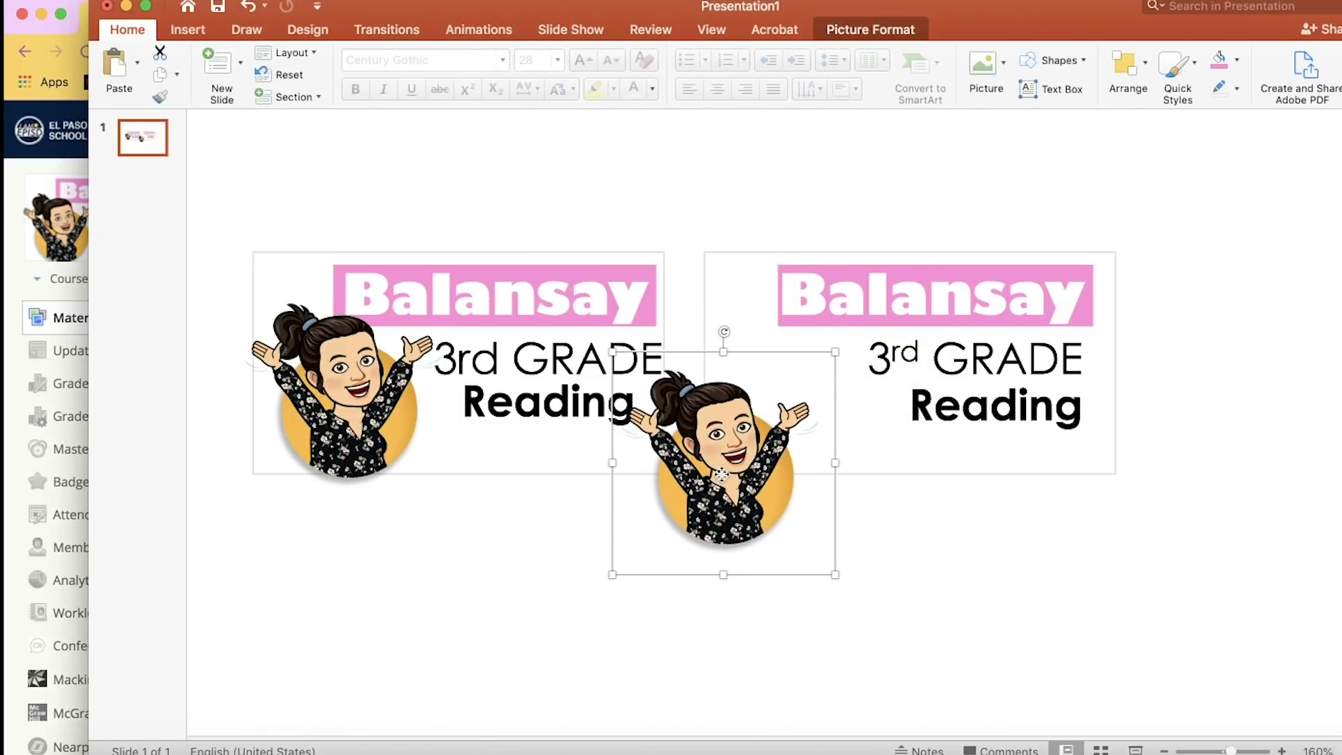
pyautogui.moveTo(754, 464); pyautogui.dragTo(803, 405)
pyautogui.click(1222, 237)
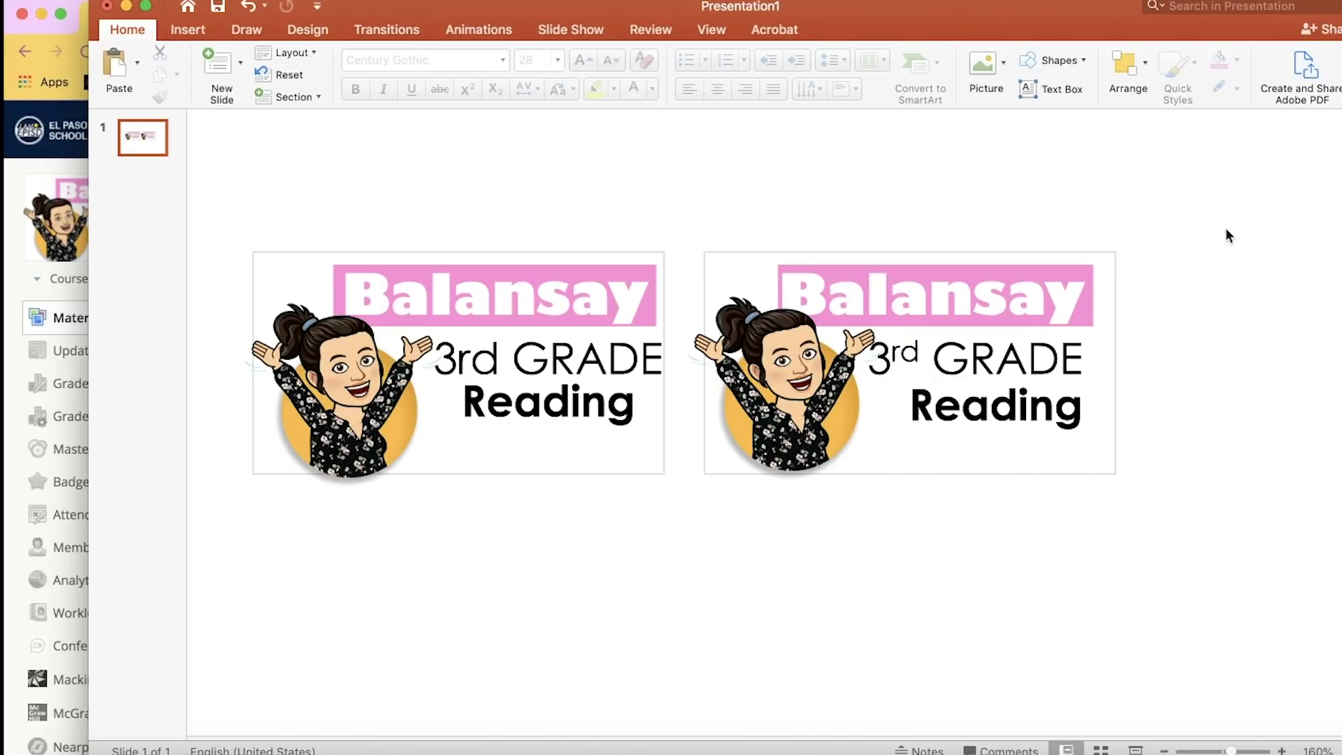
pyautogui.press('super+shift+4')
pyautogui.moveTo(704, 254); pyautogui.dragTo(1114, 476)
# Minimize PowerPoint, widen the browser, and choose Edit Picture for the course
pyautogui.click(126, 7)
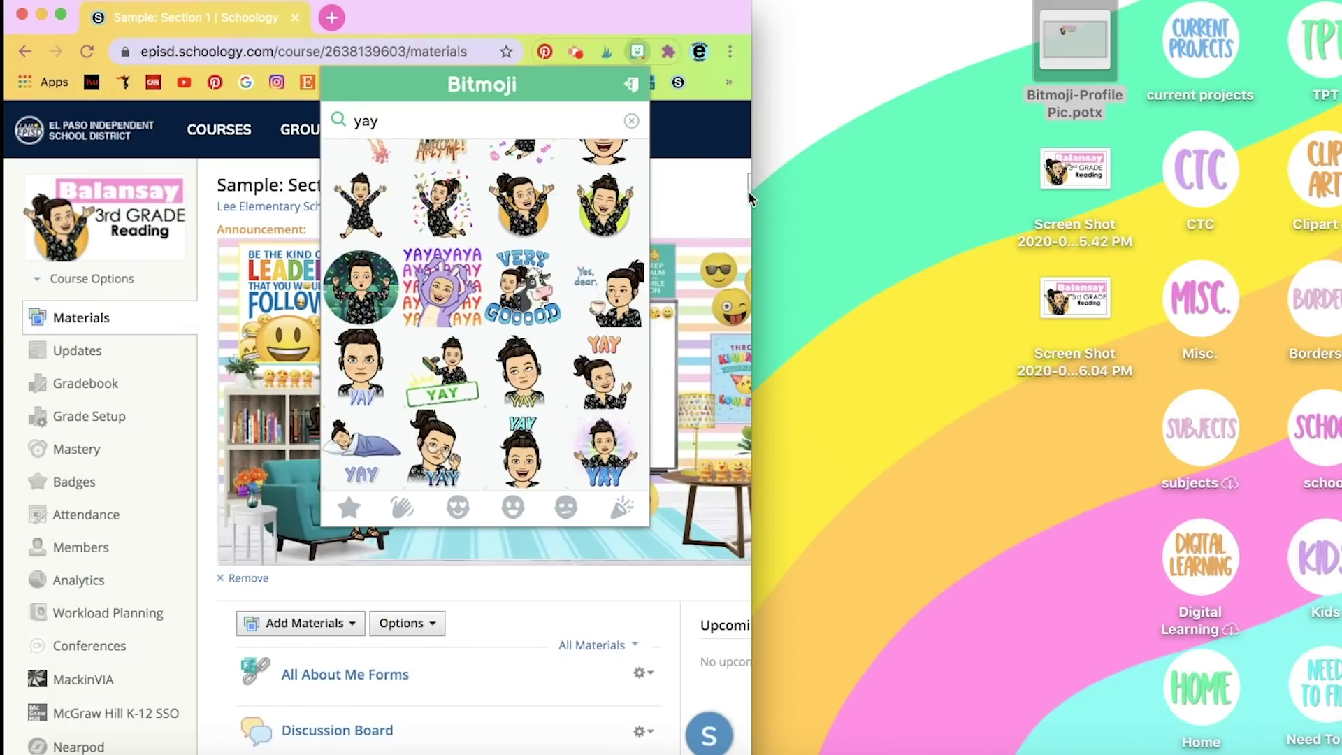
pyautogui.moveTo(748, 191); pyautogui.dragTo(1223, 188)
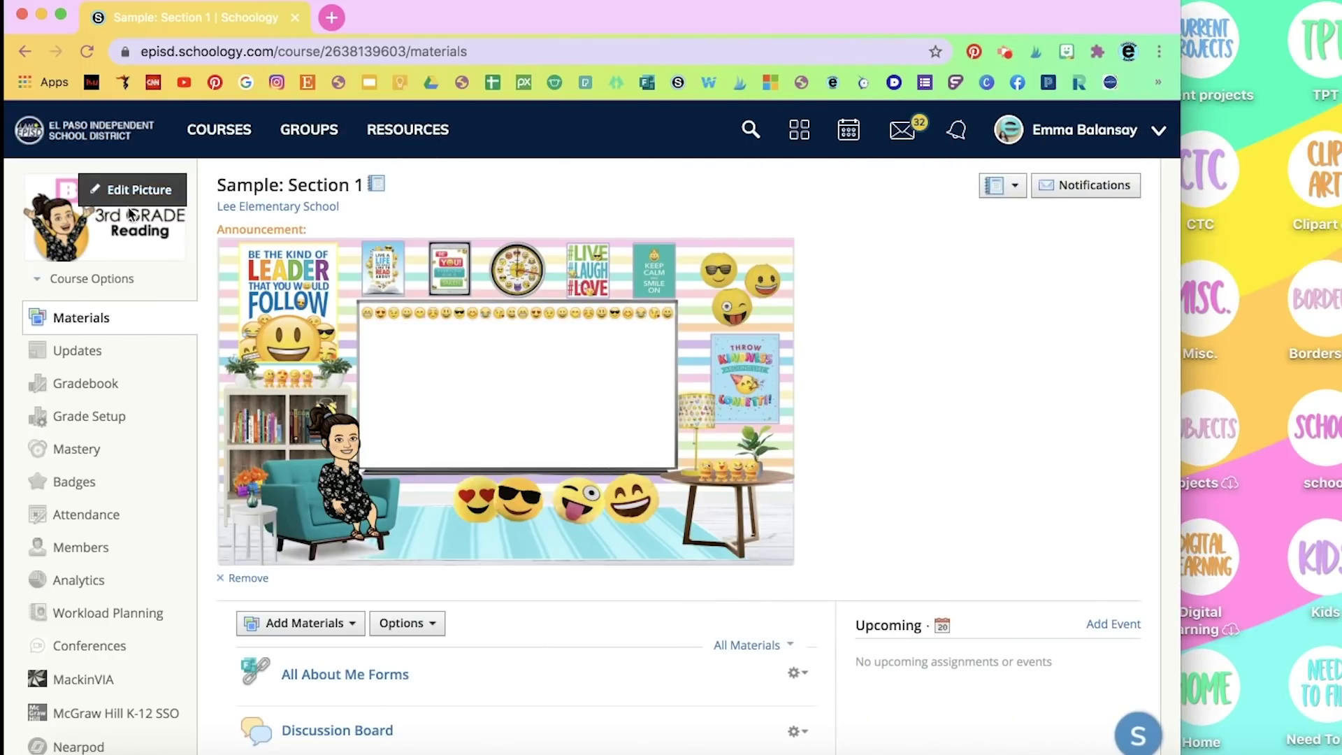
pyautogui.click(131, 196)
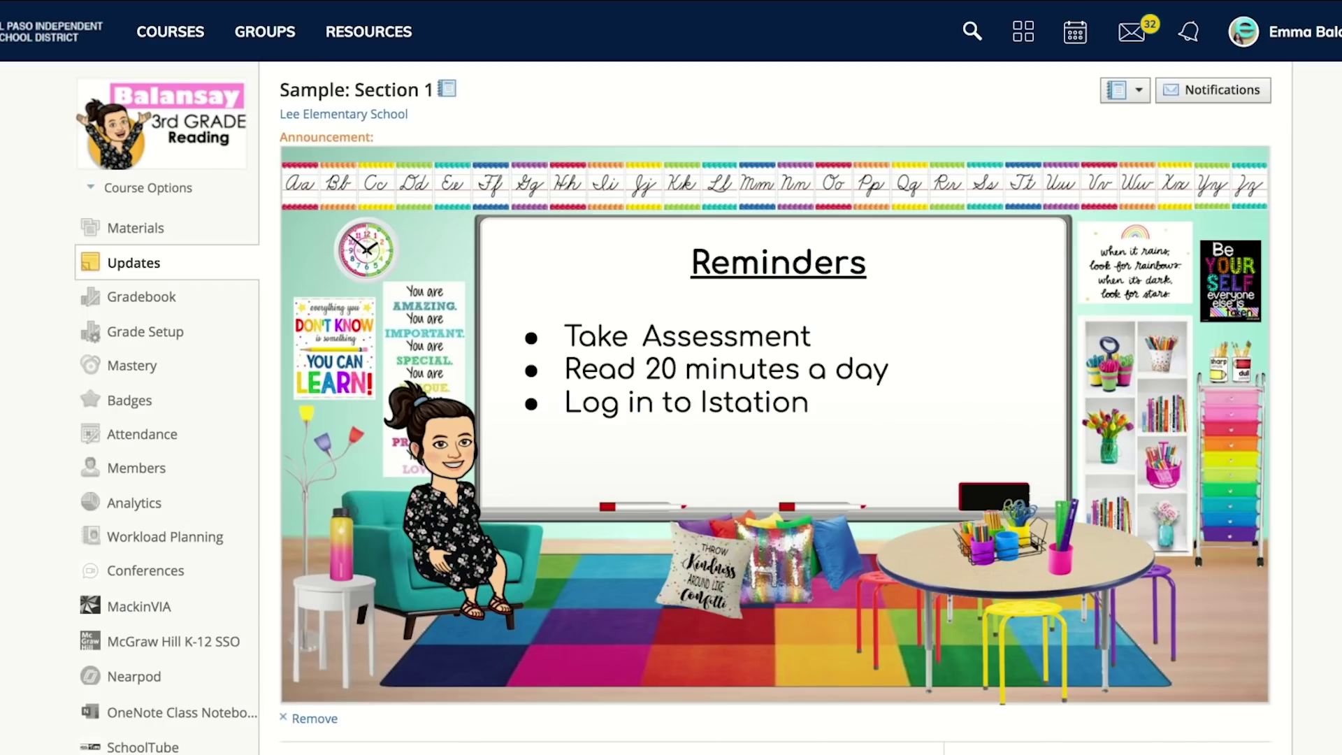
pyautogui.scroll(-2, 862, 412)
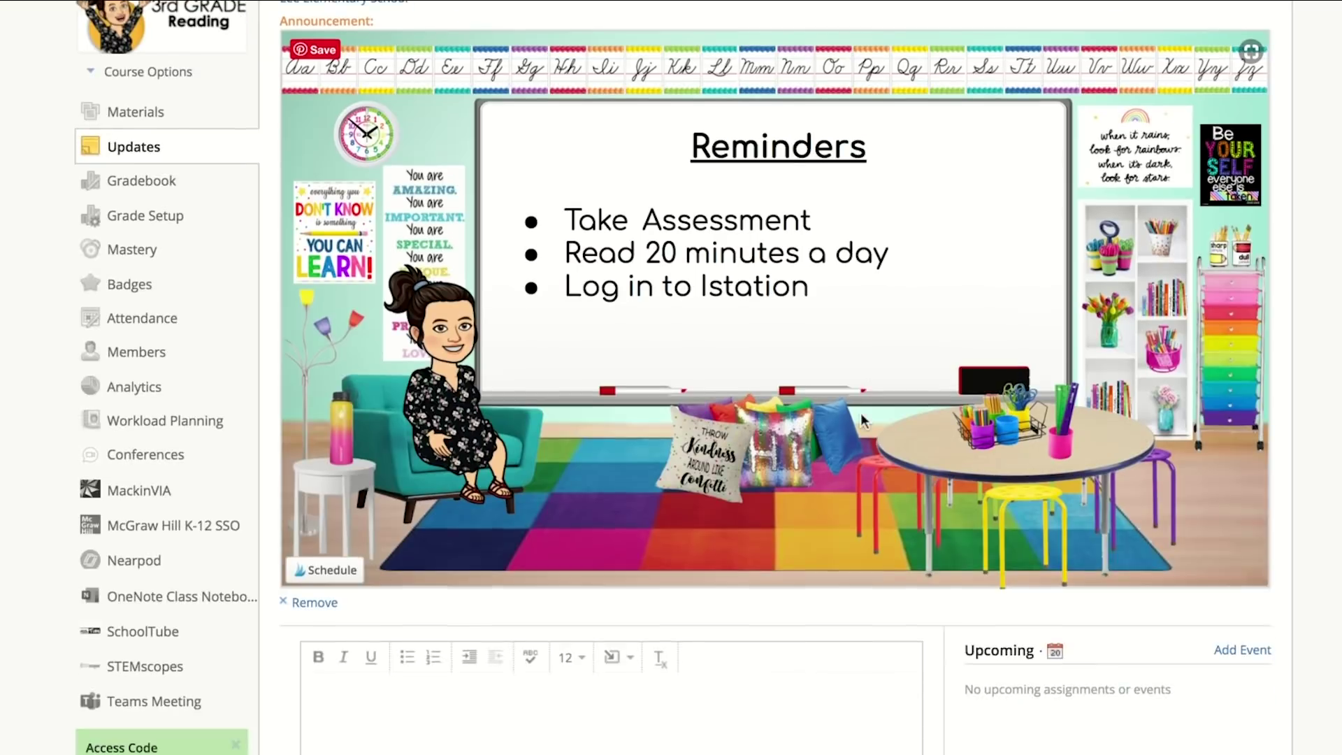
pyautogui.scroll(2, 862, 416)
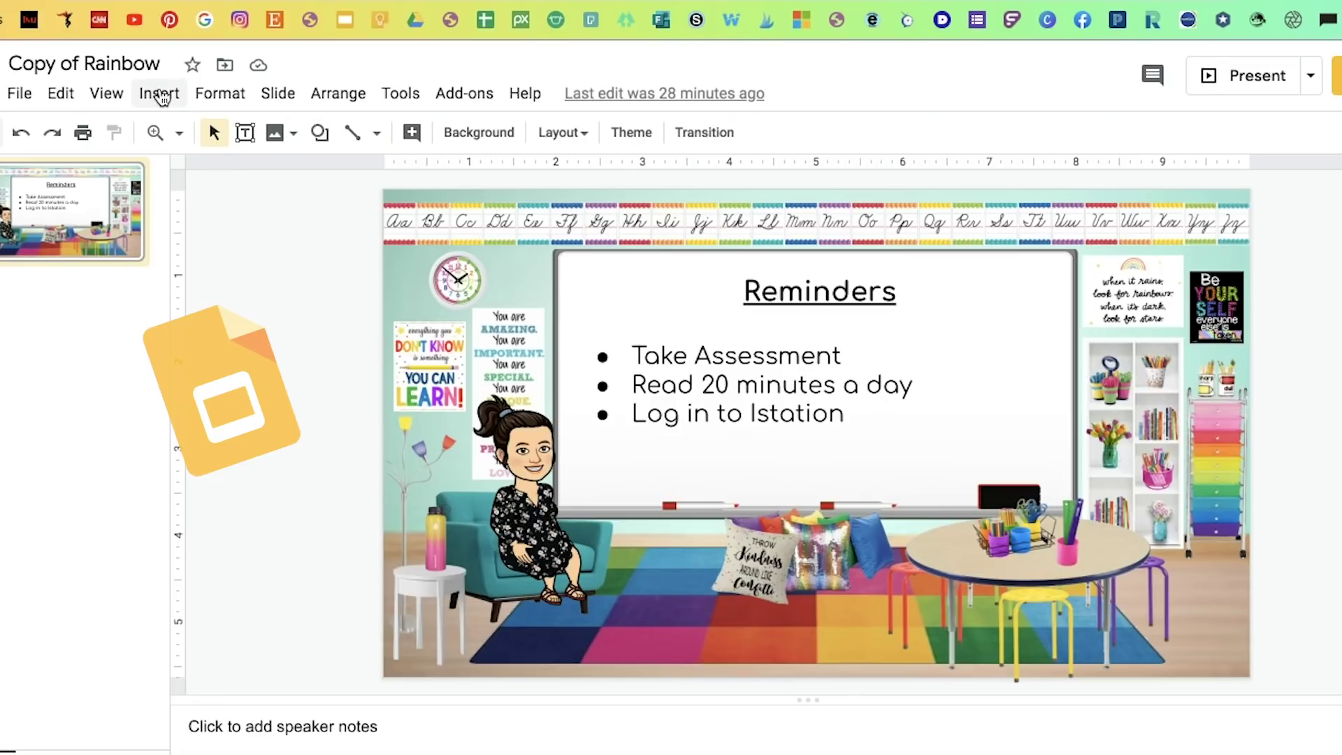
# Clear the stray text box on the Reminders slide and screenshot the whole slide
pyautogui.click(158, 94)
pyautogui.click(188, 168)
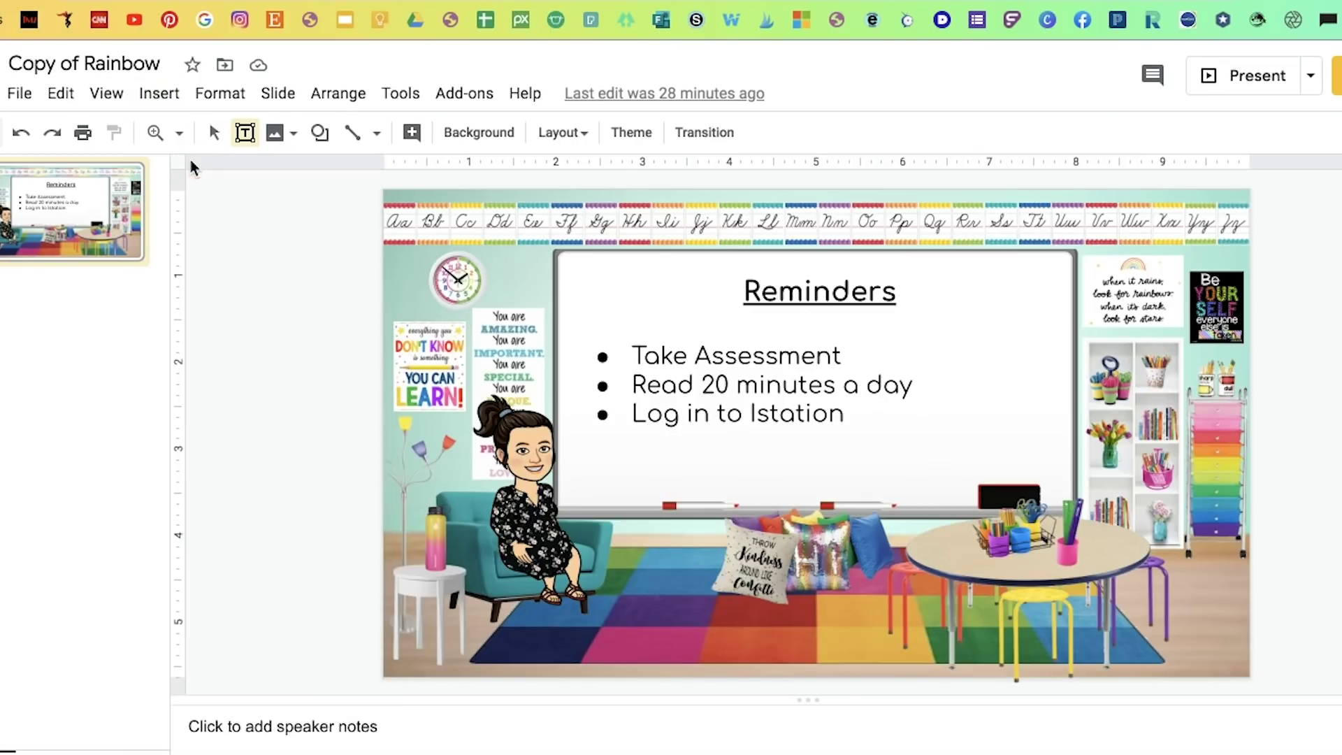
pyautogui.moveTo(463, 253); pyautogui.dragTo(1095, 326)
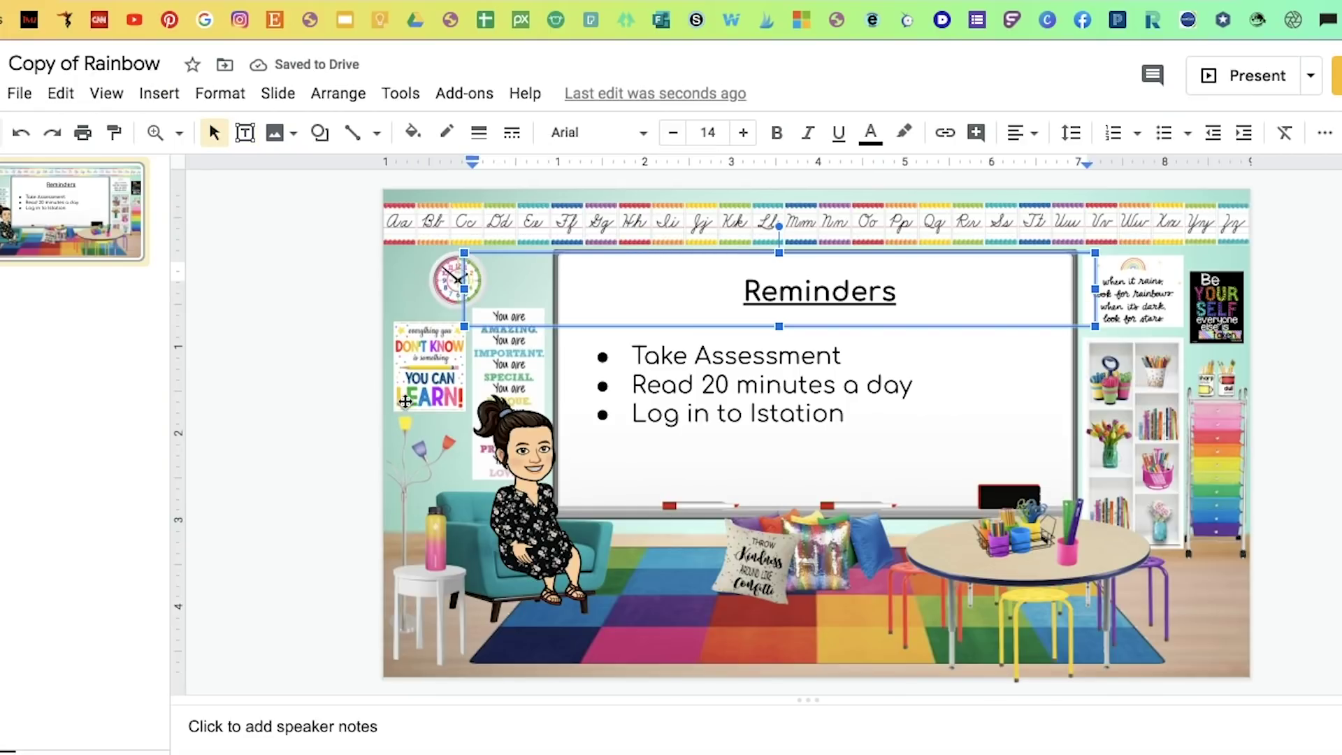
pyautogui.click(463, 387)
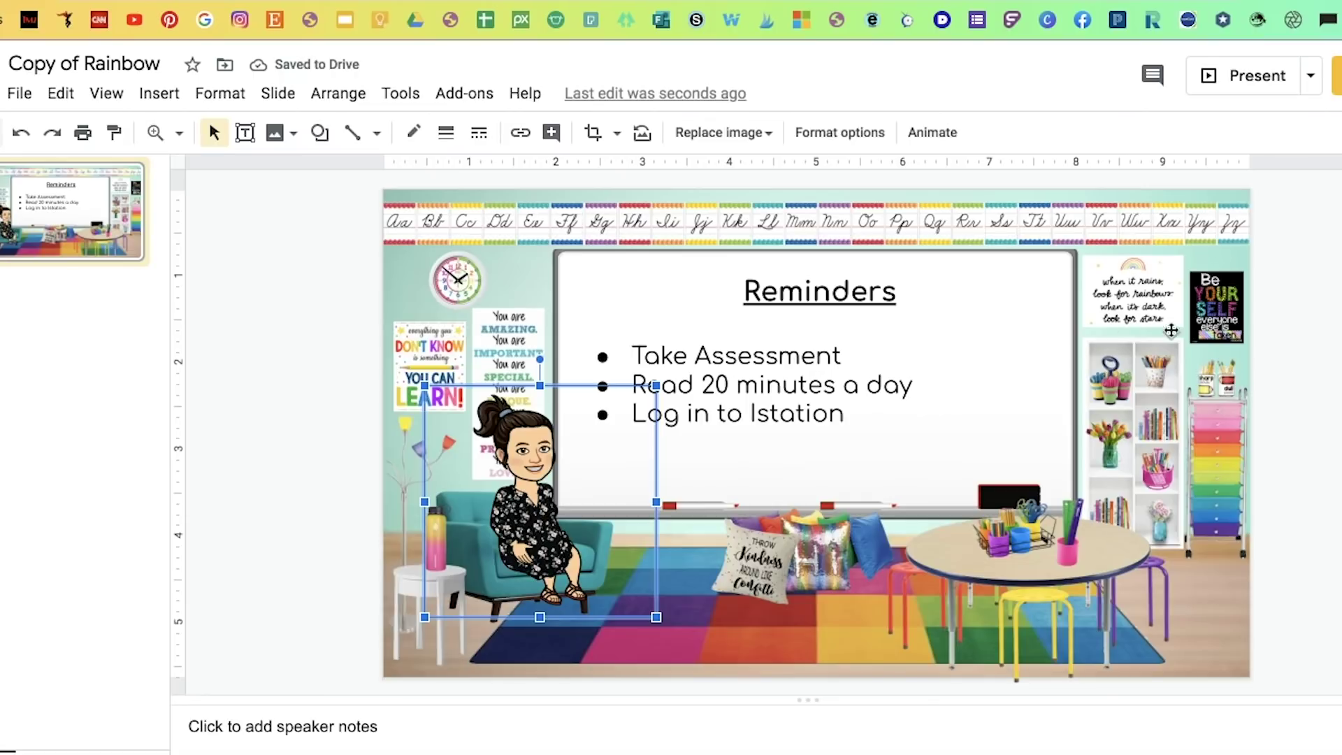
pyautogui.click(1277, 335)
pyautogui.press('super+shift+4')
pyautogui.moveTo(380, 187); pyautogui.dragTo(1249, 676)
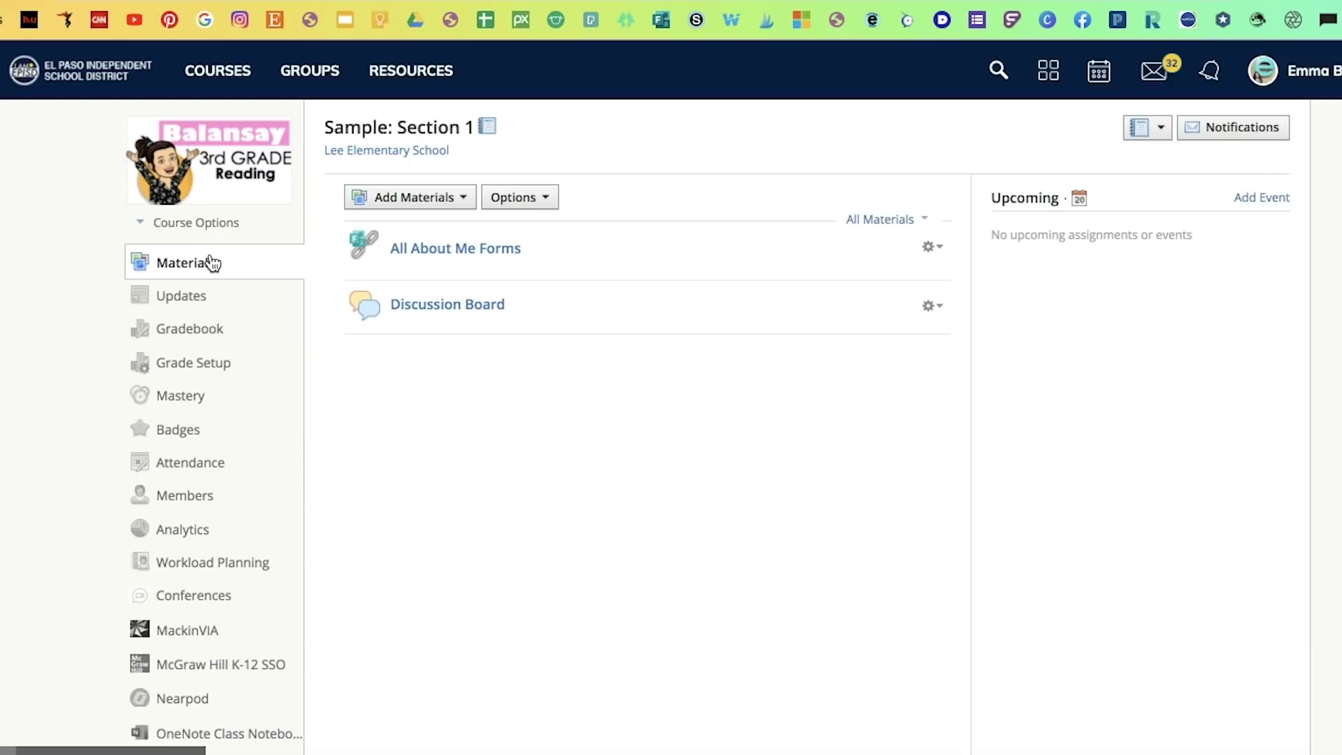
# Create a new page and insert the Bitmoji Announcement image from the computer
pyautogui.click(453, 199)
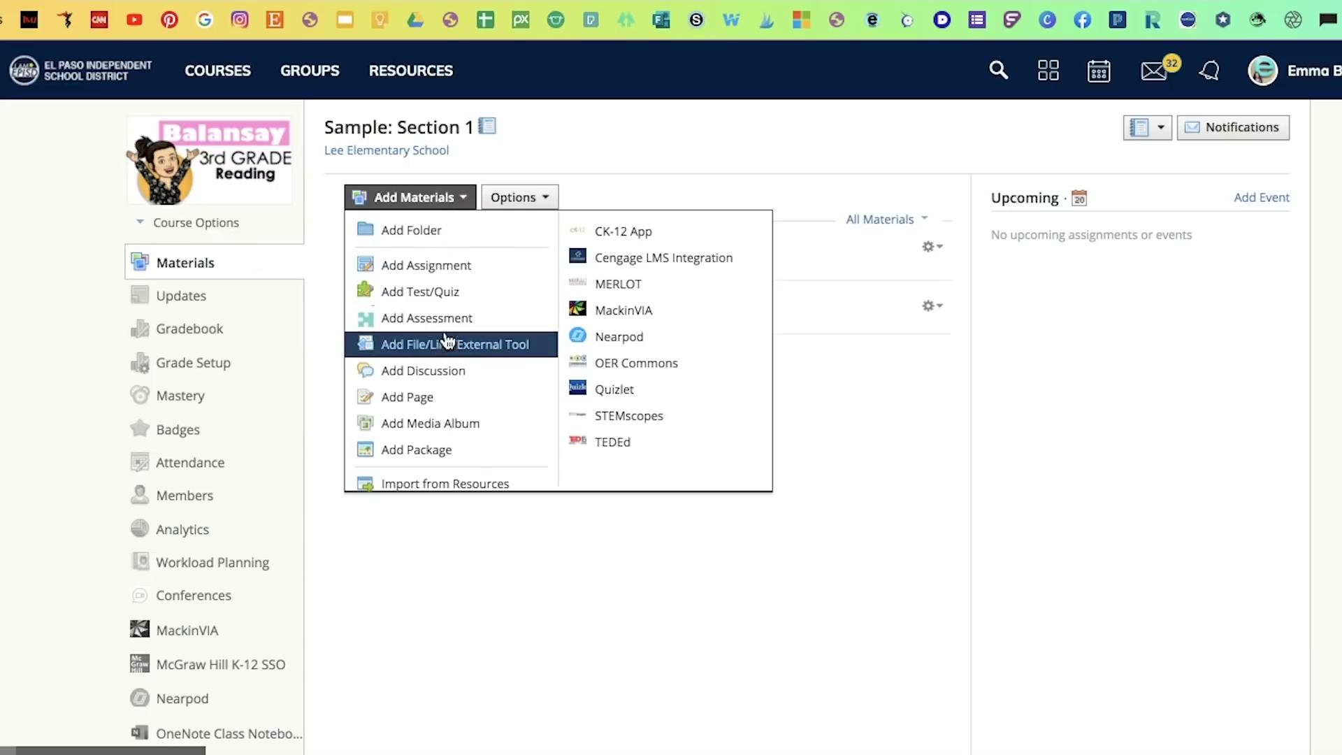
pyautogui.click(436, 396)
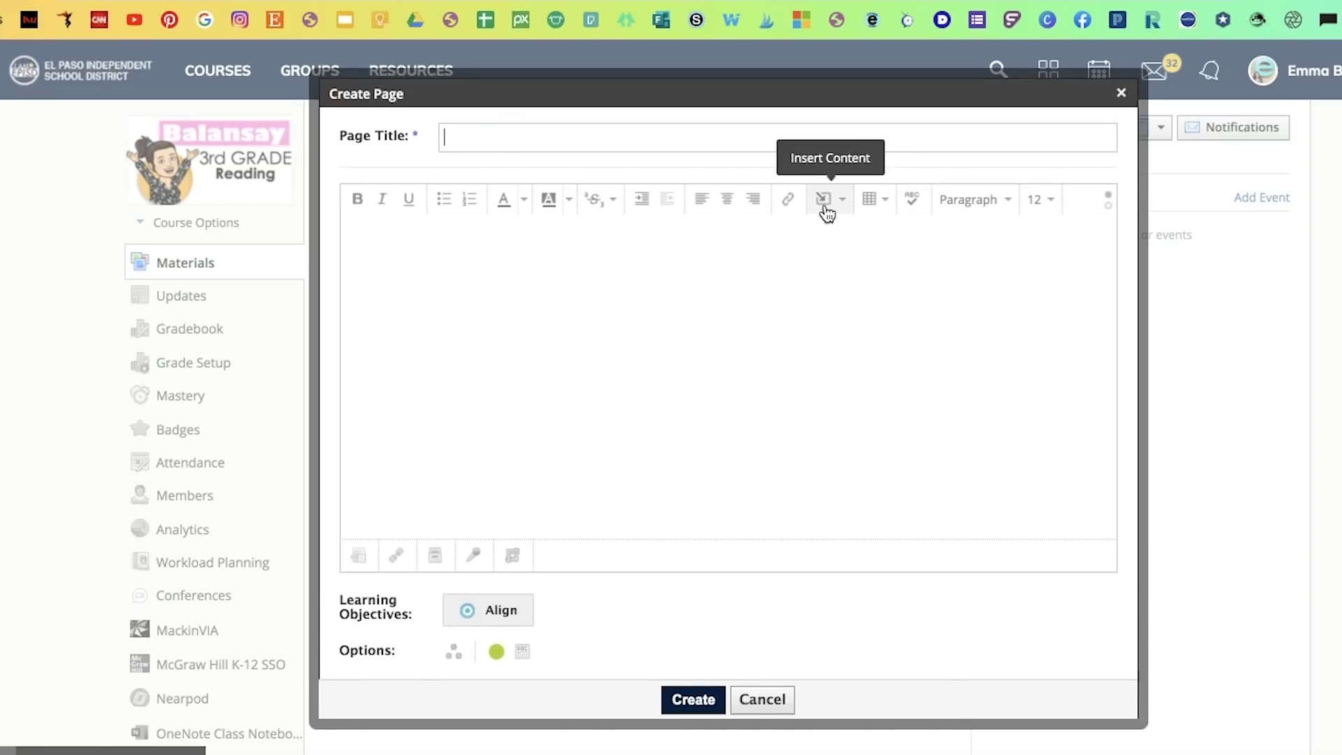
pyautogui.click(825, 210)
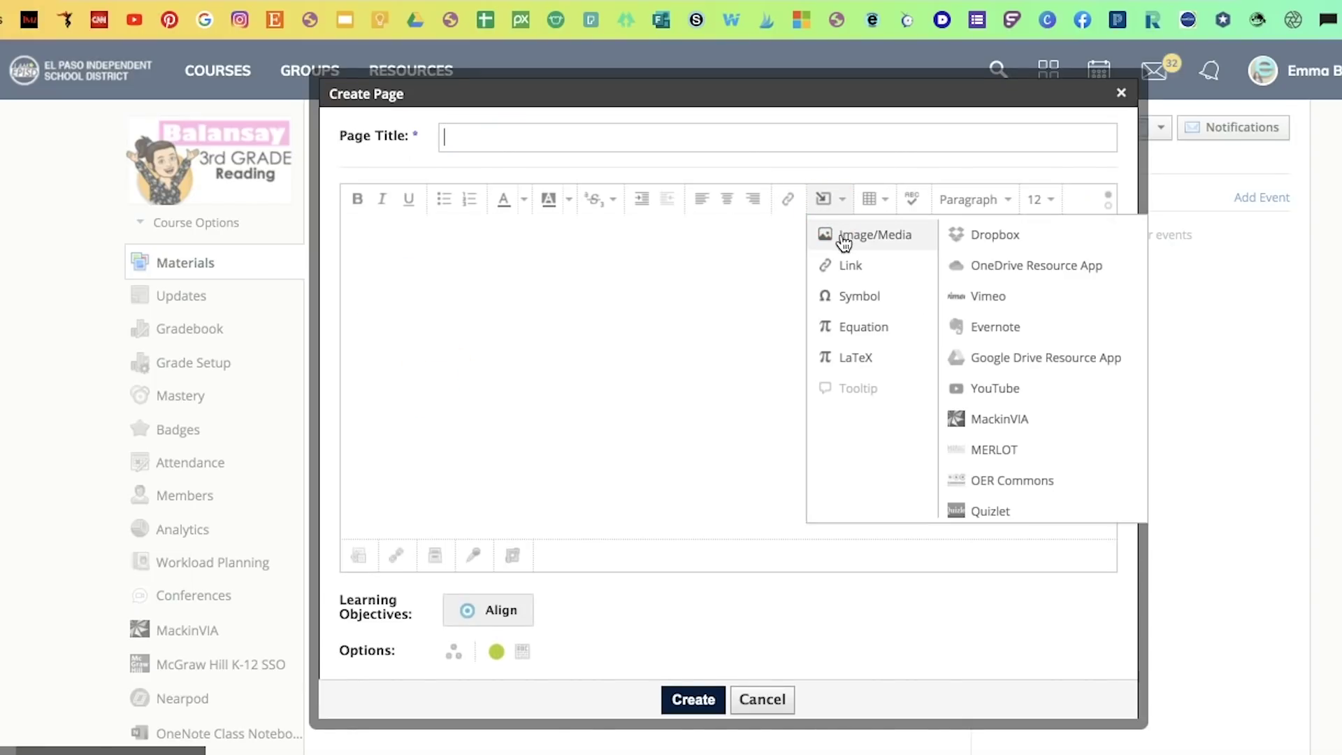
pyautogui.click(840, 241)
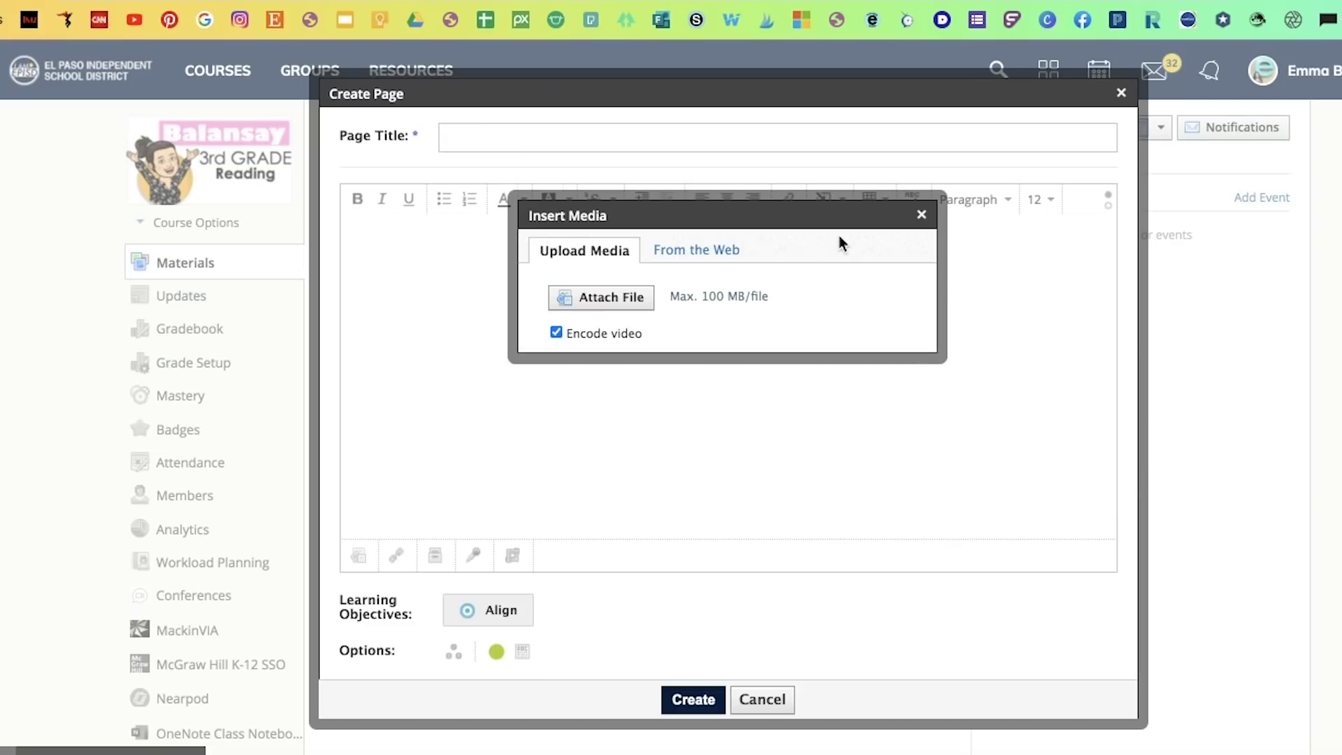
pyautogui.click(627, 296)
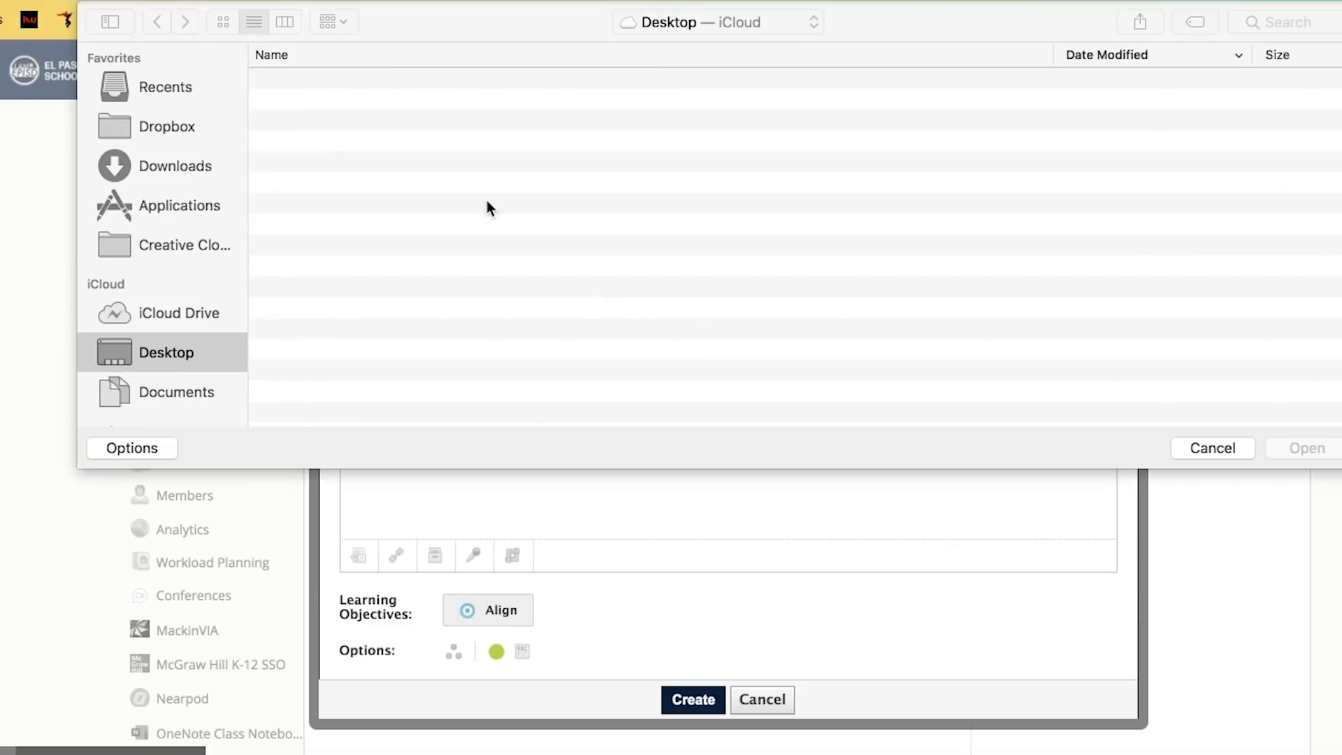
pyautogui.click(349, 146)
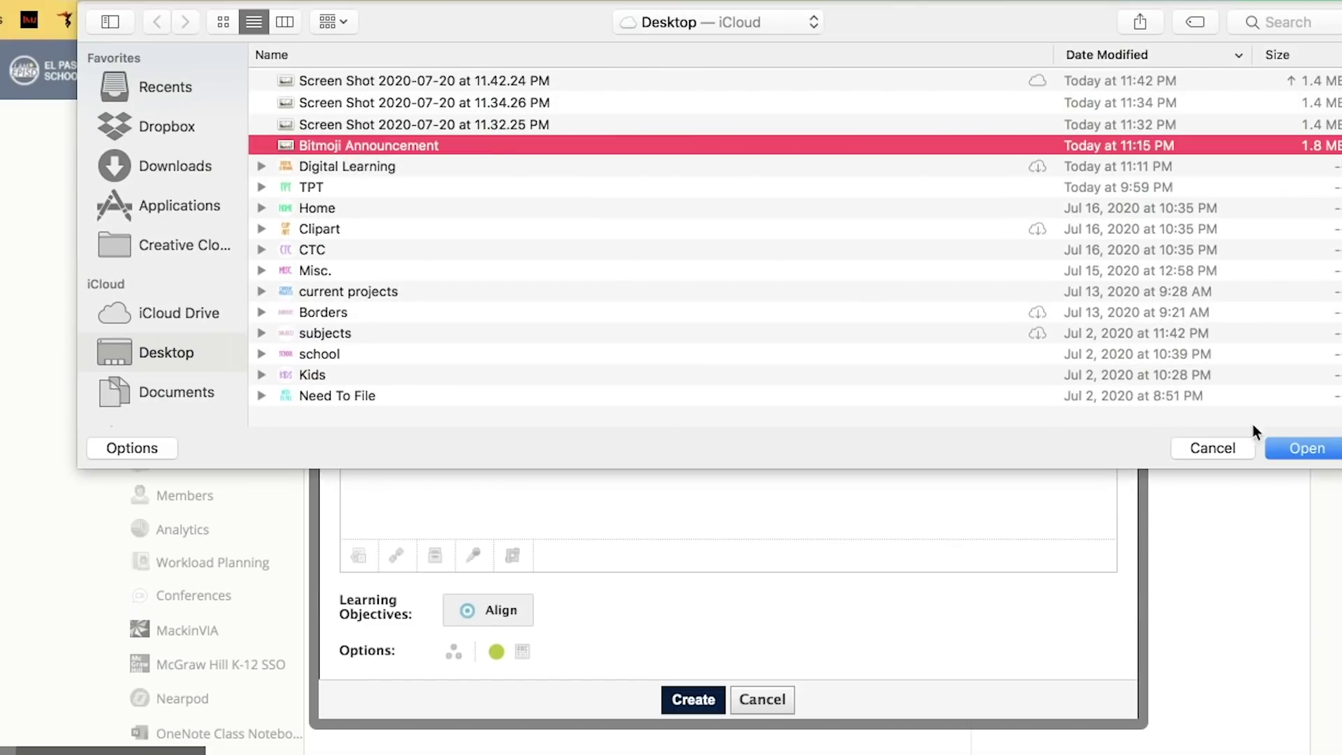
pyautogui.click(1284, 443)
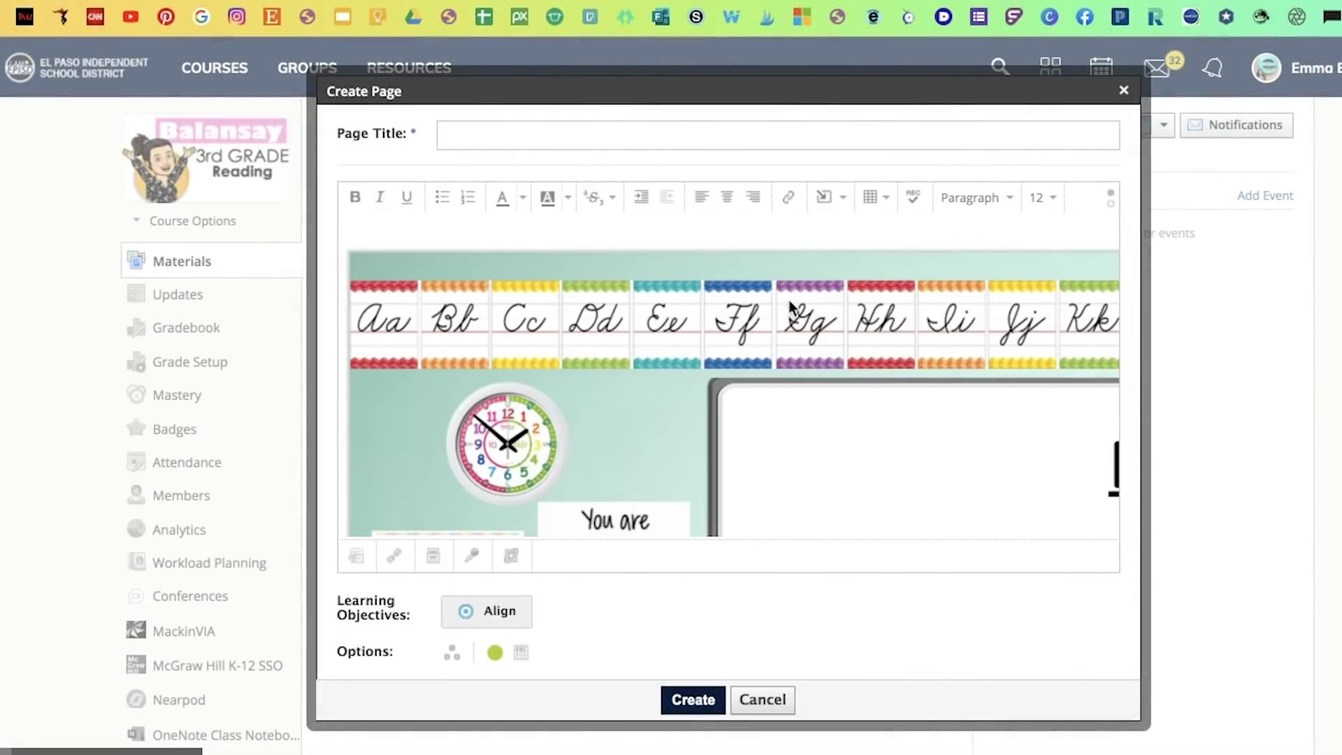
# Shrink the classroom image to fit the page editor and copy it
pyautogui.click(707, 300)
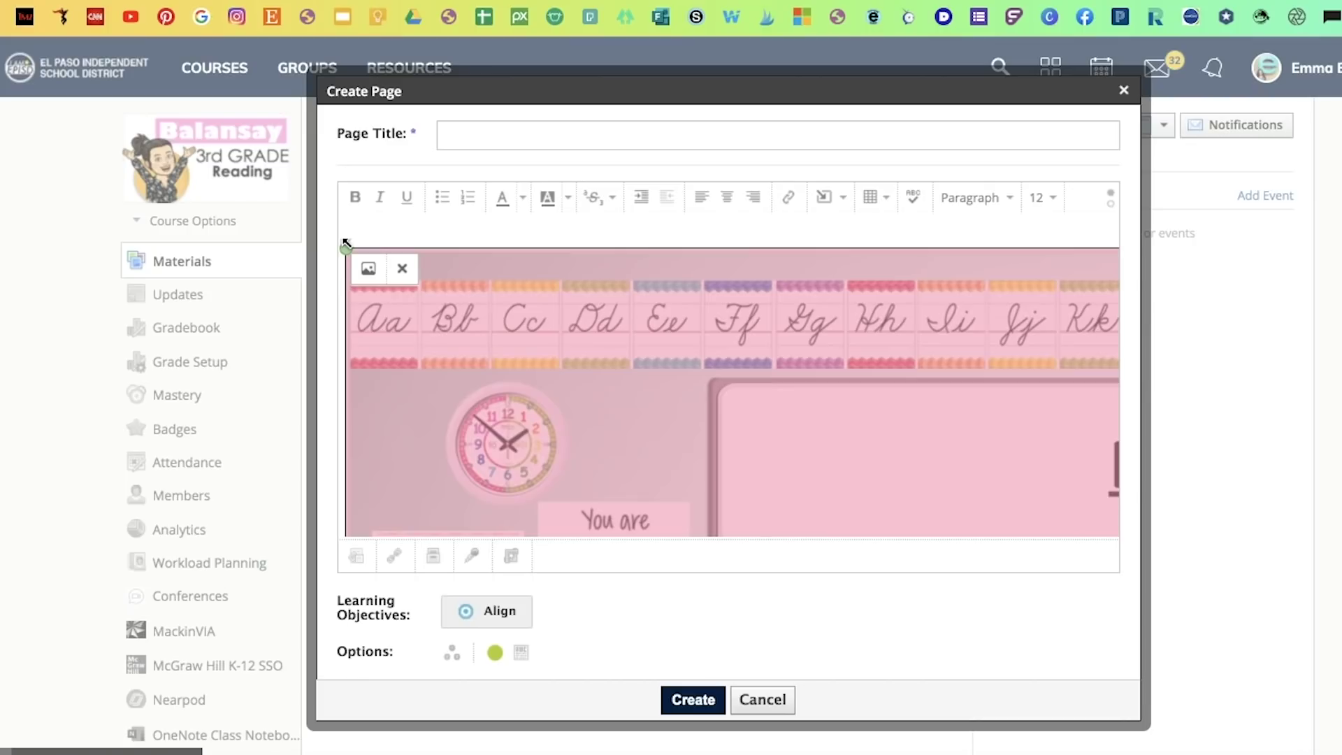
pyautogui.moveTo(346, 248); pyautogui.dragTo(580, 381)
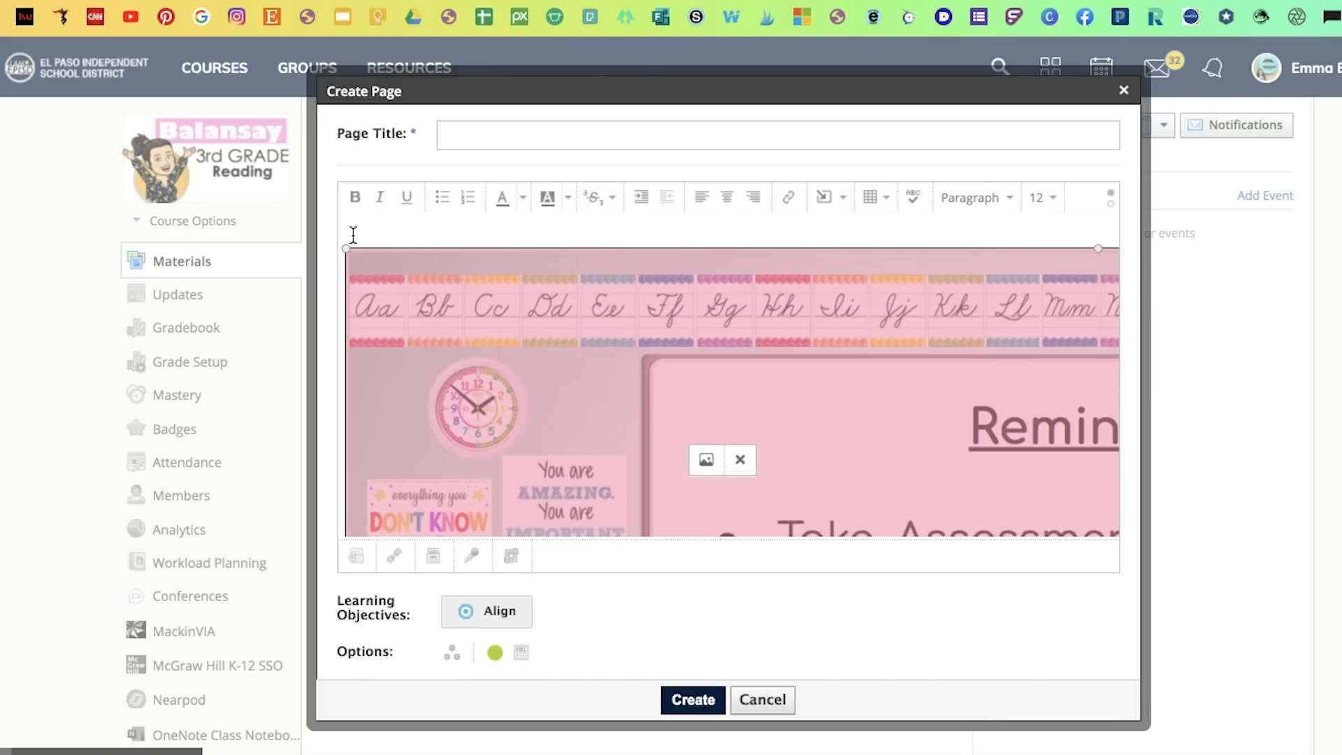
pyautogui.moveTo(345, 248); pyautogui.dragTo(606, 447)
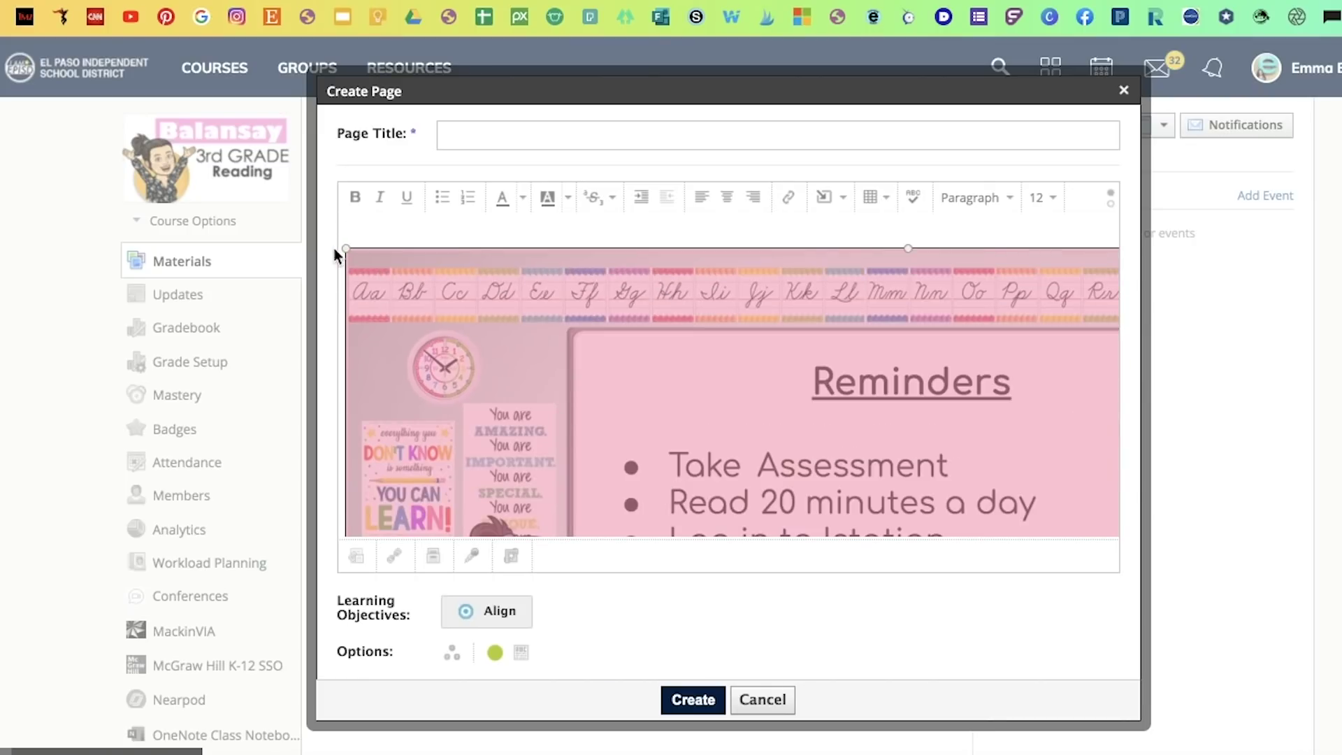
pyautogui.moveTo(345, 247); pyautogui.dragTo(654, 468)
pyautogui.moveTo(345, 248); pyautogui.dragTo(518, 371)
pyautogui.rightClick(539, 322)
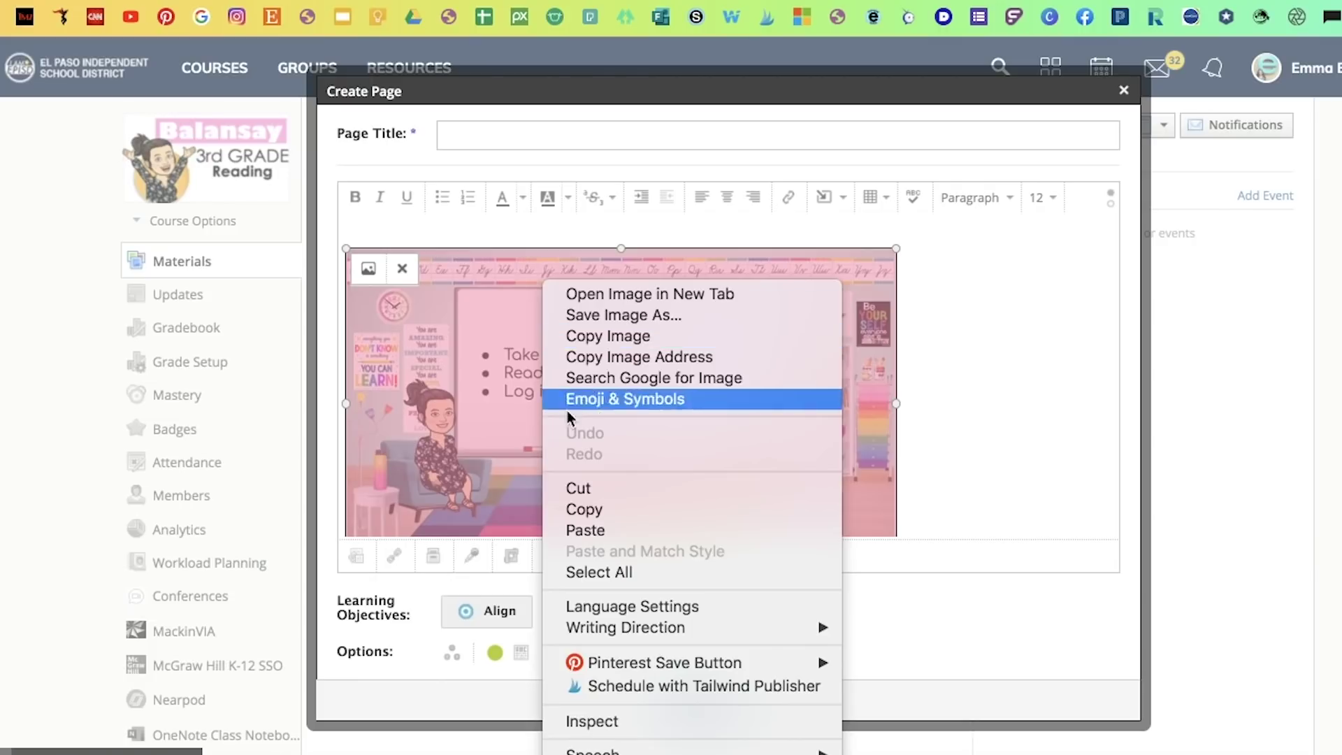
pyautogui.click(602, 336)
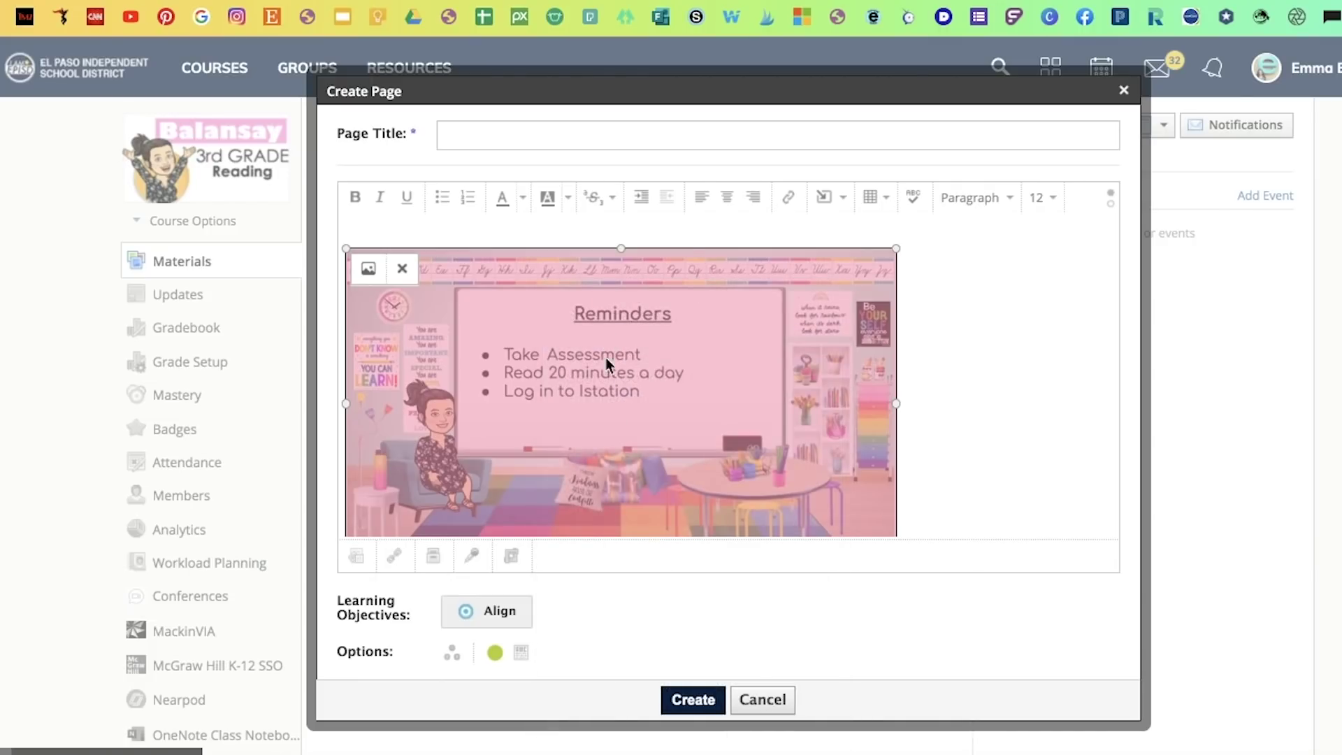
# Discard the new page and paste the classroom image into a course update post
pyautogui.click(1124, 90)
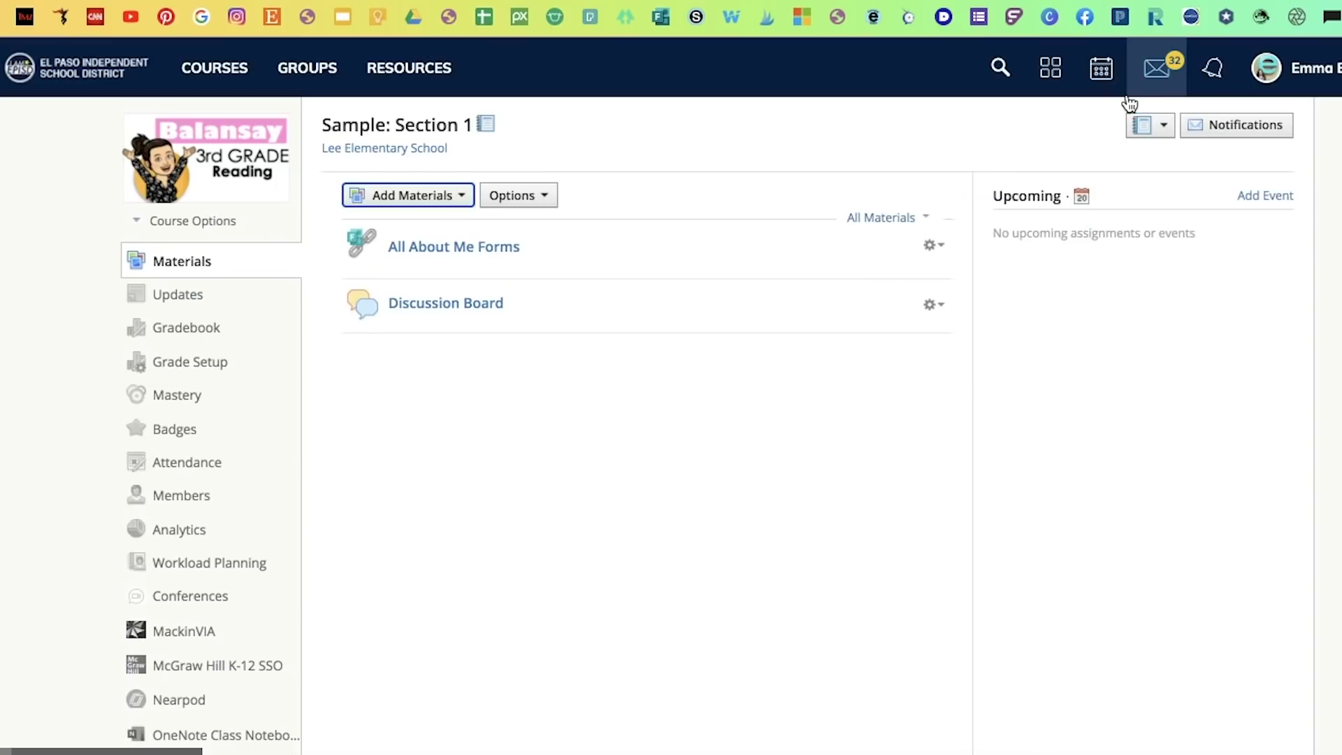
pyautogui.click(198, 298)
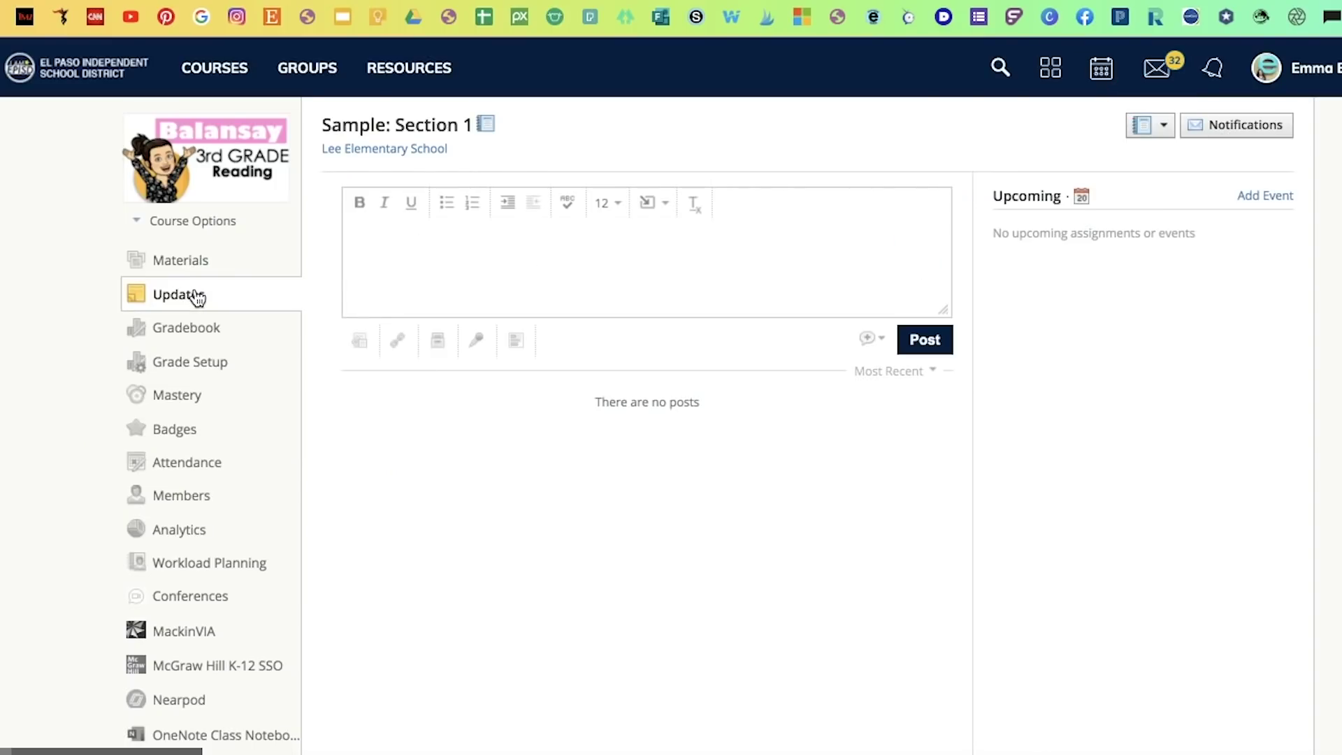
pyautogui.rightClick(485, 249)
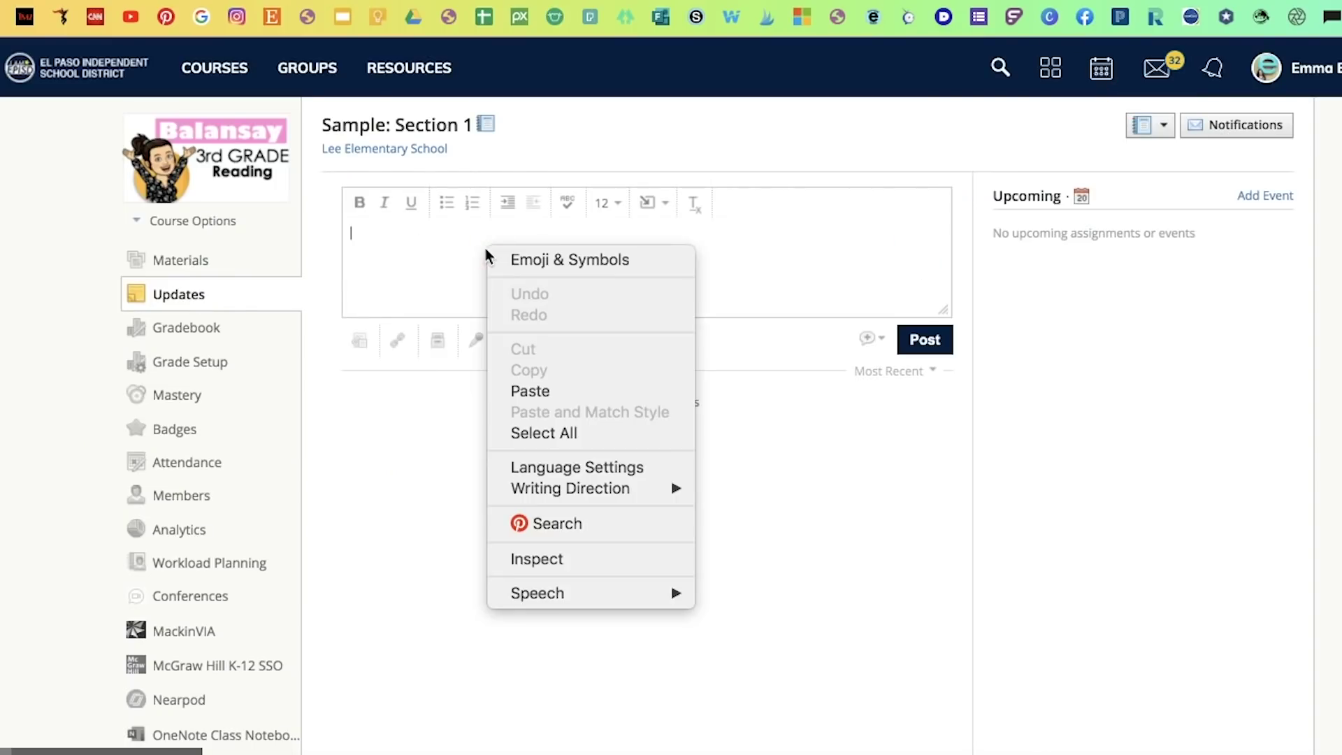
pyautogui.click(524, 390)
# Check the comment settings, post the Reminders update, and return to Materials
pyautogui.click(870, 341)
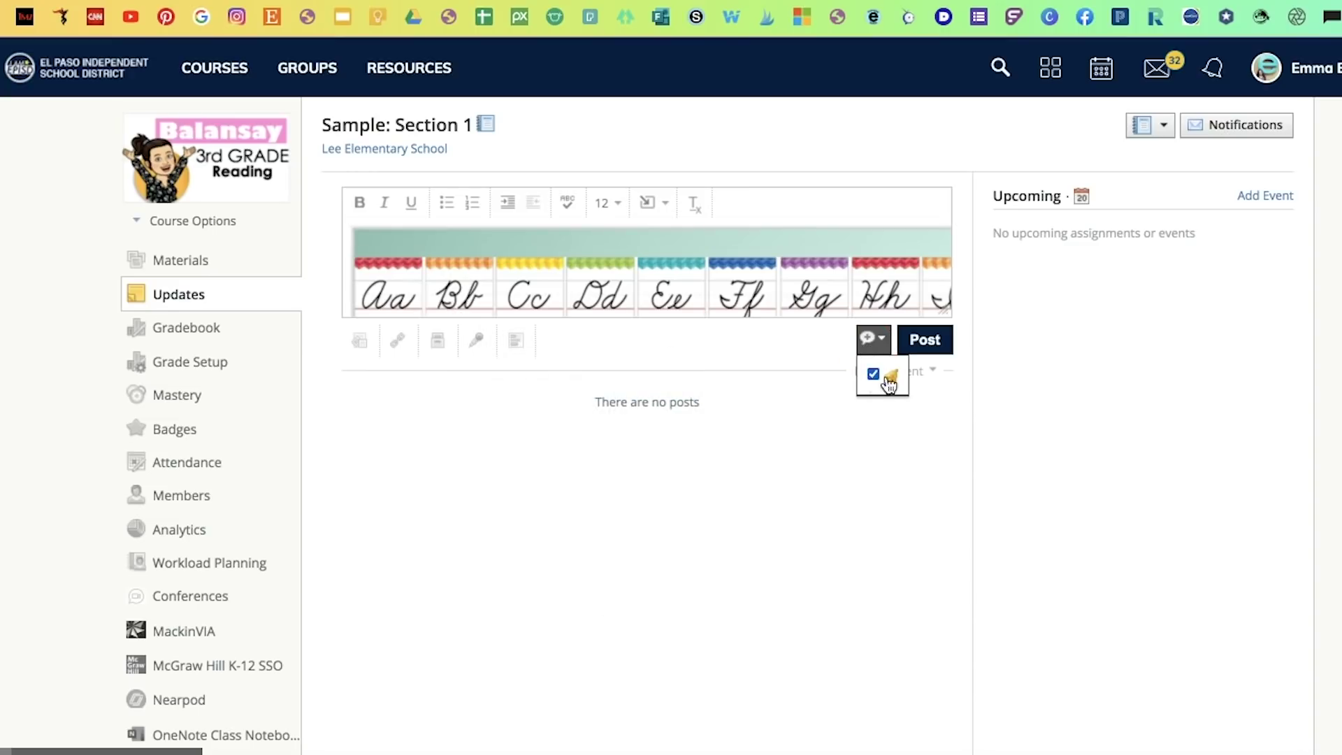
pyautogui.click(926, 347)
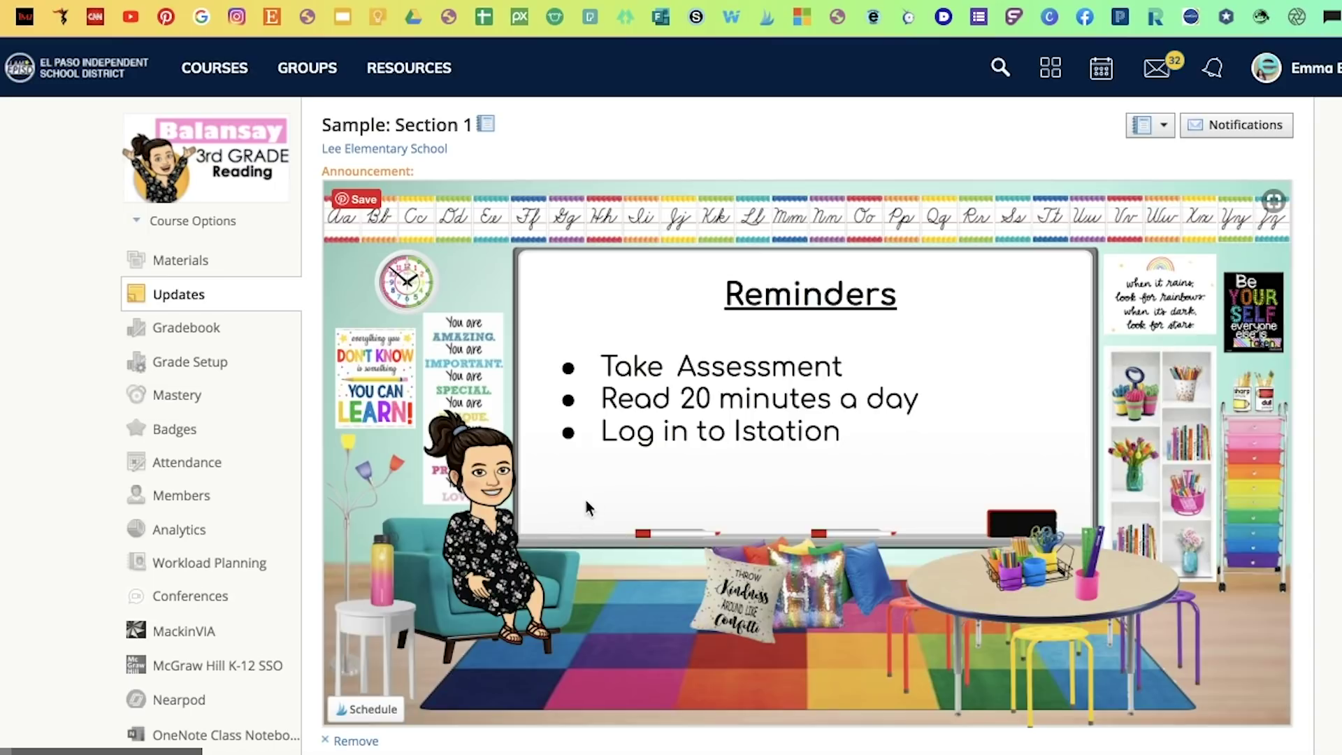
pyautogui.click(202, 269)
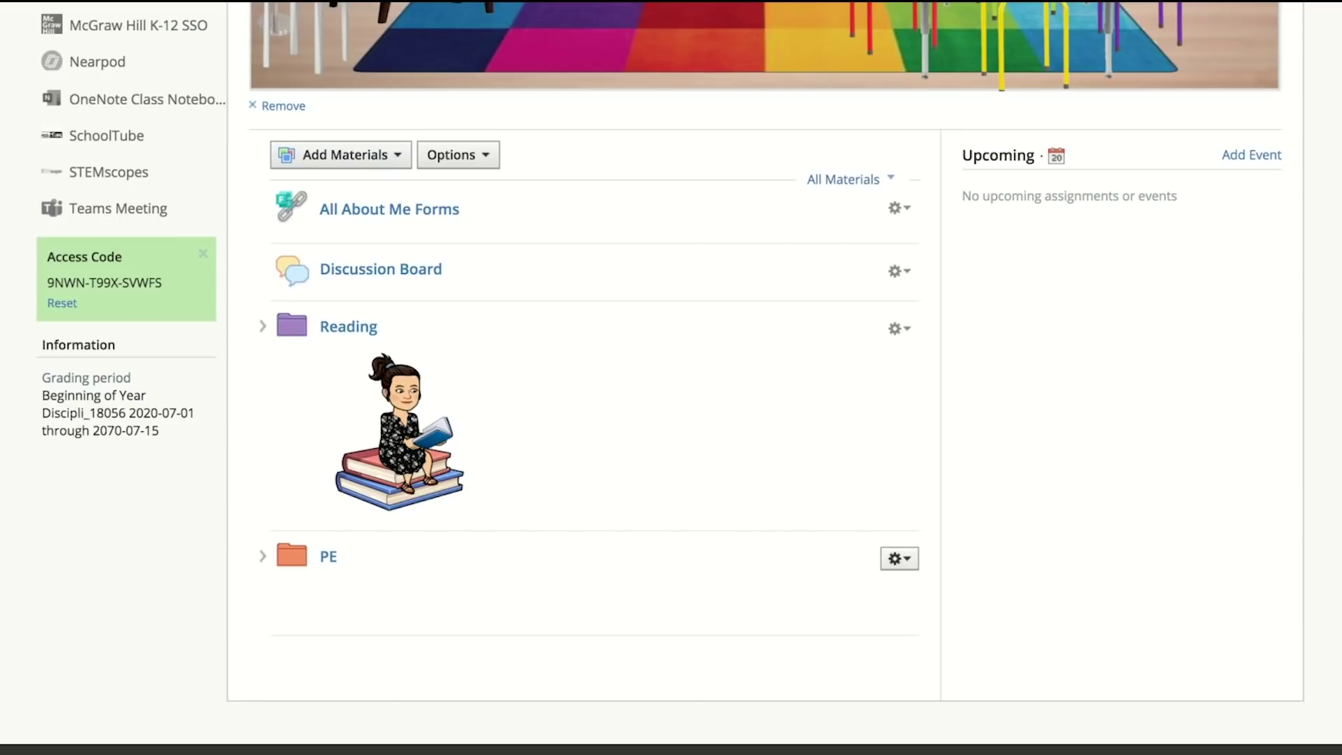
# Paste the LEG DAY barbell Bitmoji into the PE folder's description and save the changes
pyautogui.click(899, 558)
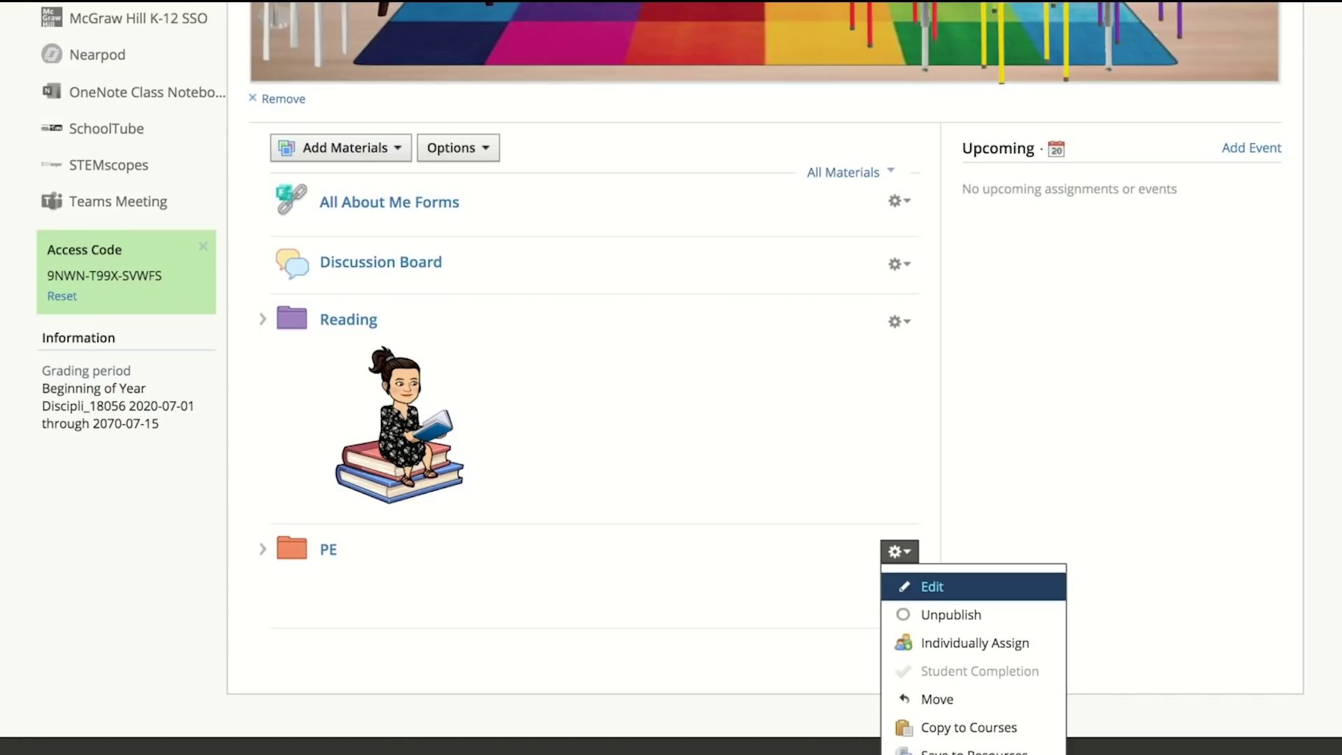
pyautogui.click(932, 586)
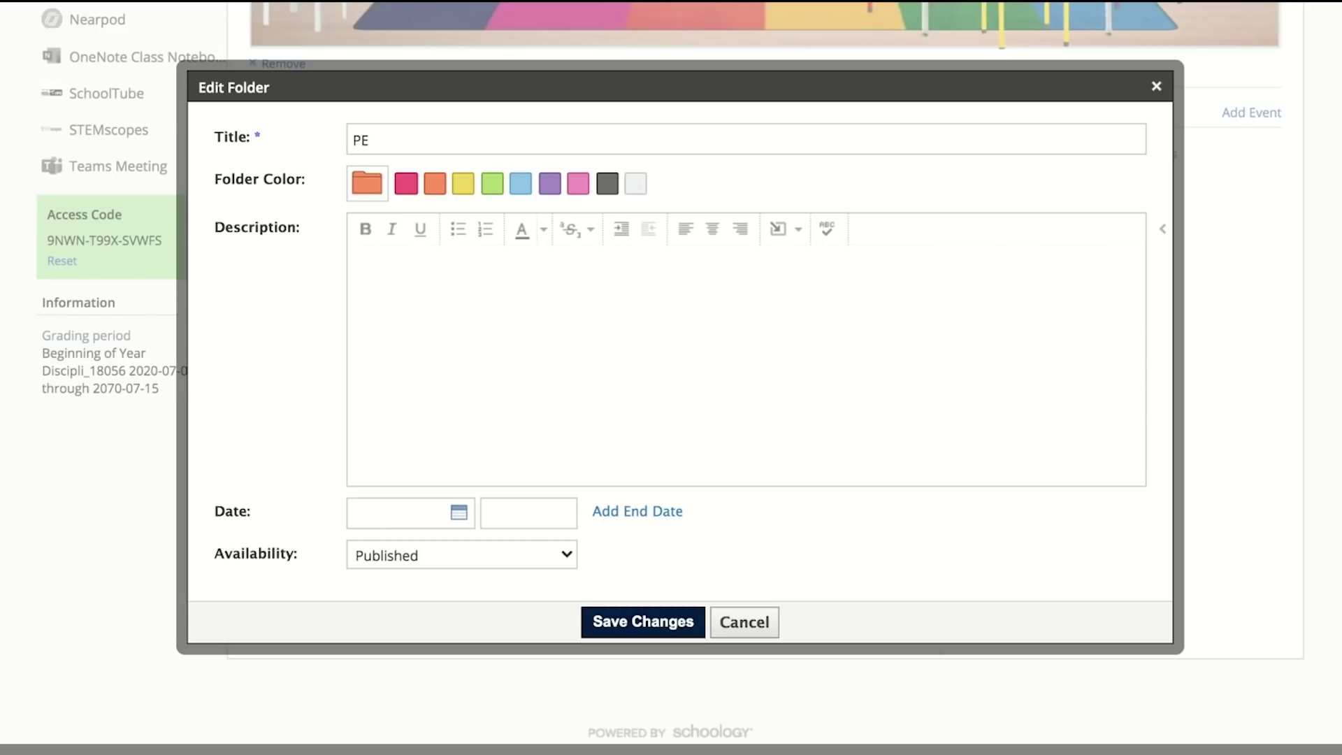
pyautogui.hotkey('ctrl', 'v')
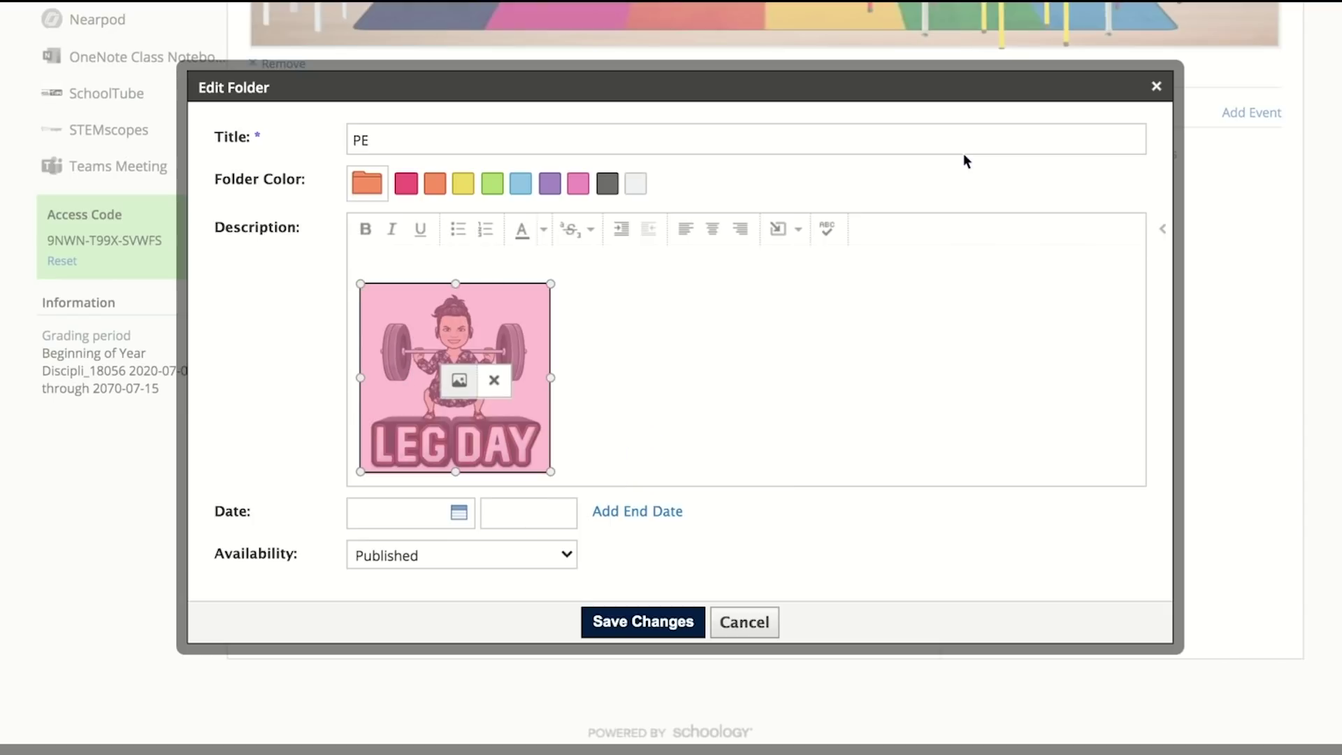
pyautogui.click(643, 621)
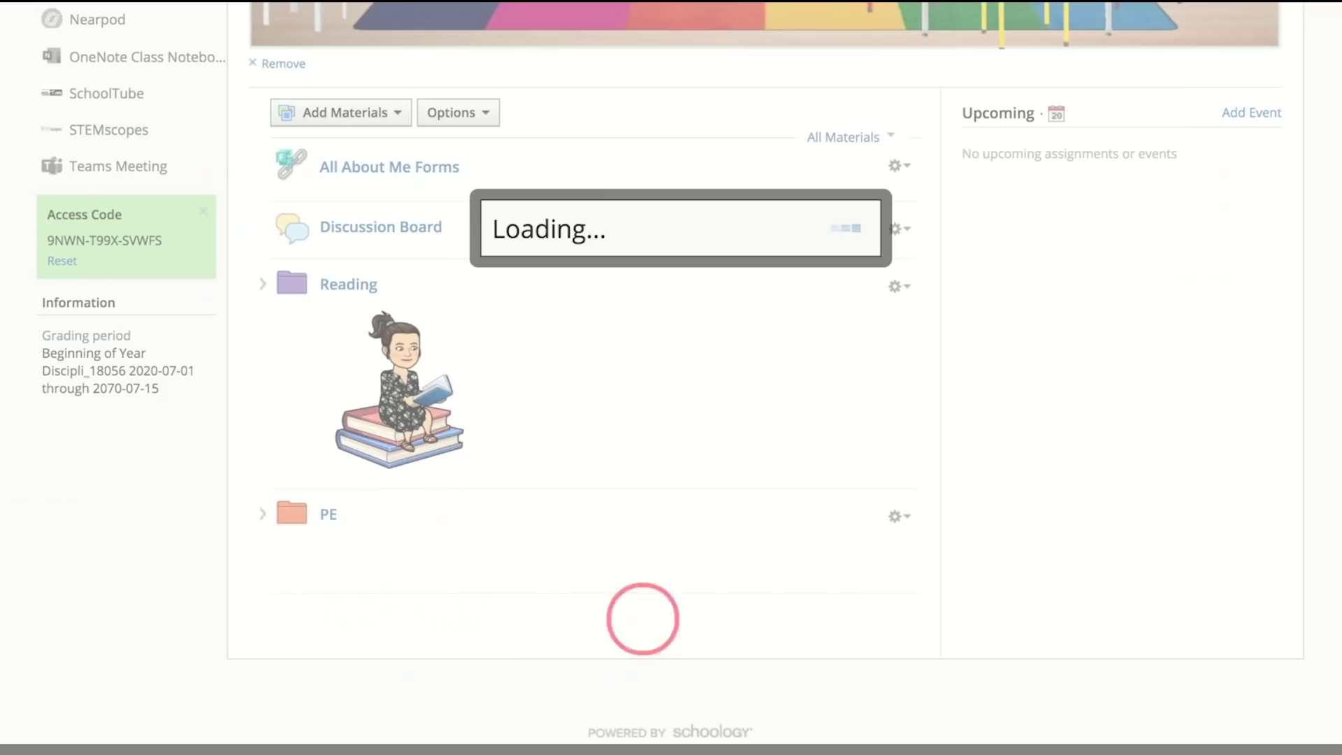
pyautogui.scroll(-2, 638, 620)
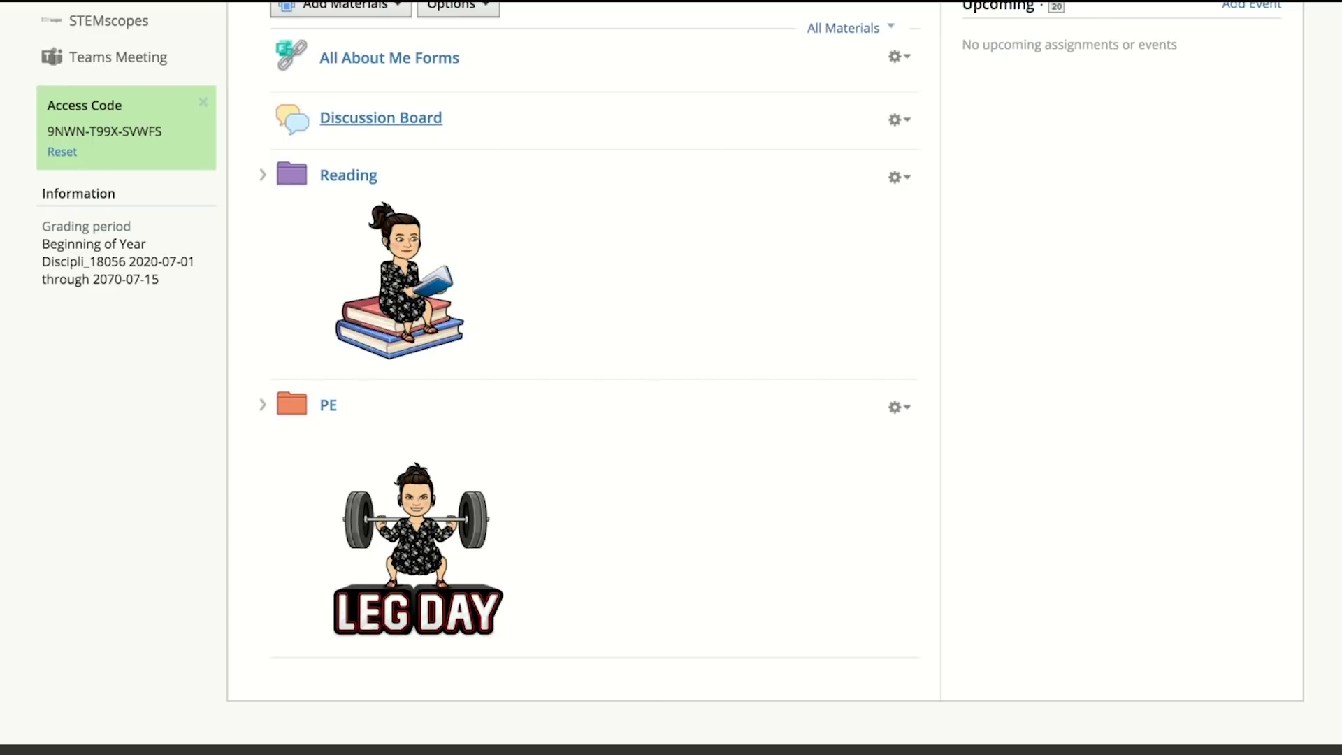
# Open the Discussion Board, then switch to the Word Wall slides and start presenting them
pyautogui.click(381, 117)
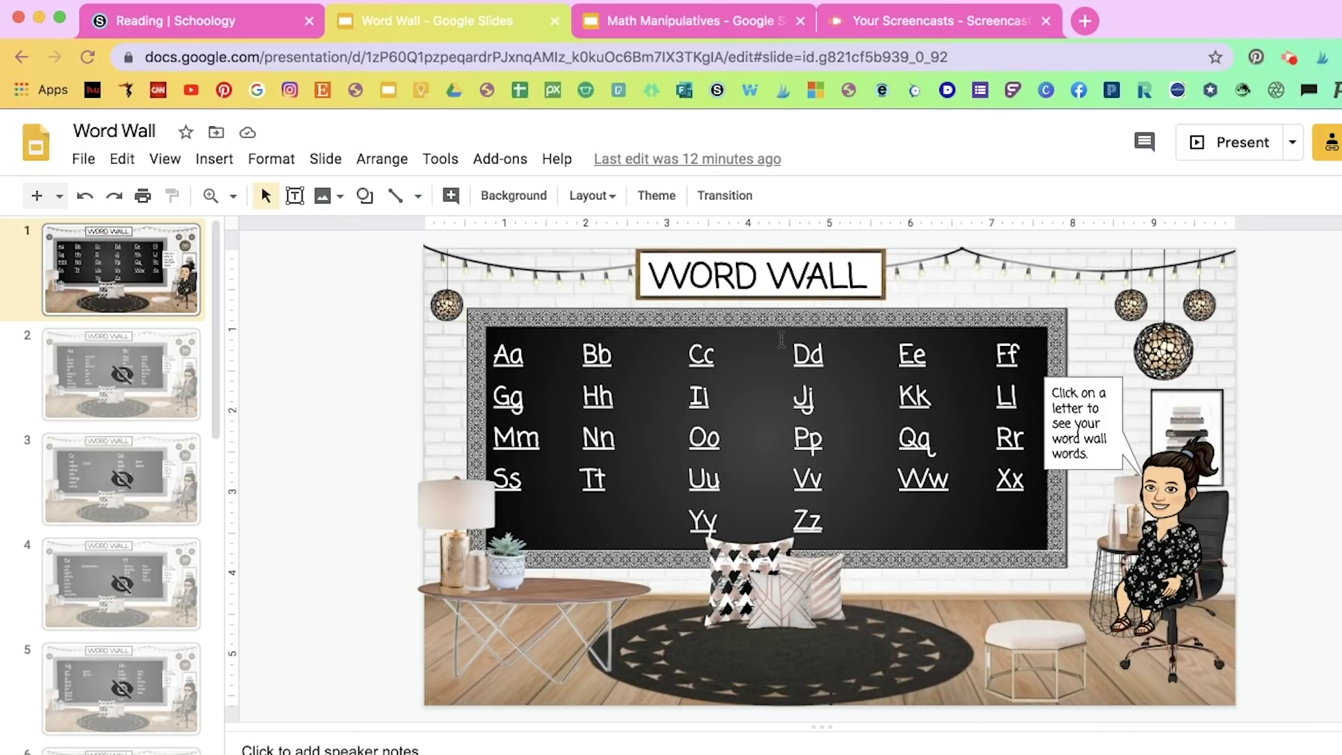
pyautogui.click(724, 25)
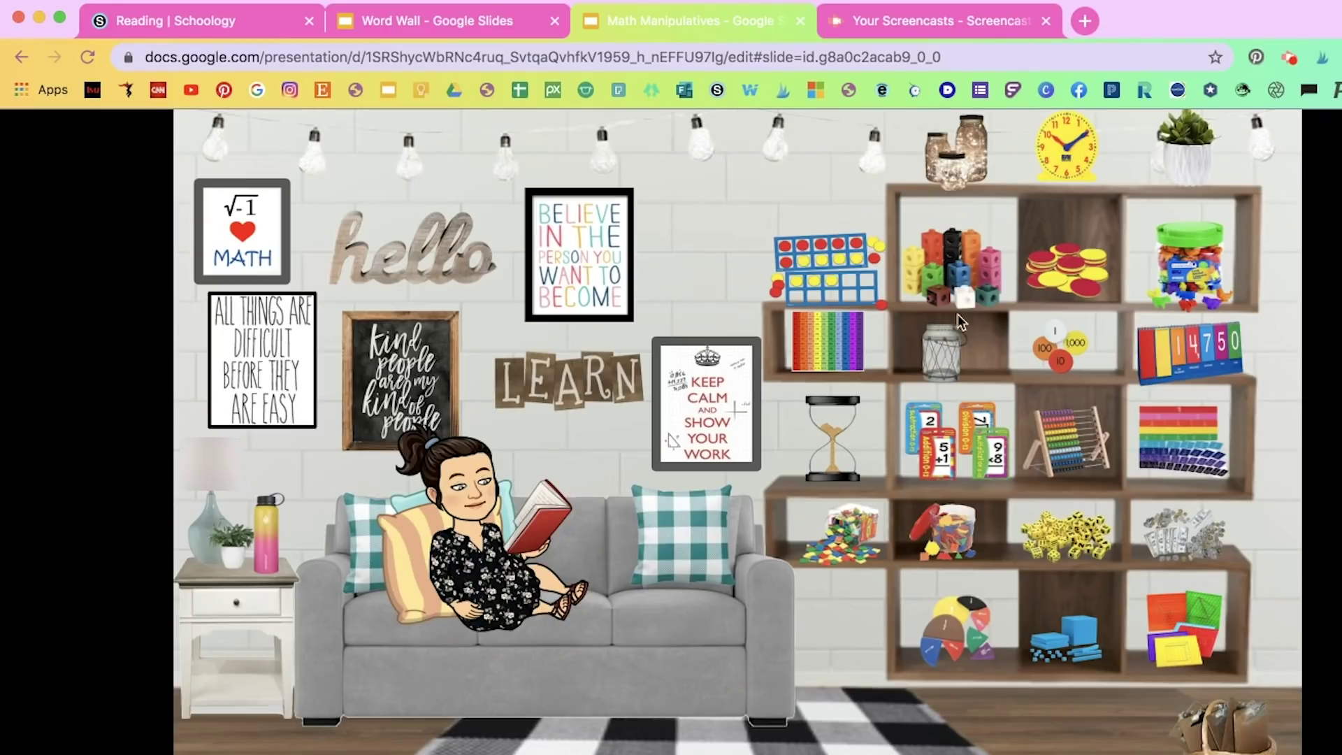
pyautogui.click(496, 23)
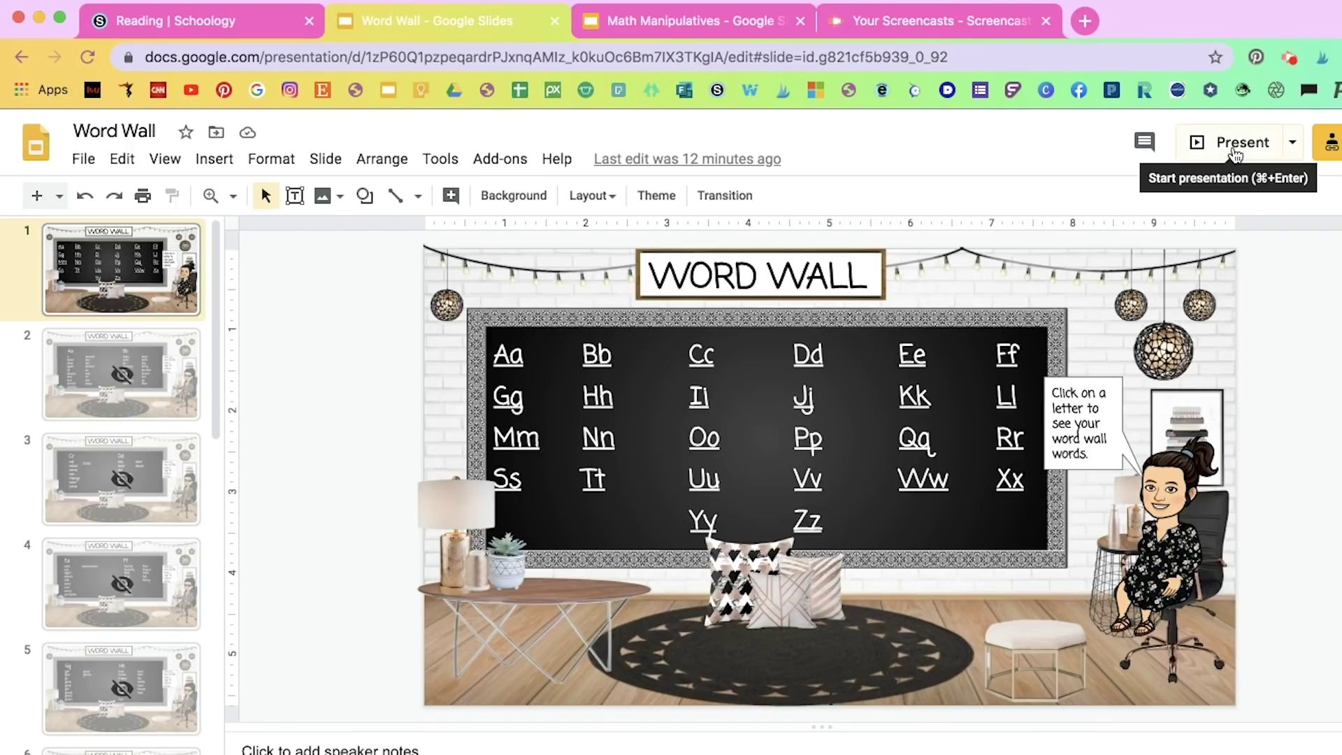
pyautogui.click(1233, 149)
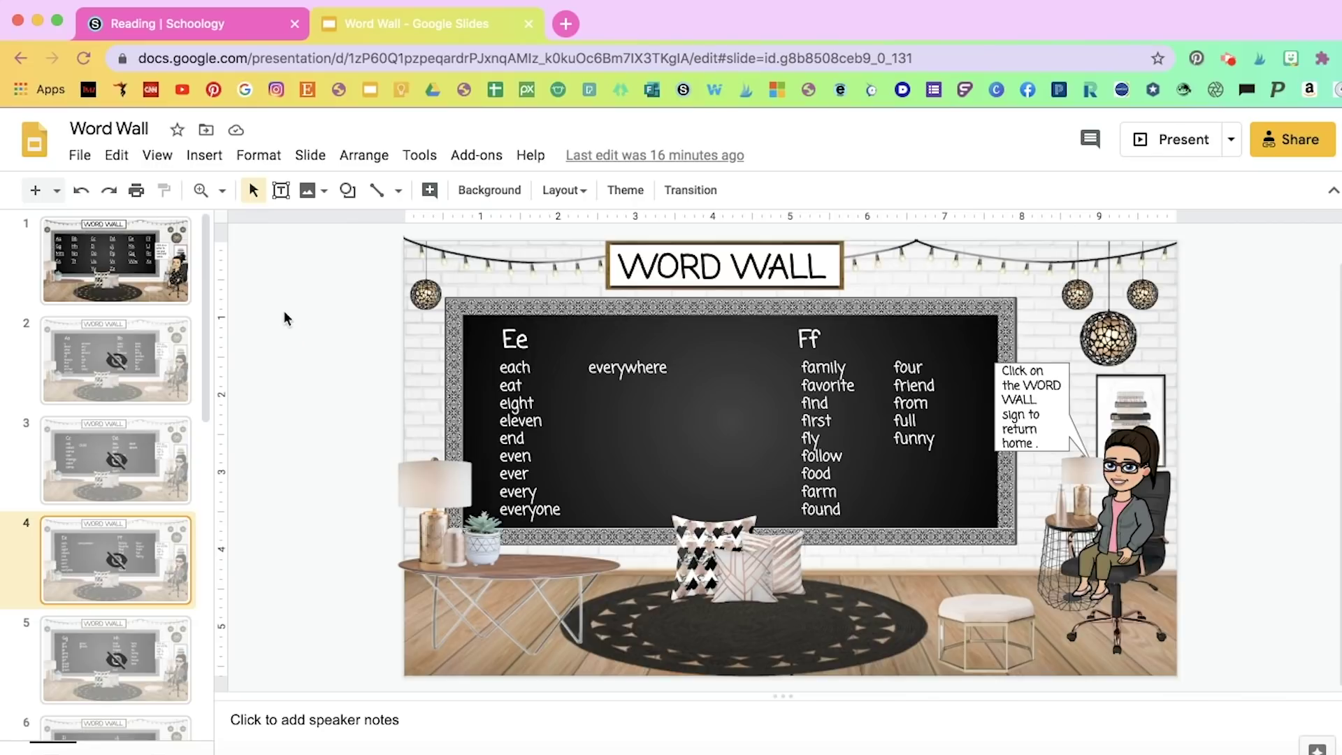
# Publish the Word Wall deck to the web, select its link, and return to the Reading folder
pyautogui.click(79, 156)
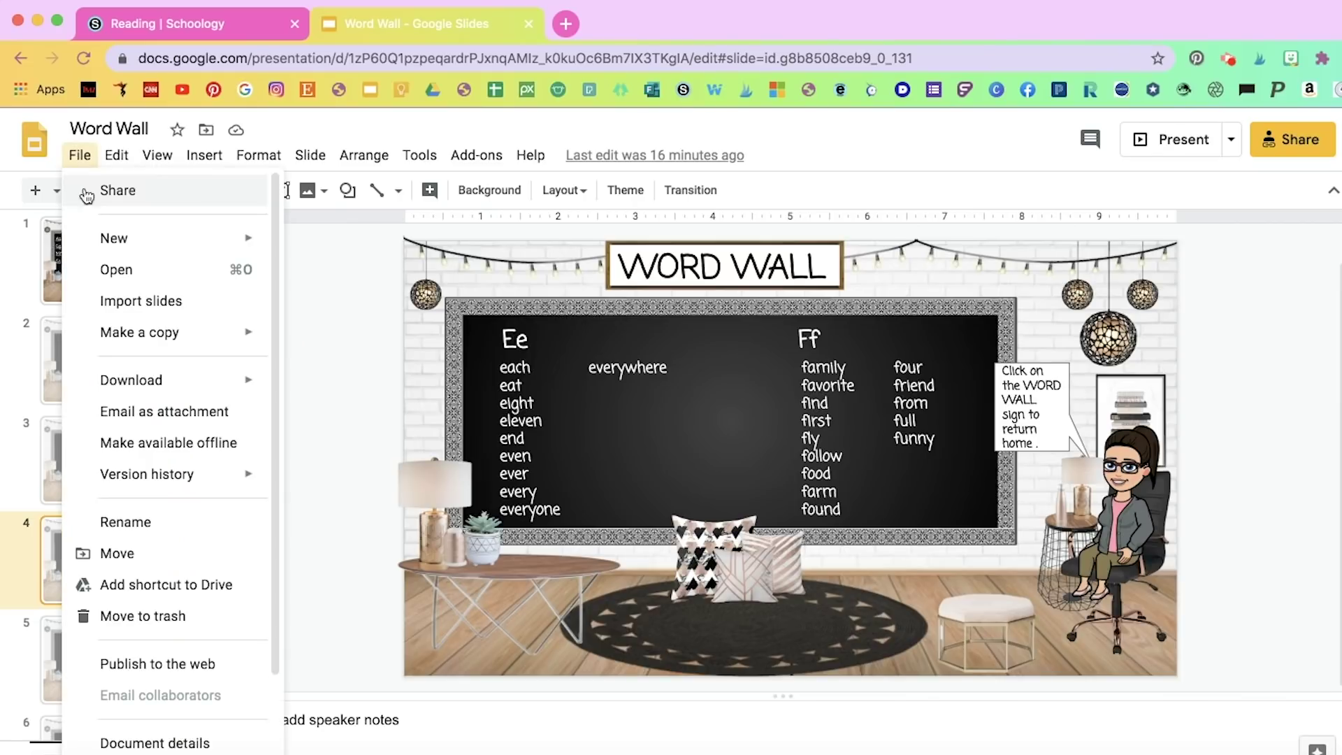
pyautogui.click(150, 664)
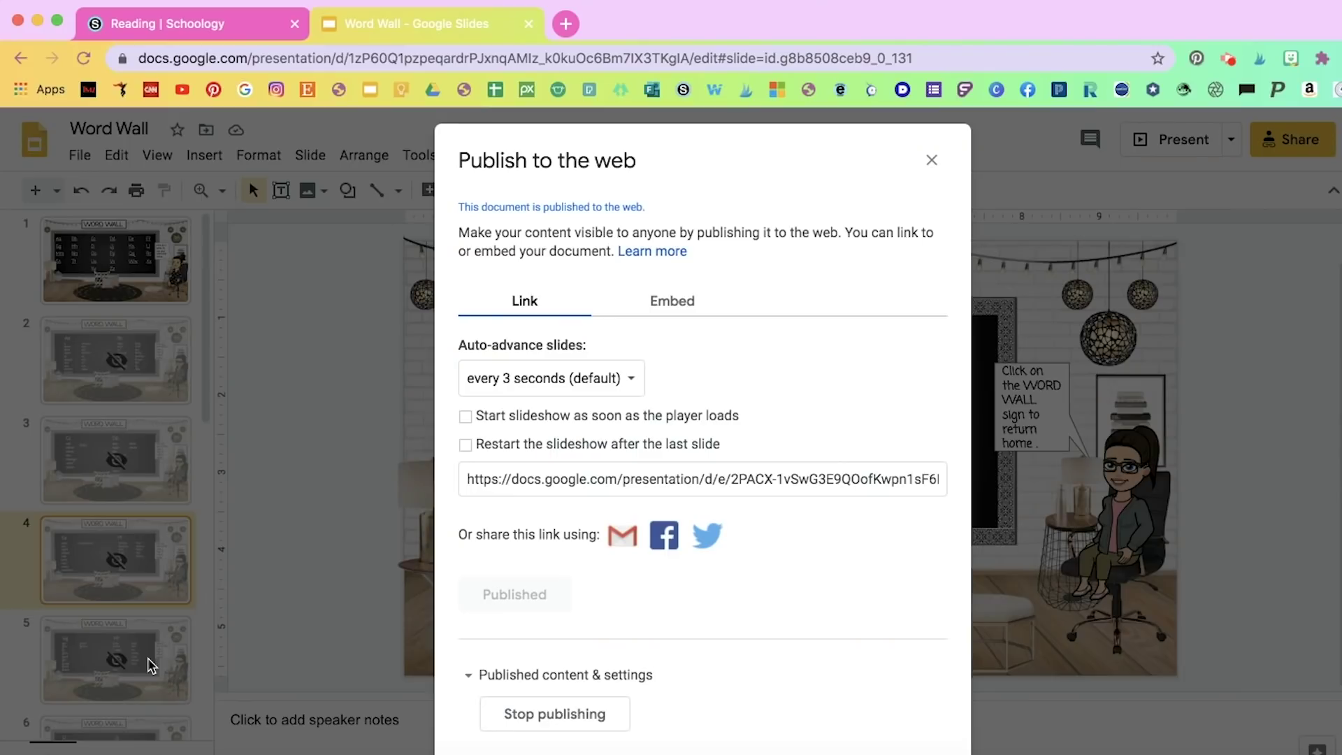
pyautogui.click(515, 302)
pyautogui.click(543, 482)
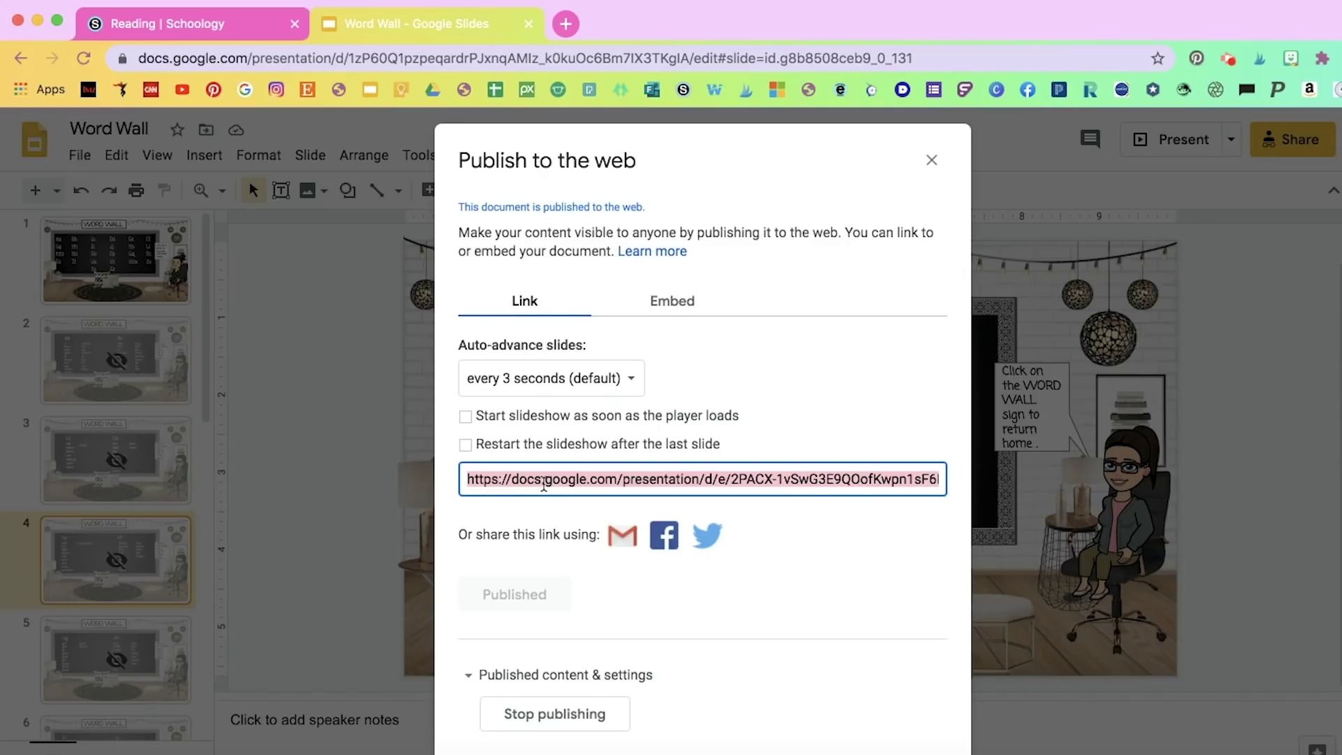
pyautogui.click(231, 33)
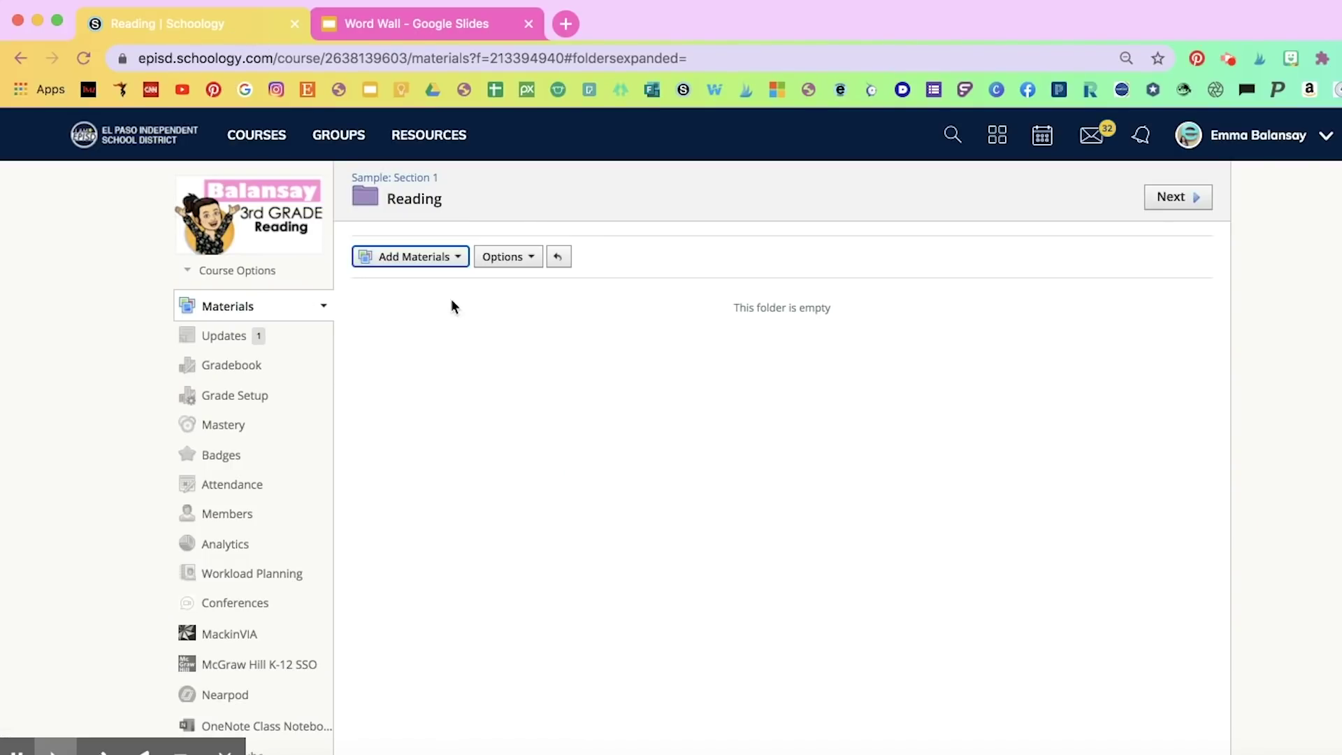
# Add a 'Word Wall' link to the published slides URL, set to open in a new window
pyautogui.click(440, 260)
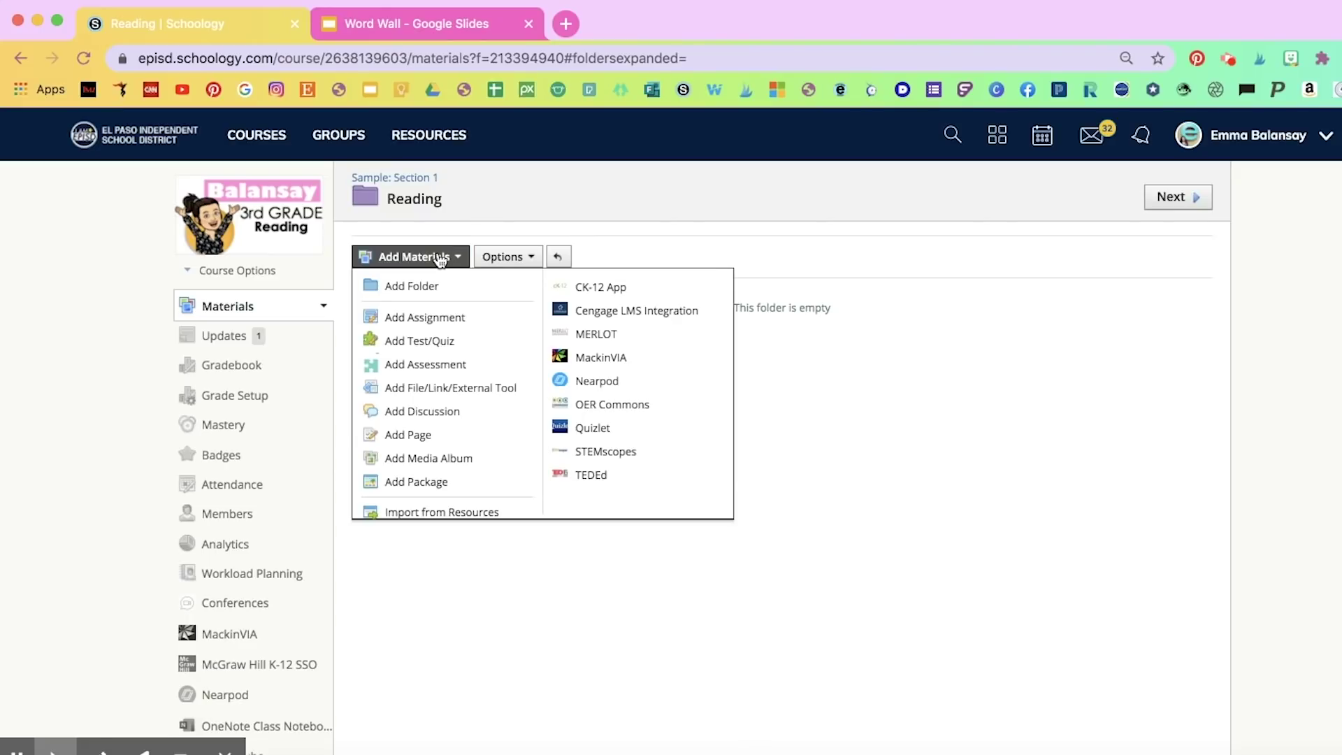
pyautogui.click(480, 390)
pyautogui.click(722, 326)
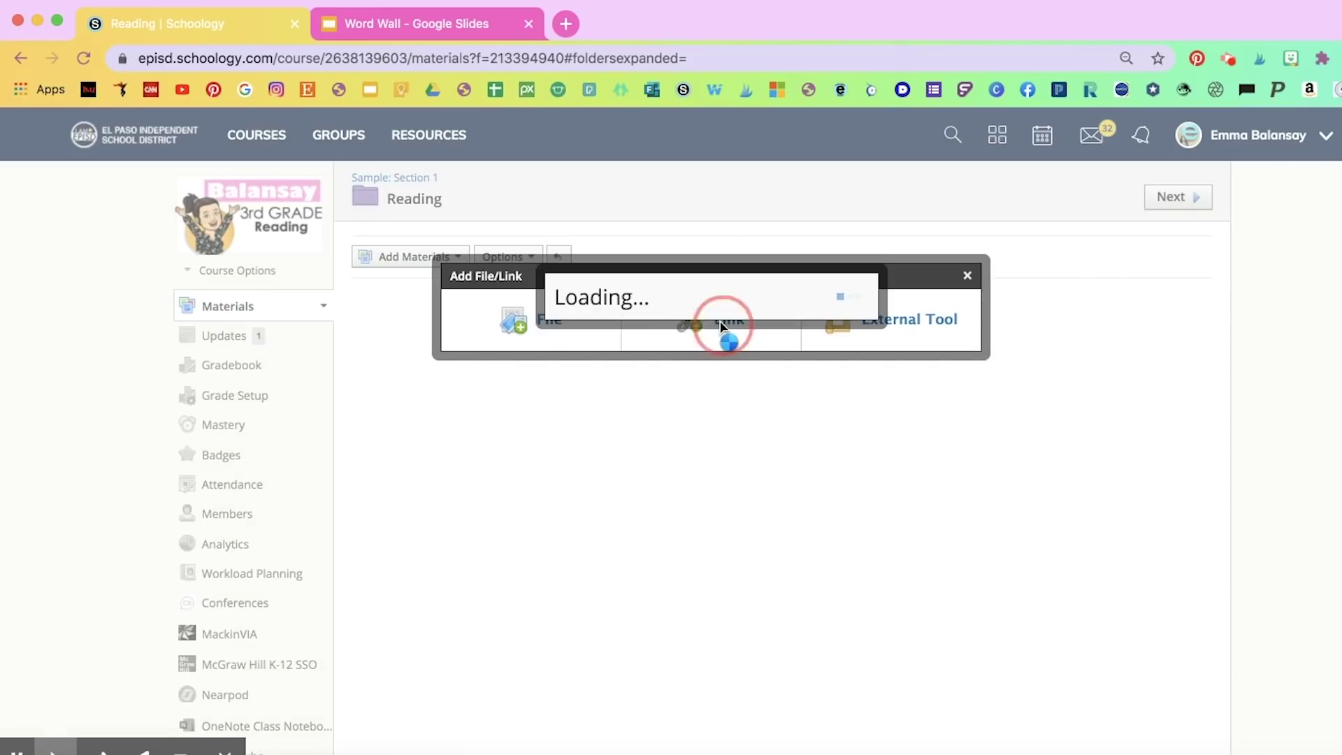
pyautogui.click(730, 287)
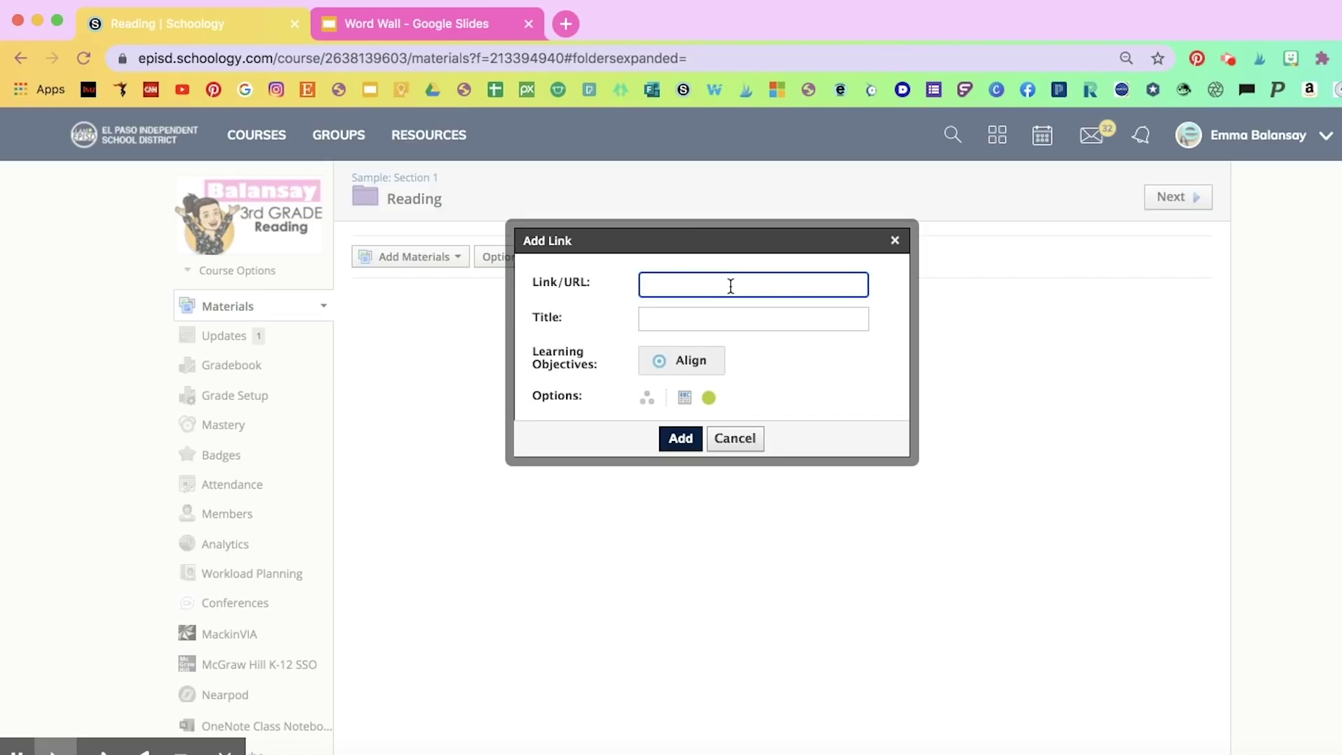
pyautogui.press('super+v')
pyautogui.click(738, 319)
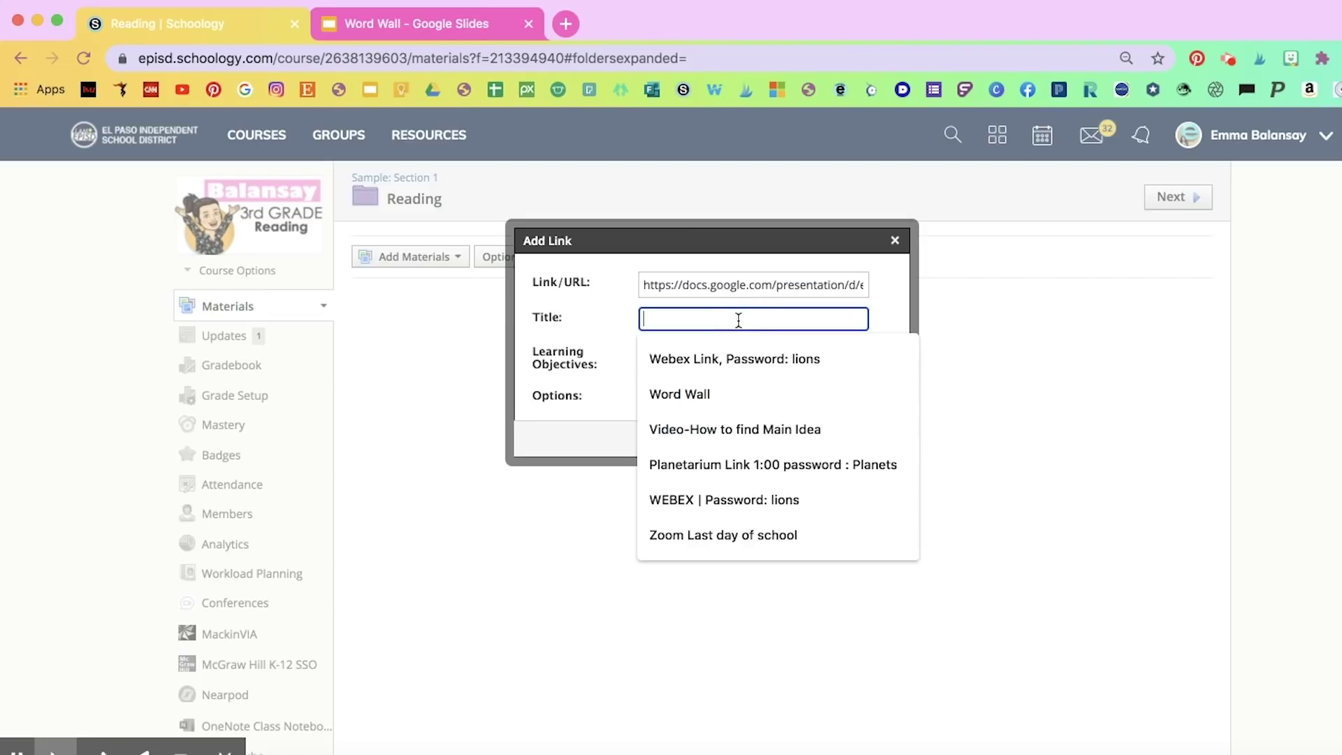
pyautogui.write('Wo')
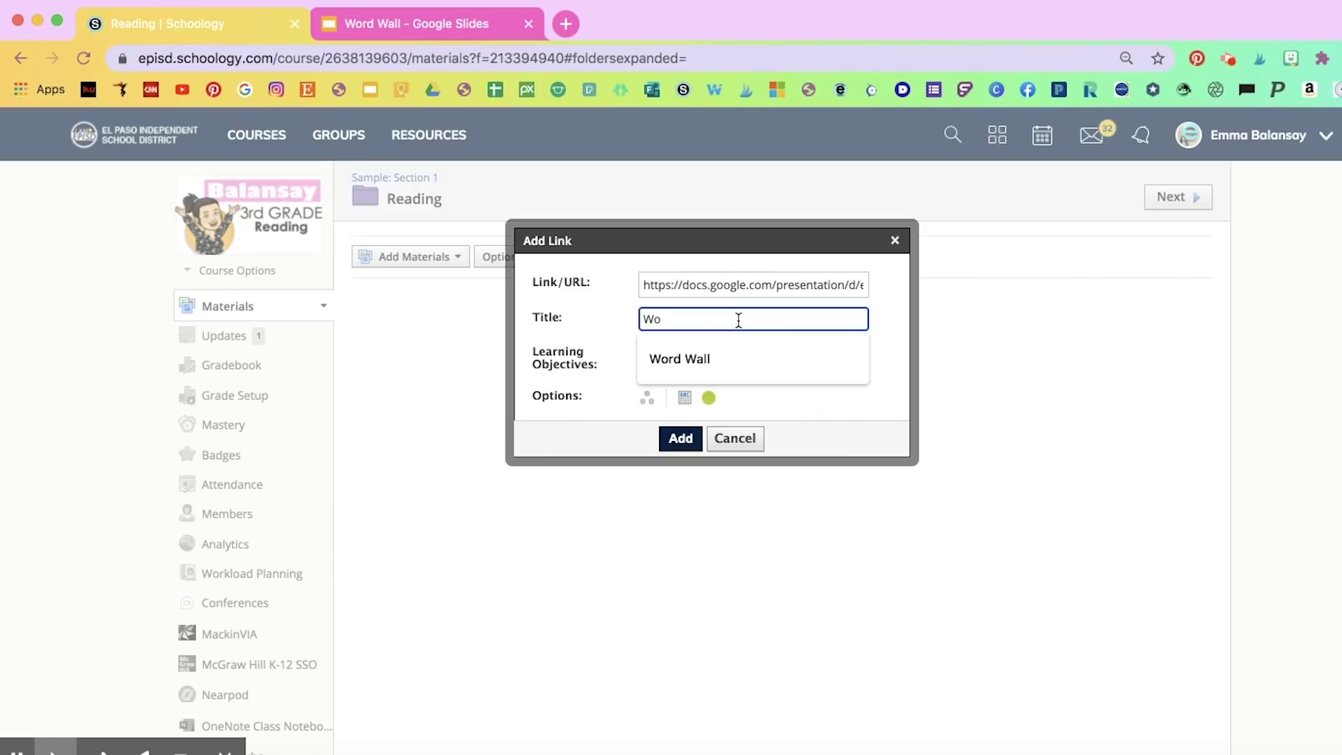
pyautogui.write('rd Wall')
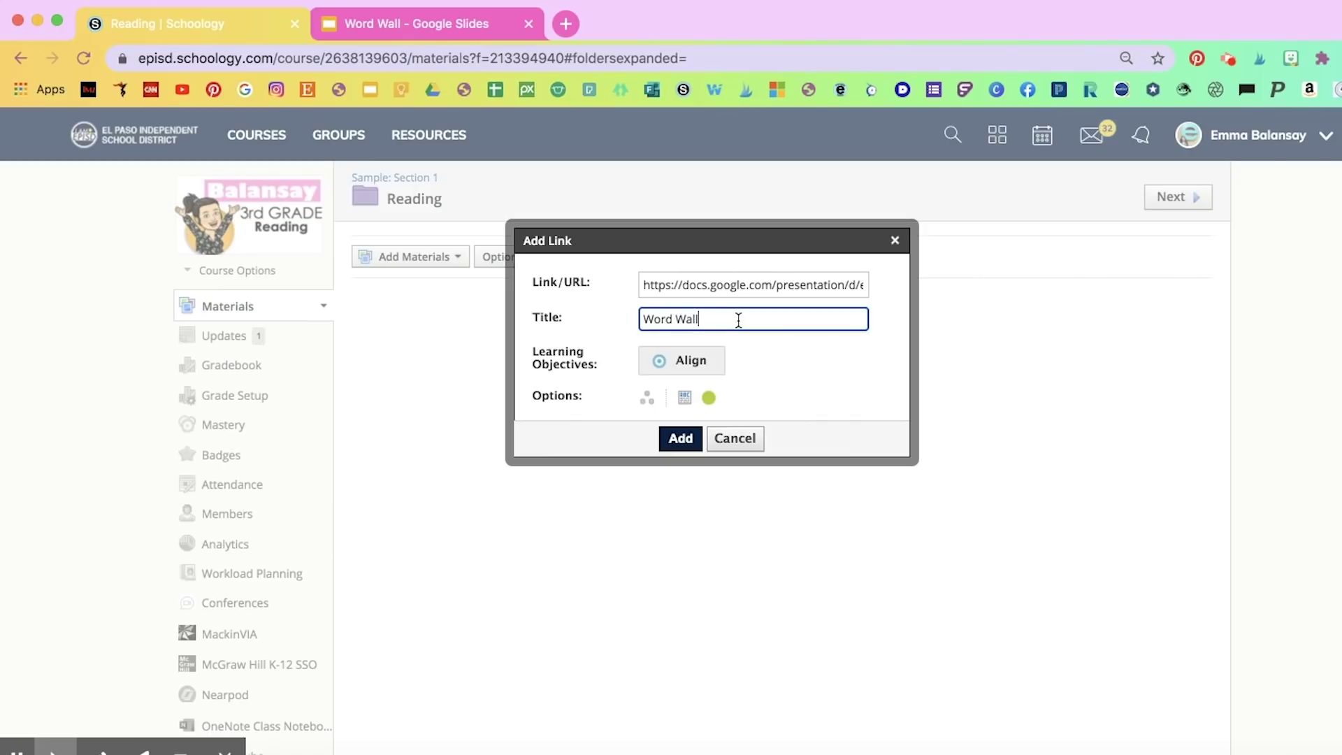
pyautogui.click(684, 398)
pyautogui.click(681, 438)
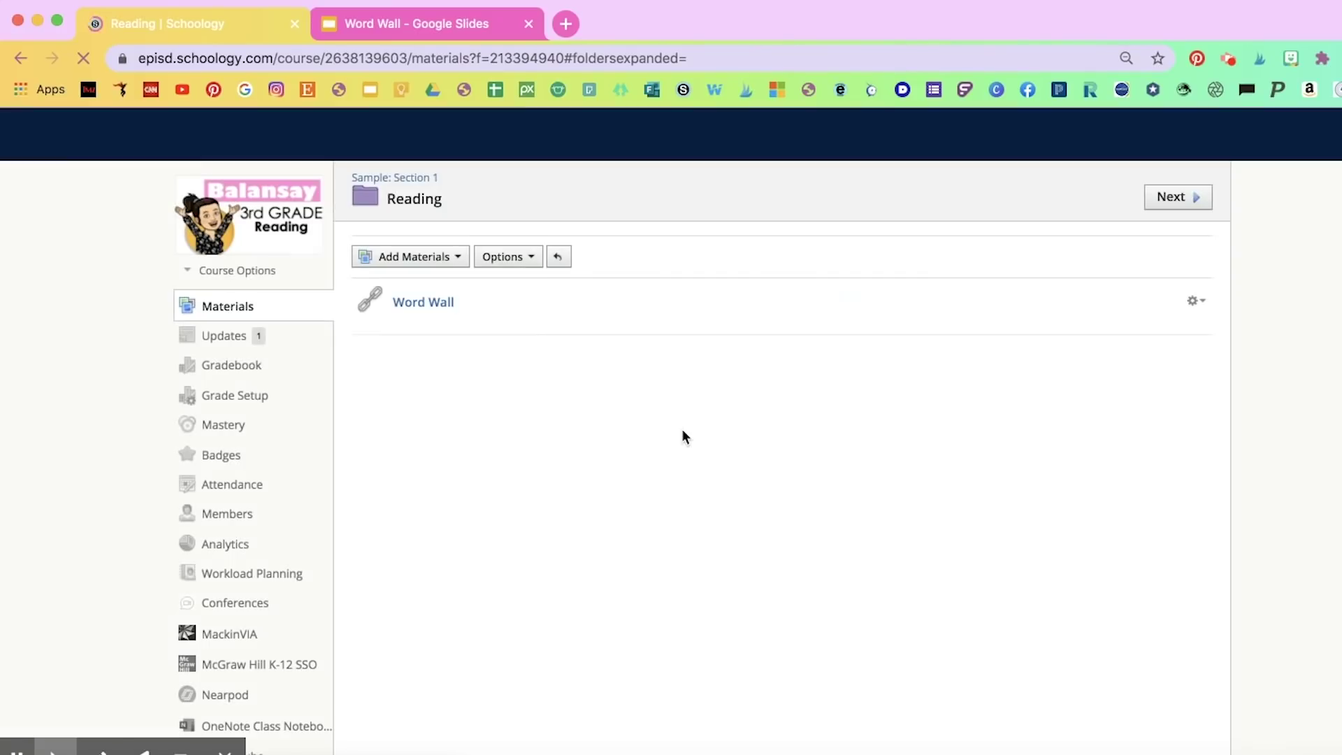
# Open the Word Wall link and show the Cc word list
pyautogui.click(428, 303)
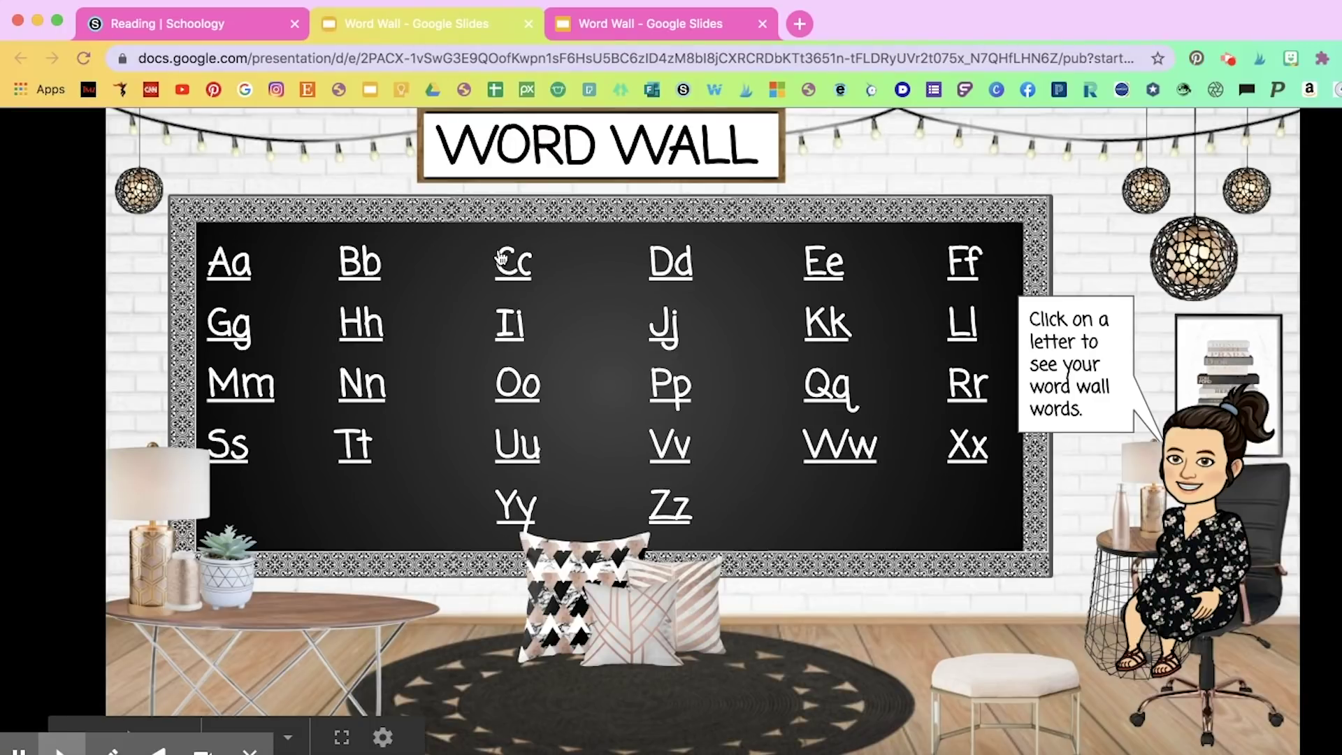
pyautogui.click(501, 258)
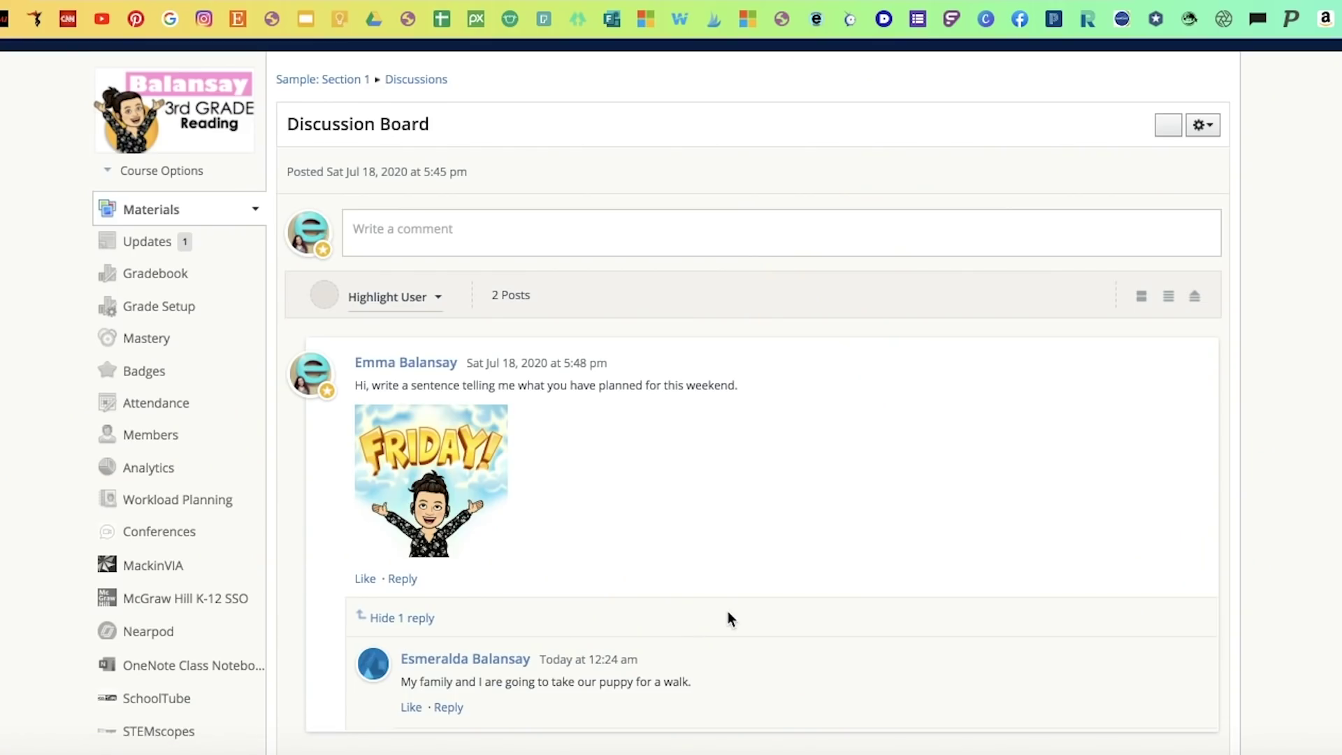
# Scroll down to the student's puppy-walk post and start a reply
pyautogui.scroll(-1, 728, 619)
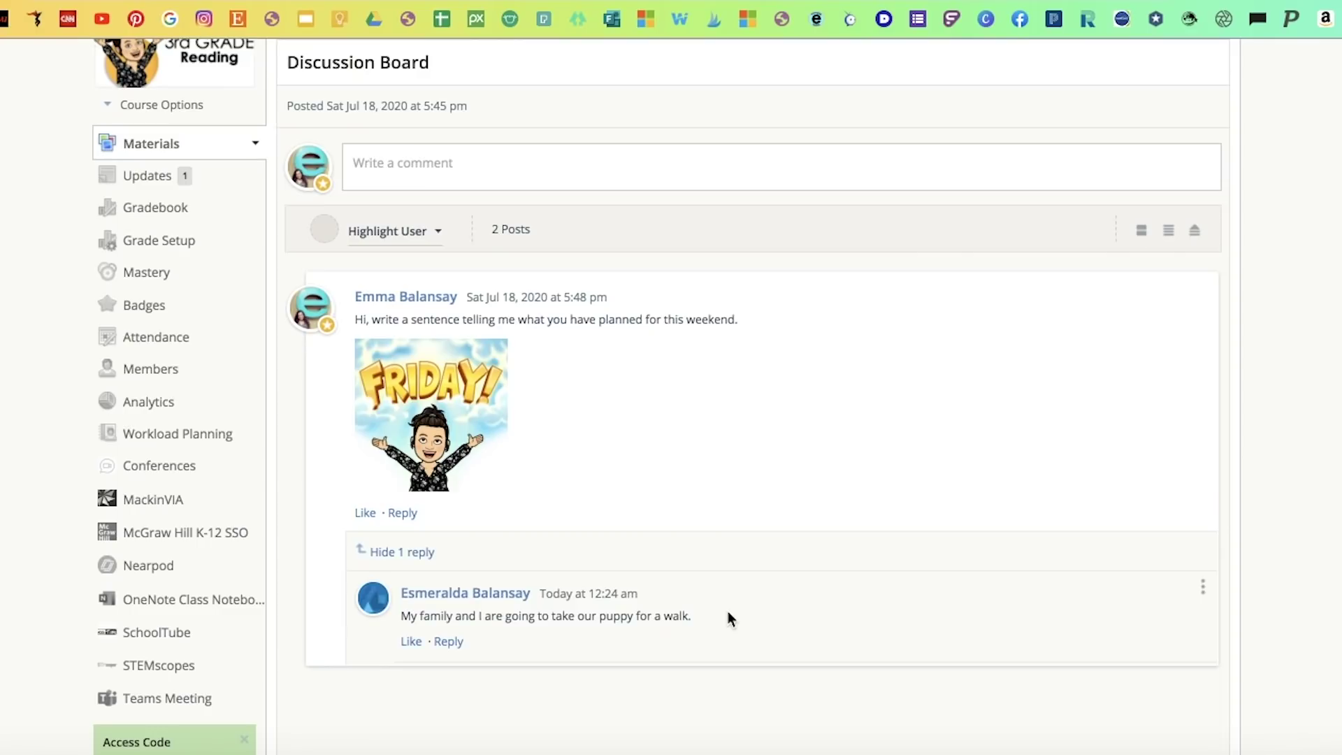
pyautogui.scroll(-1, 728, 618)
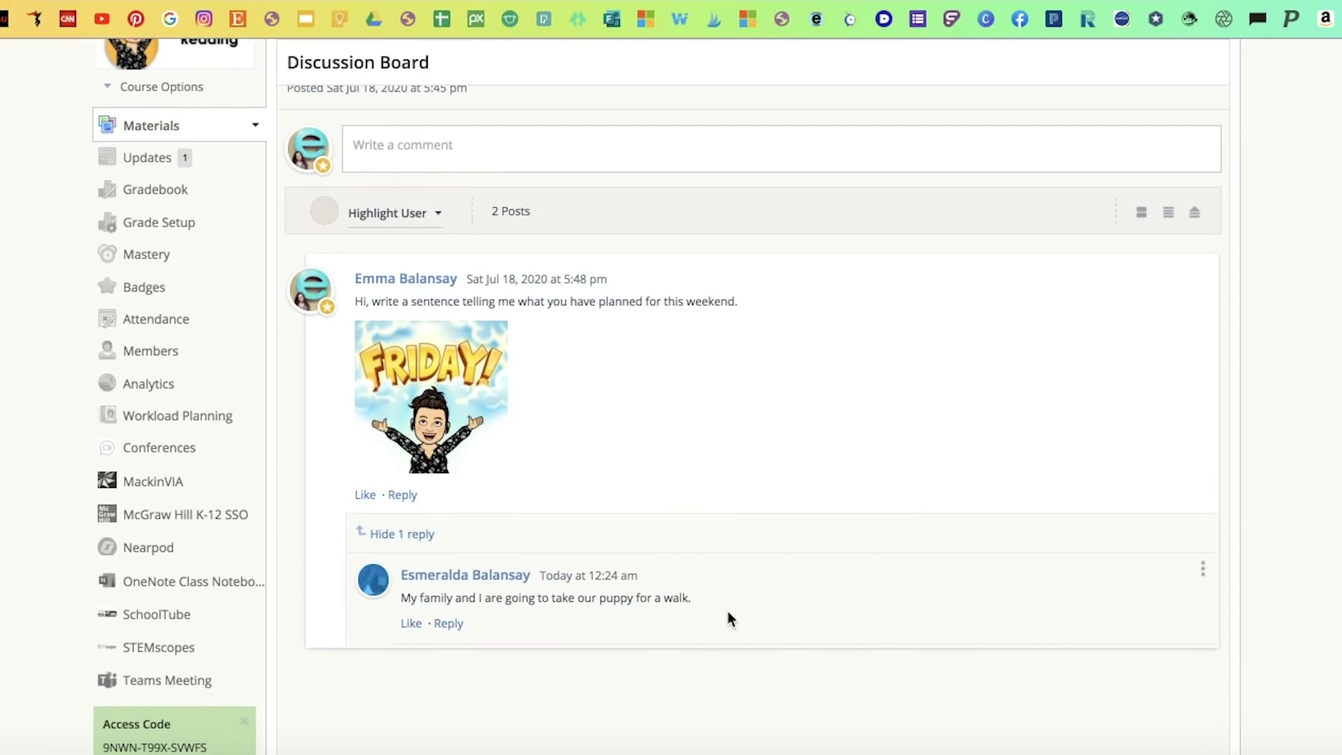
pyautogui.scroll(-1, 726, 612)
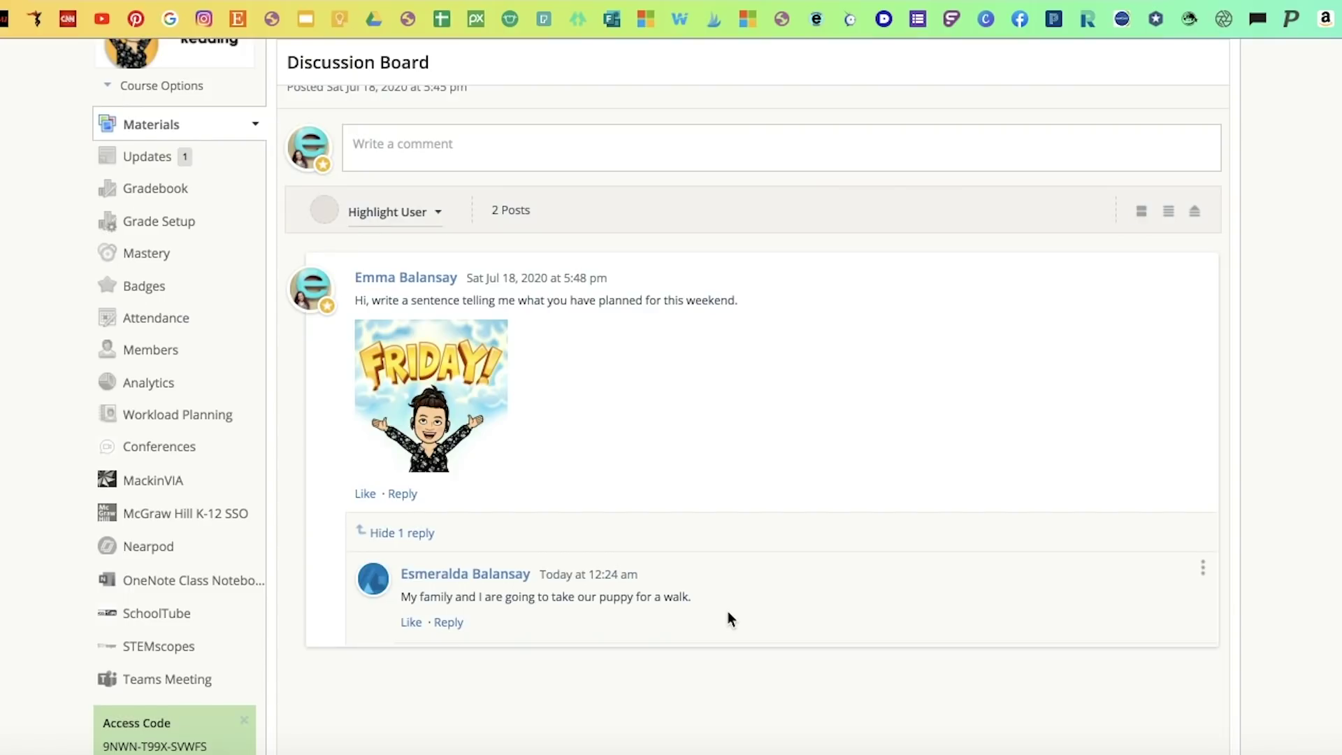
pyautogui.scroll(-1, 727, 612)
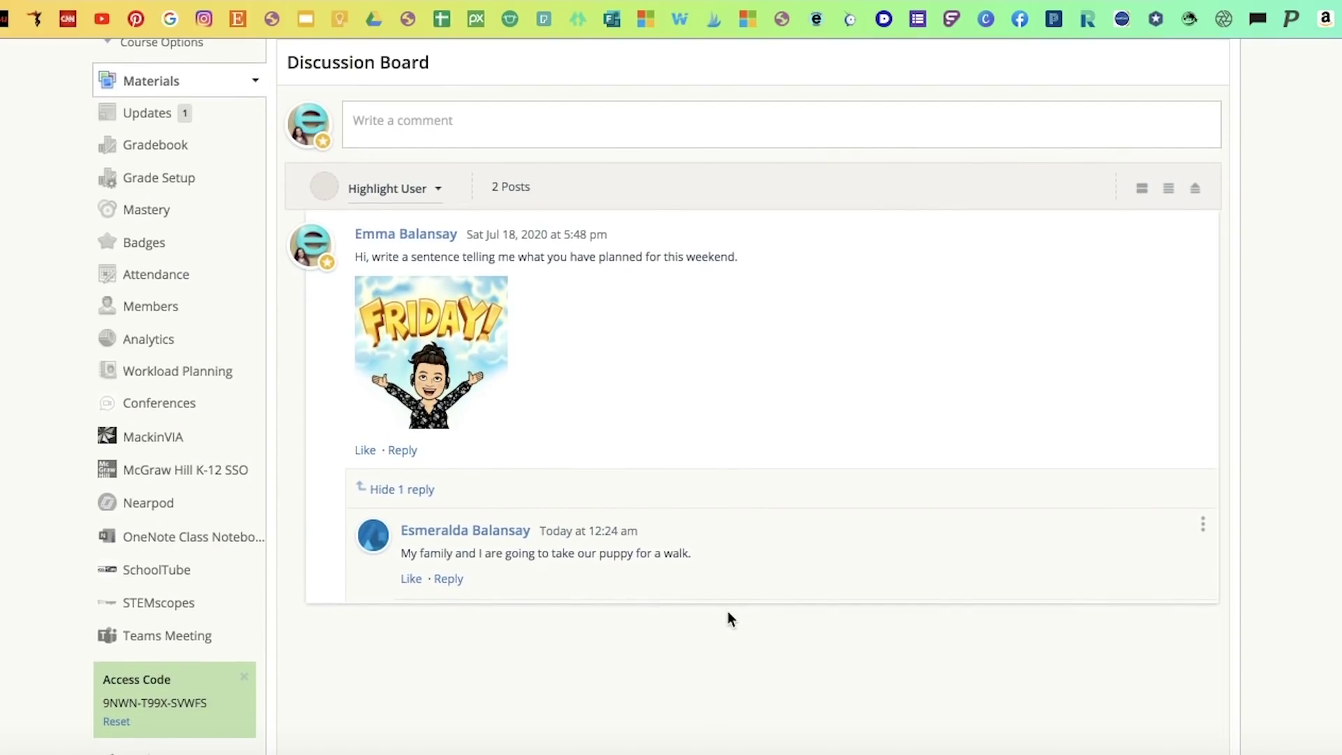
pyautogui.scroll(-1, 727, 612)
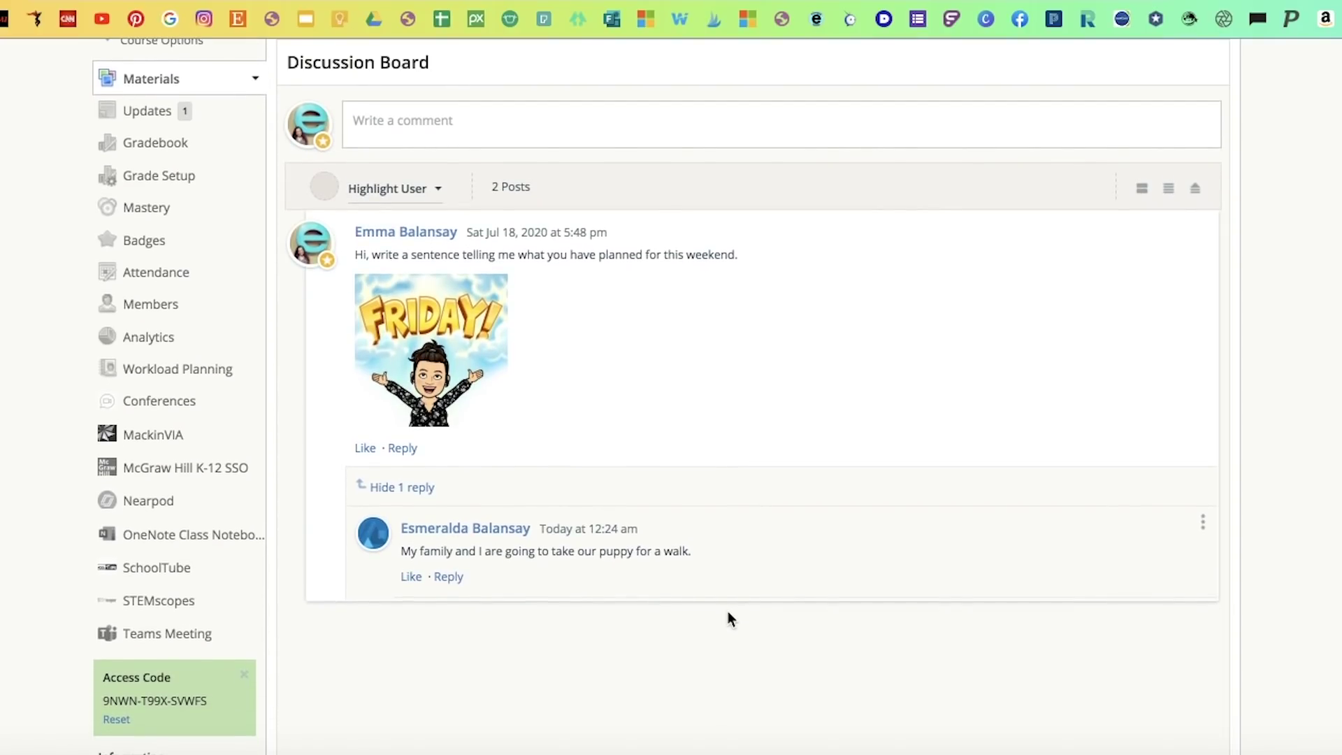
pyautogui.click(451, 576)
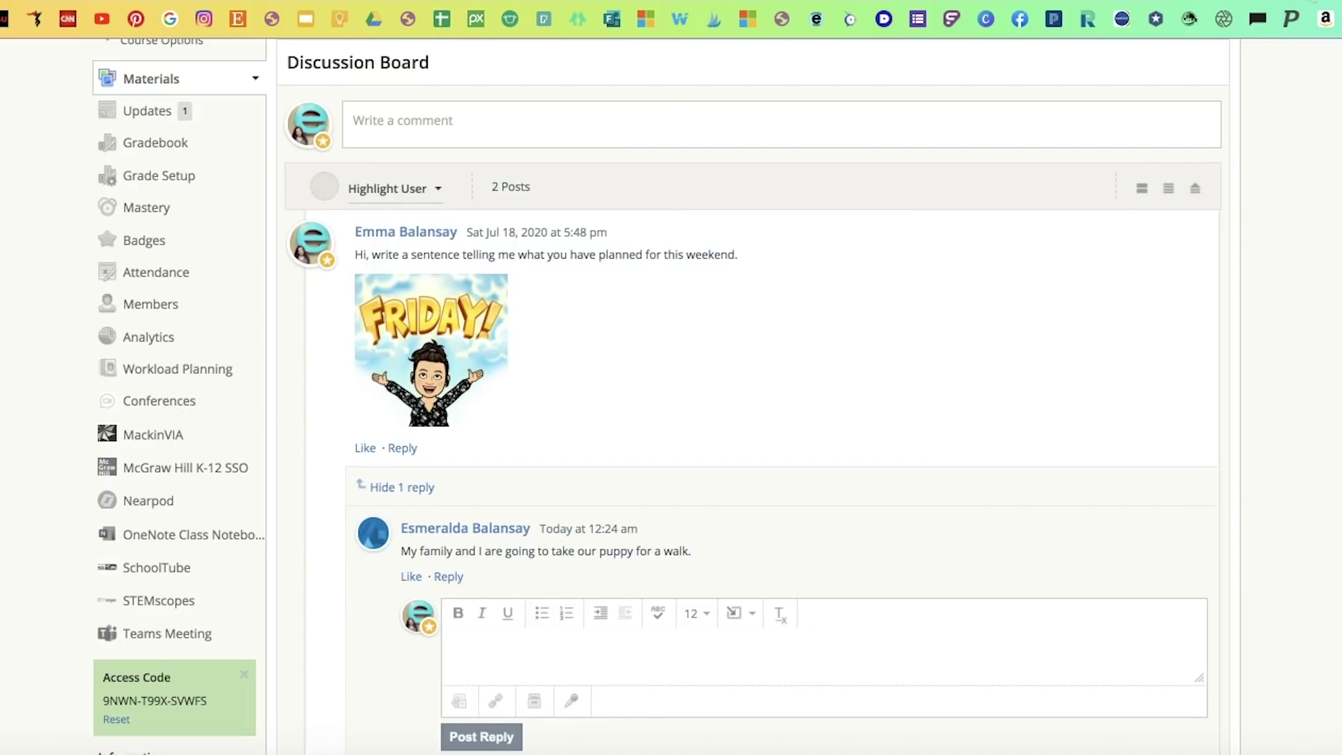
# Copy the Good Job sticker from the Bitmoji extension
pyautogui.click(1304, 15)
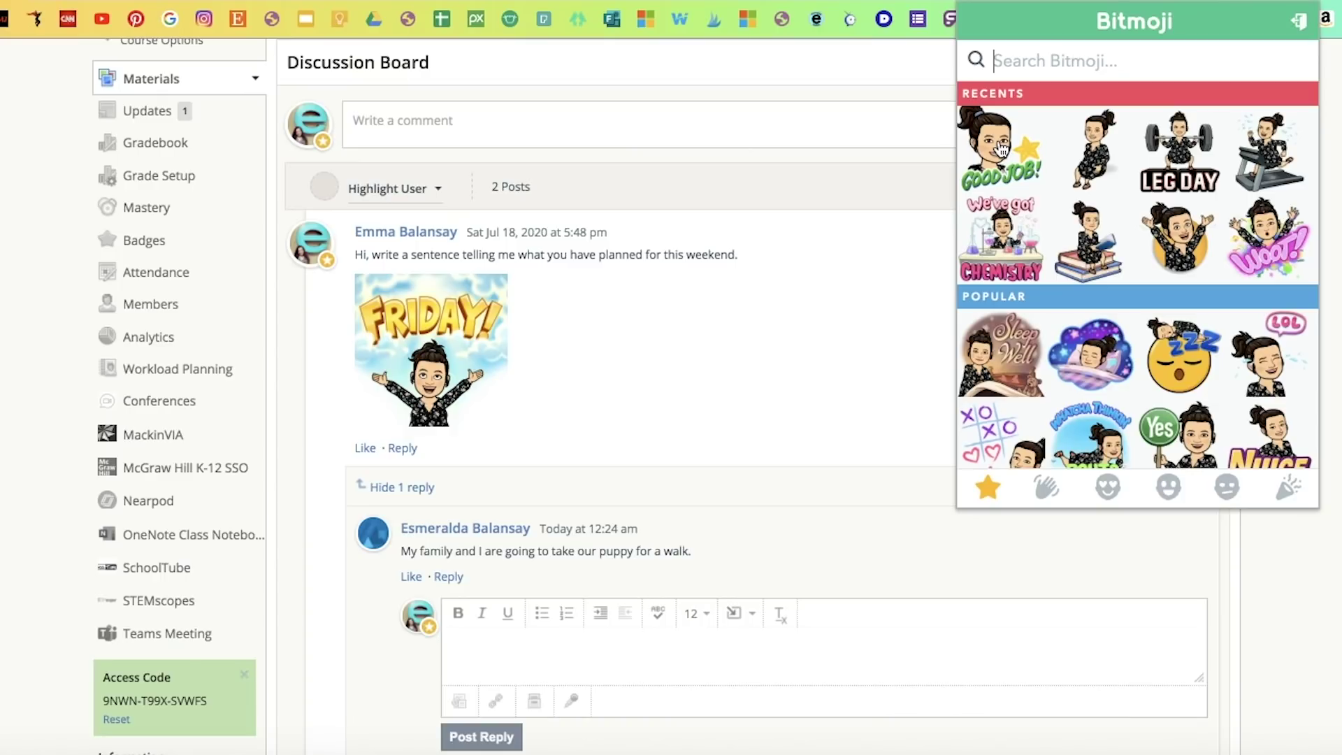
pyautogui.click(1002, 149)
pyautogui.rightClick(1001, 148)
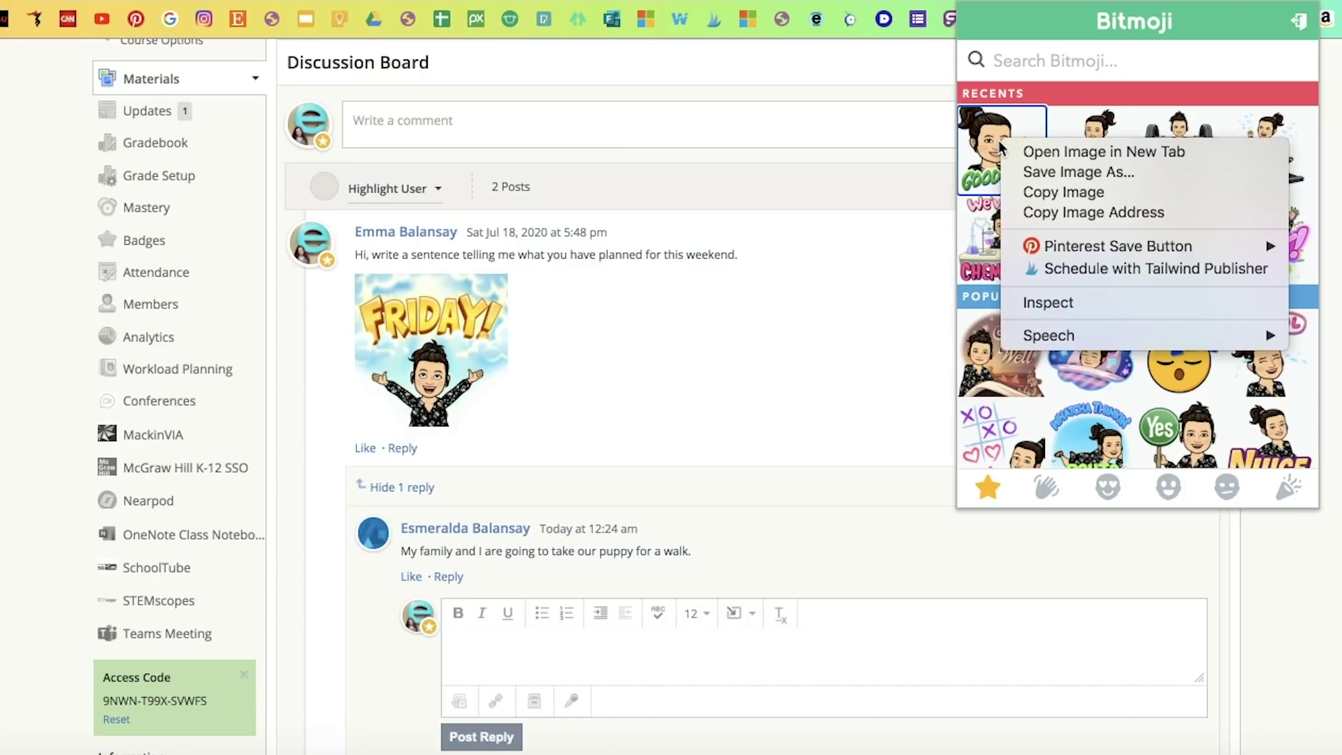
pyautogui.click(1043, 184)
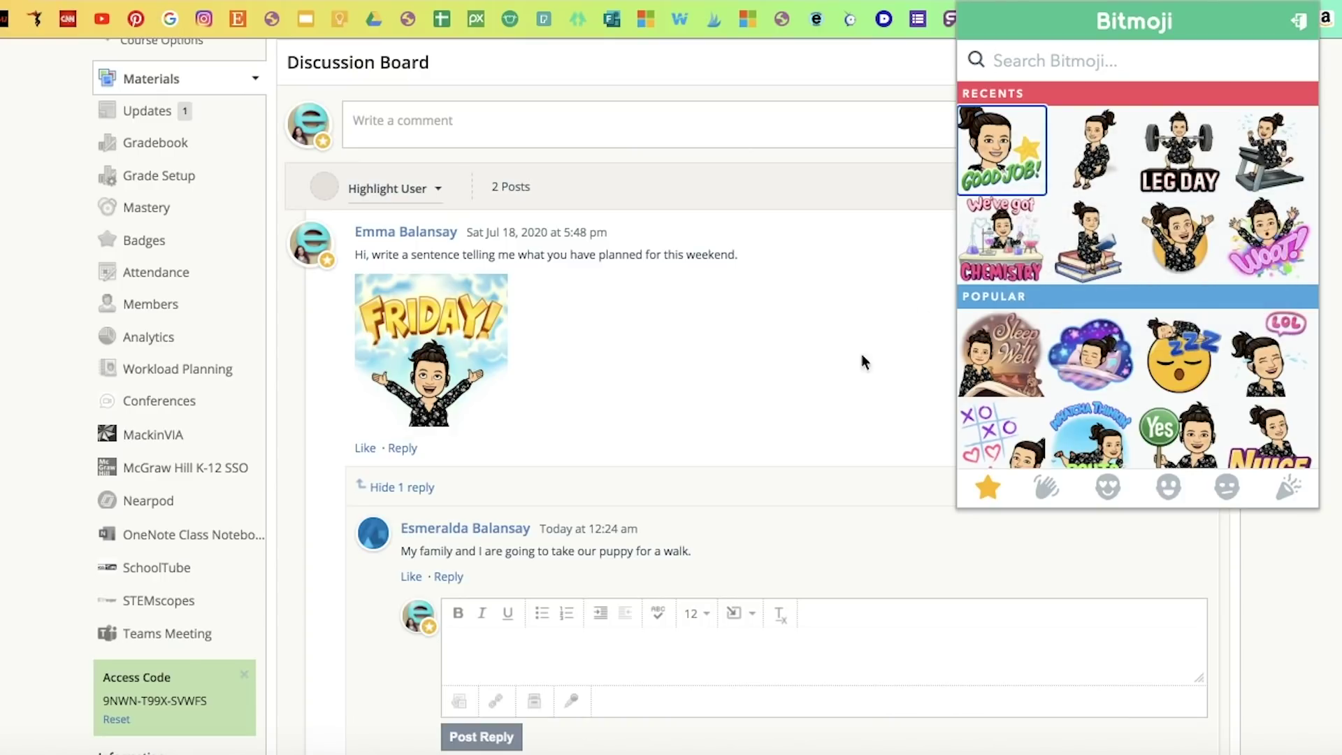
# Paste the Good Job sticker into the reply and shrink it to a small size
pyautogui.click(600, 641)
pyautogui.rightClick(601, 641)
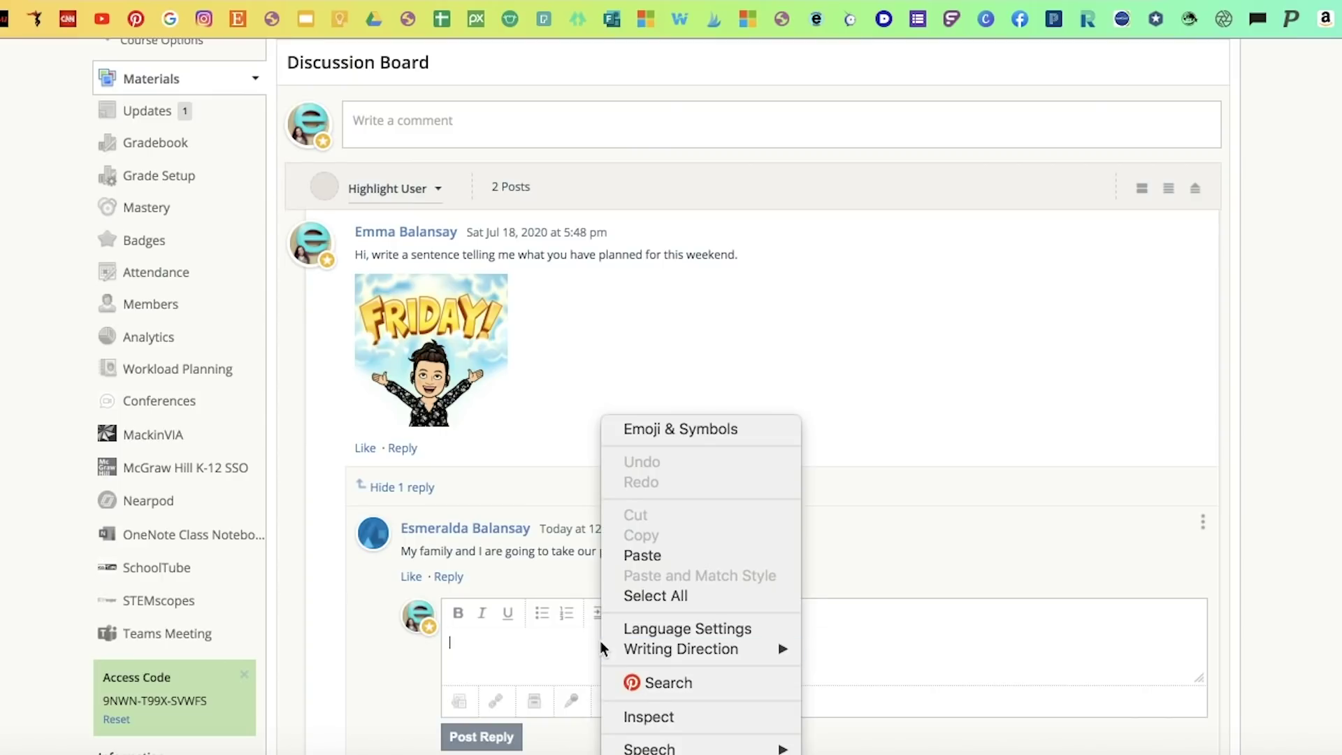
pyautogui.click(647, 554)
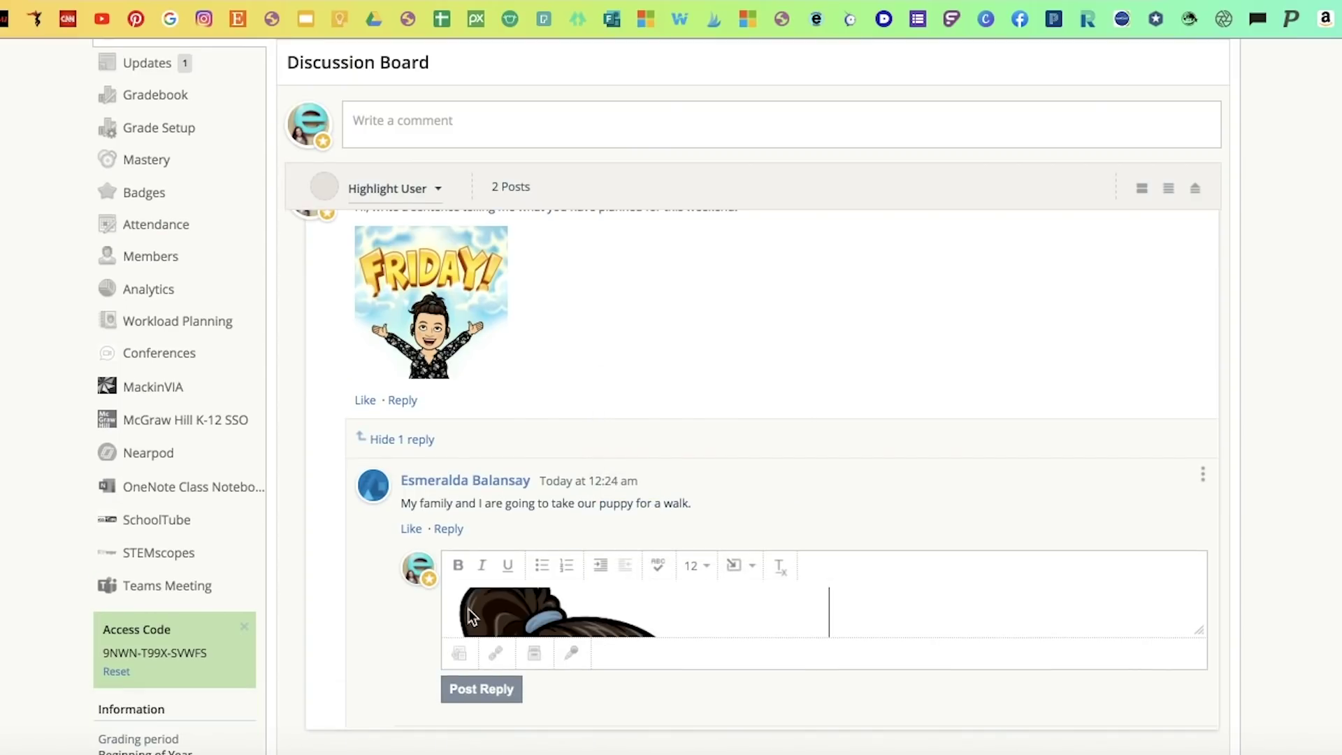
pyautogui.moveTo(447, 584); pyautogui.dragTo(778, 717)
pyautogui.moveTo(448, 584); pyautogui.dragTo(571, 626)
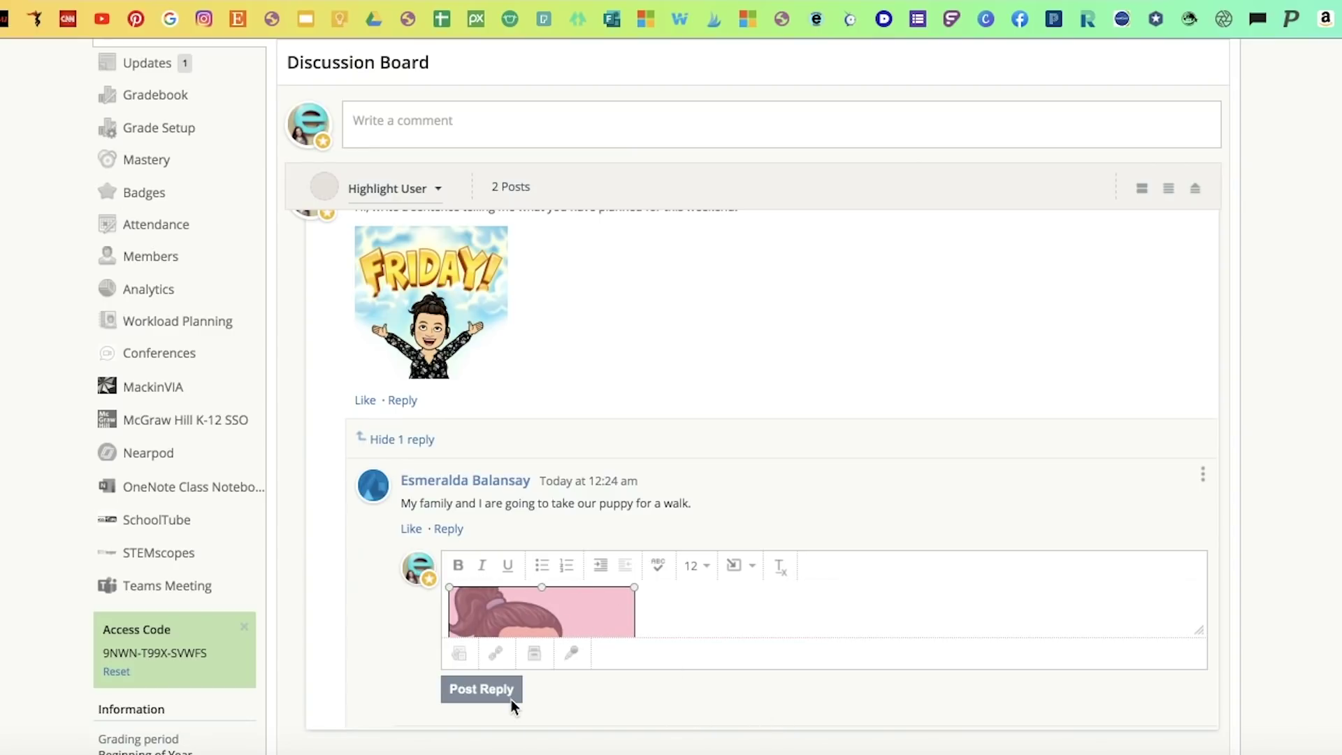
# Add the text 'I love puppies.' after the sticker and post the reply
pyautogui.click(721, 613)
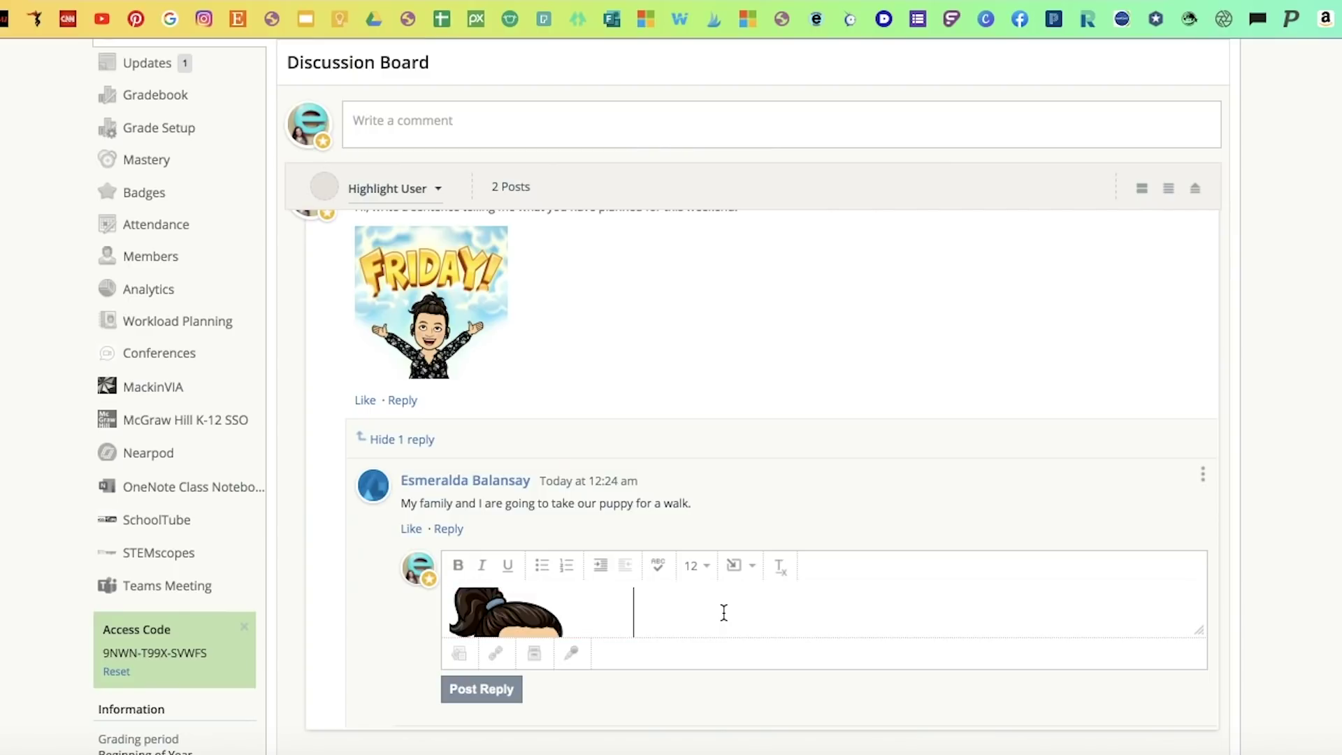
pyautogui.write('I ')
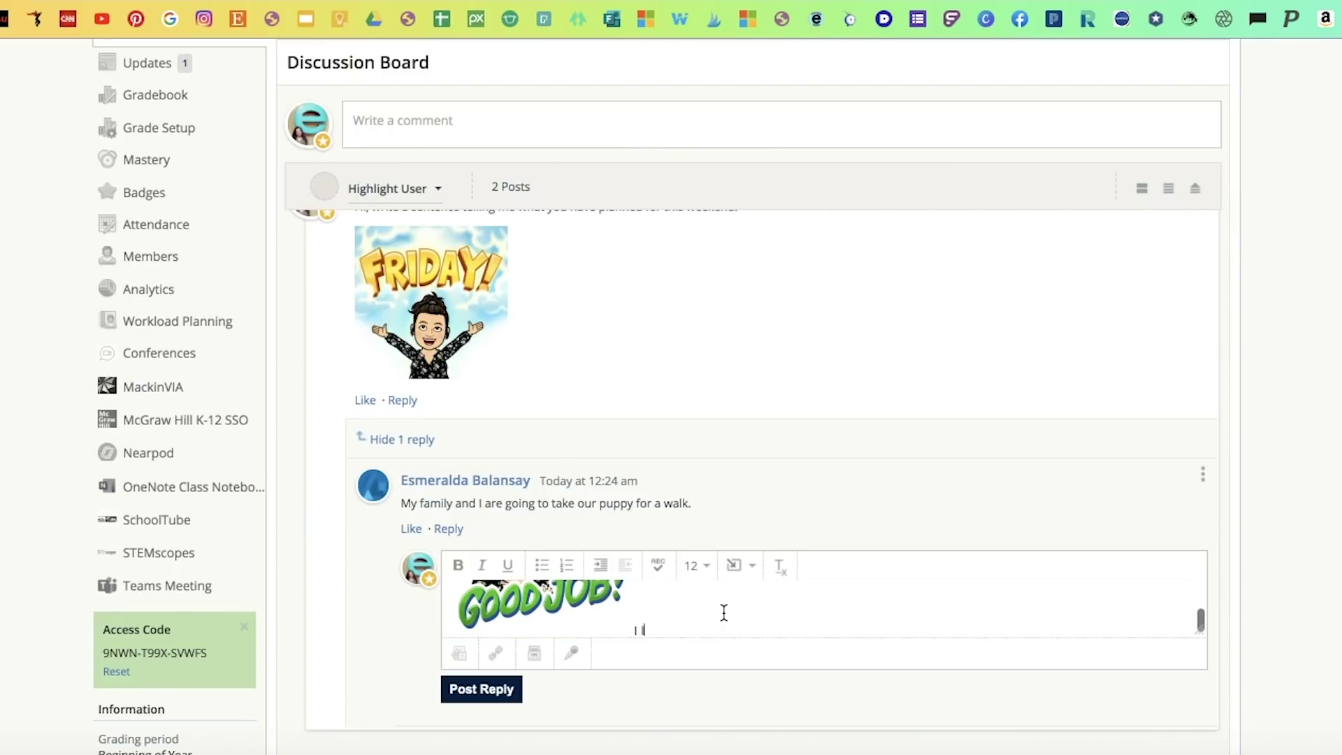
pyautogui.write('love puppies.')
pyautogui.click(479, 689)
pyautogui.scroll(-3, 478, 684)
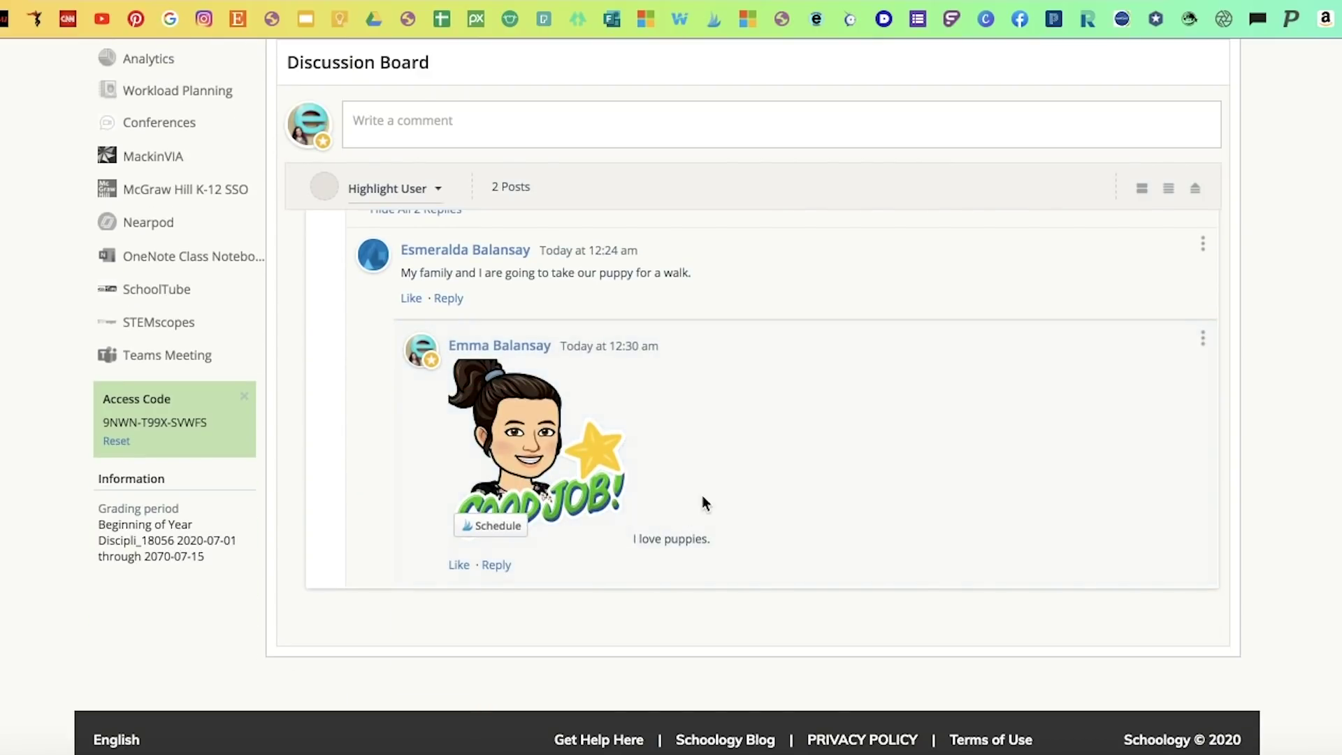